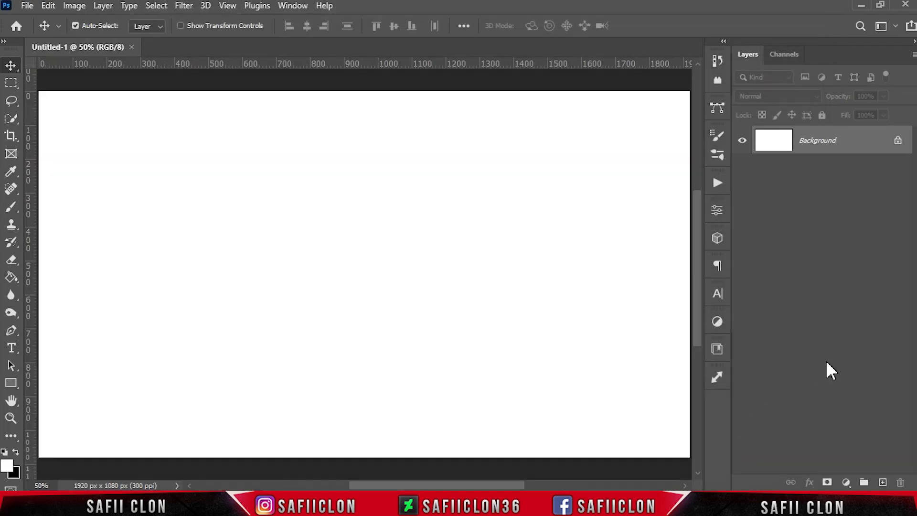
Open the grey graffiti wall photo with "SAY IT" lettering from the Graffiti PE folder and copy its layer into Untitled-1
{"action": "key", "text": "ctrl+minus"}
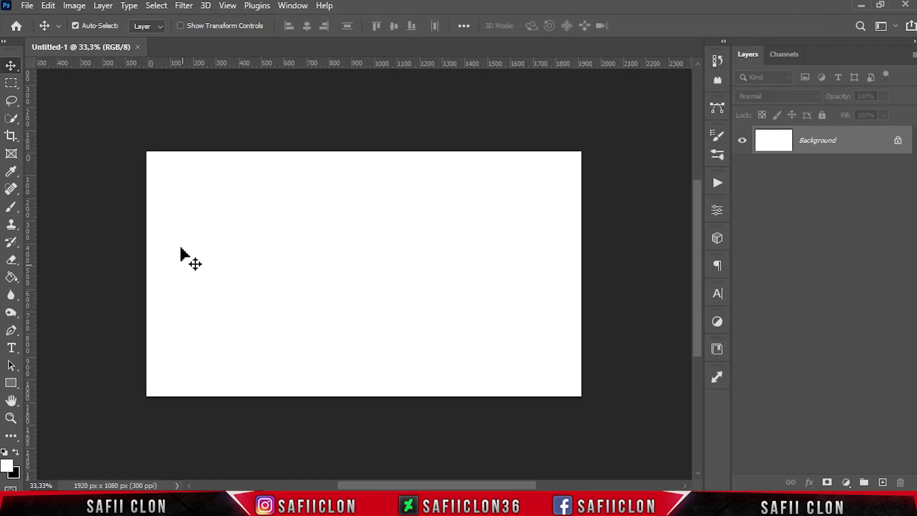
{"action": "left_click", "coordinate": [27, 6]}
{"action": "left_click", "coordinate": [52, 30]}
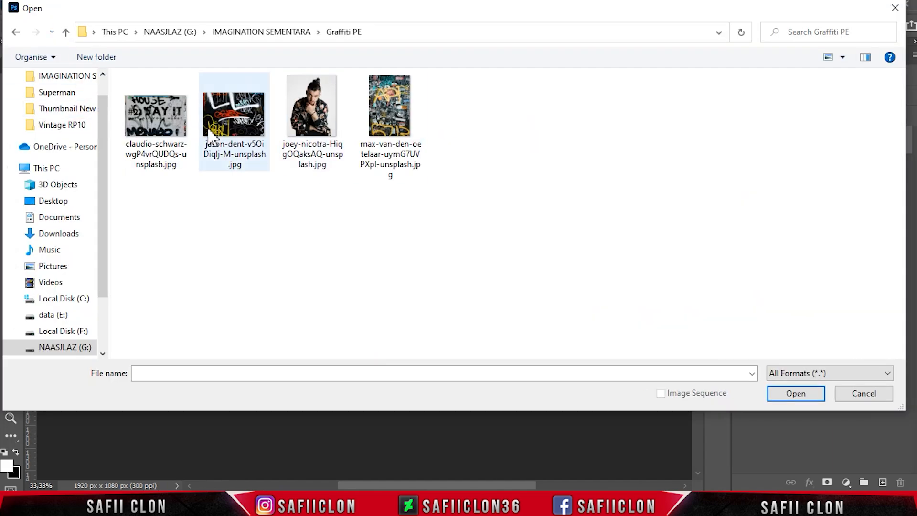
{"action": "left_click", "coordinate": [160, 132]}
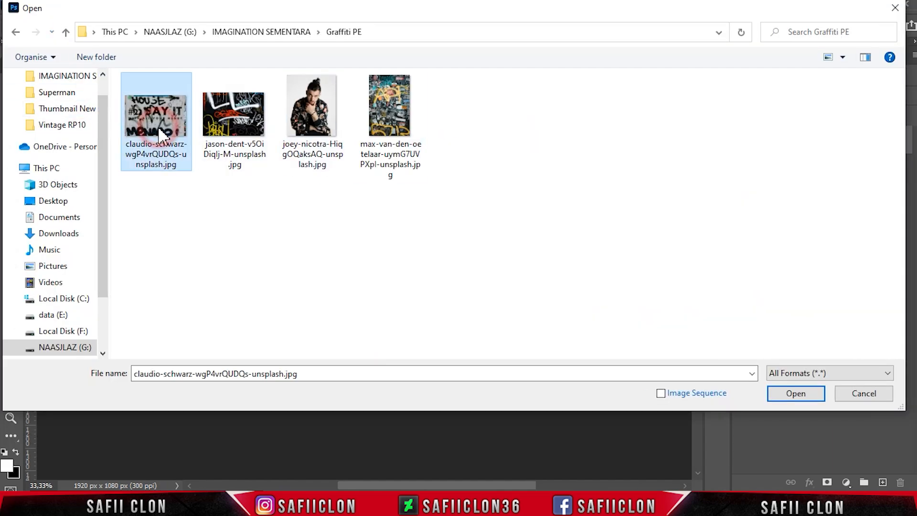
{"action": "left_click", "coordinate": [803, 396]}
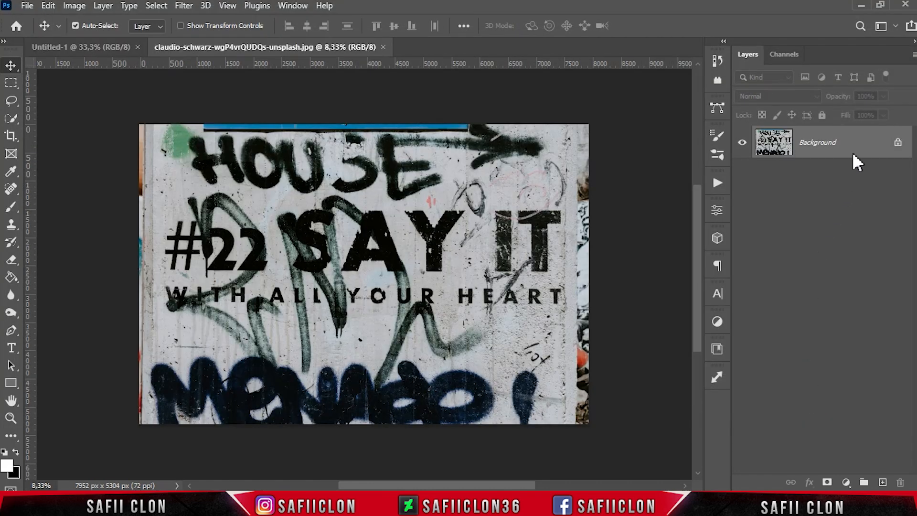
{"action": "left_click_drag", "start_coordinate": [852, 143], "coordinate": [401, 261]}
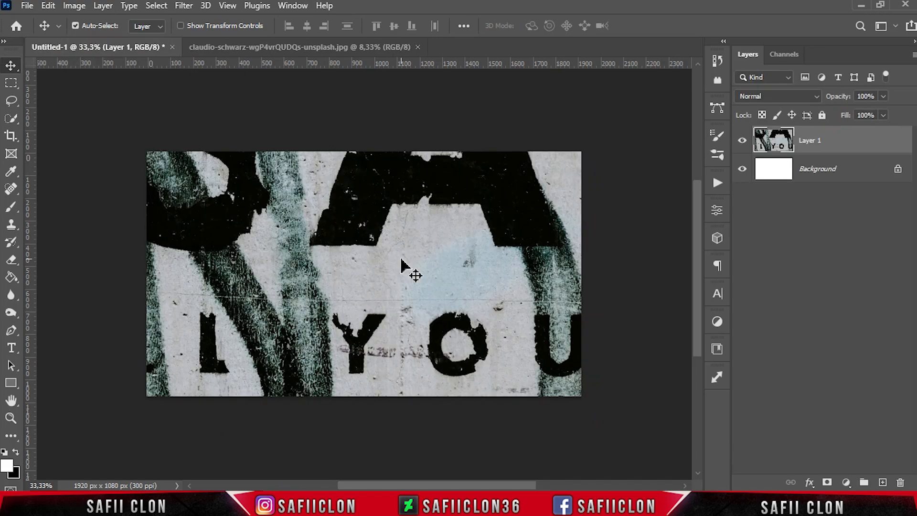
Scale the graffiti wall layer to about 48% and position it at about X 1344, Y 156 px so it fills the canvas
{"action": "key", "text": "ctrl+minus"}
{"action": "key", "text": "ctrl+minus"}
{"action": "key", "text": "ctrl+minus"}
{"action": "key", "text": "ctrl+t"}
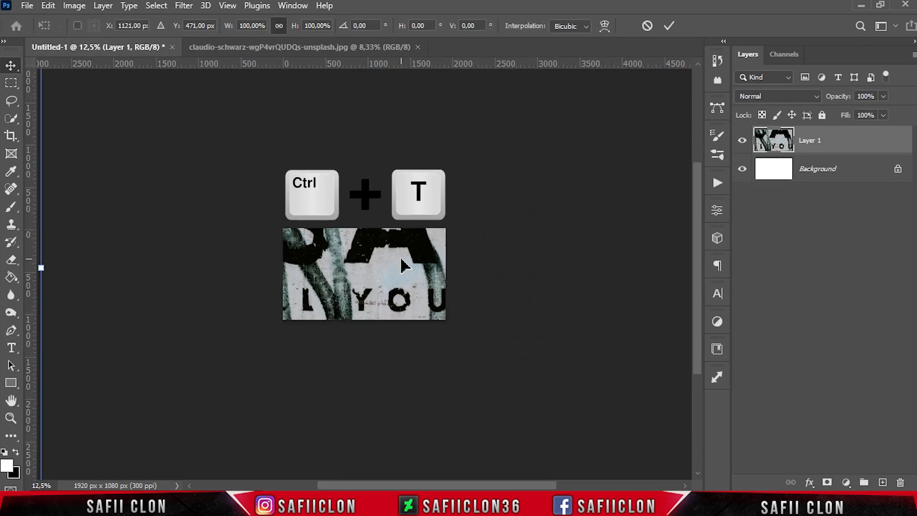
{"action": "left_click_drag", "start_coordinate": [44, 270], "coordinate": [170, 266]}
{"action": "left_click_drag", "start_coordinate": [423, 281], "coordinate": [397, 237]}
{"action": "left_click_drag", "start_coordinate": [142, 222], "coordinate": [264, 223]}
{"action": "left_click_drag", "start_coordinate": [356, 223], "coordinate": [368, 274]}
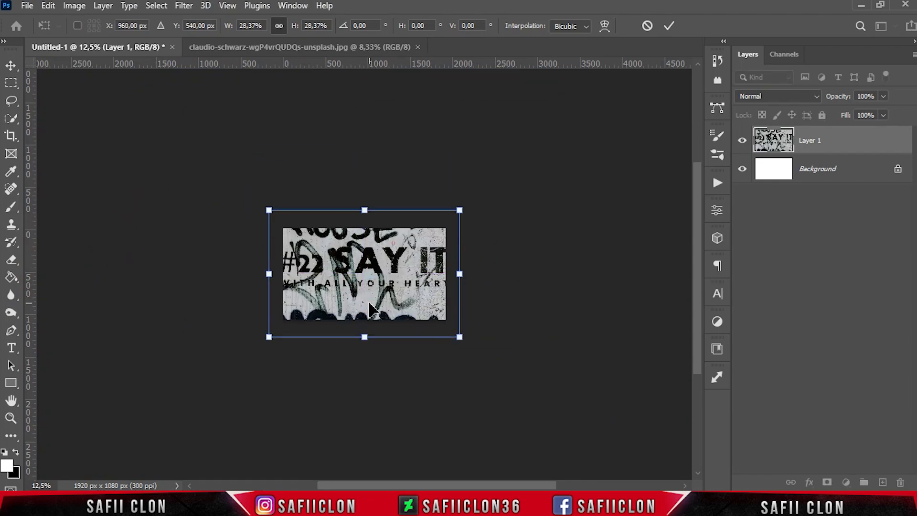
{"action": "key", "text": "ctrl+plus"}
{"action": "key", "text": "ctrl+plus"}
{"action": "left_click_drag", "start_coordinate": [369, 307], "coordinate": [371, 278]}
{"action": "left_click_drag", "start_coordinate": [555, 117], "coordinate": [622, 74]}
{"action": "left_click_drag", "start_coordinate": [358, 290], "coordinate": [401, 257]}
{"action": "left_click_drag", "start_coordinate": [150, 212], "coordinate": [137, 213]}
{"action": "mouse_move", "coordinate": [409, 267]}
{"action": "left_mouse_down"}
{"action": "mouse_move", "coordinate": [415, 260]}
{"action": "mouse_move", "coordinate": [411, 273]}
{"action": "left_mouse_up"}
{"action": "left_click_drag", "start_coordinate": [139, 220], "coordinate": [82, 220]}
{"action": "left_click_drag", "start_coordinate": [405, 258], "coordinate": [424, 248]}
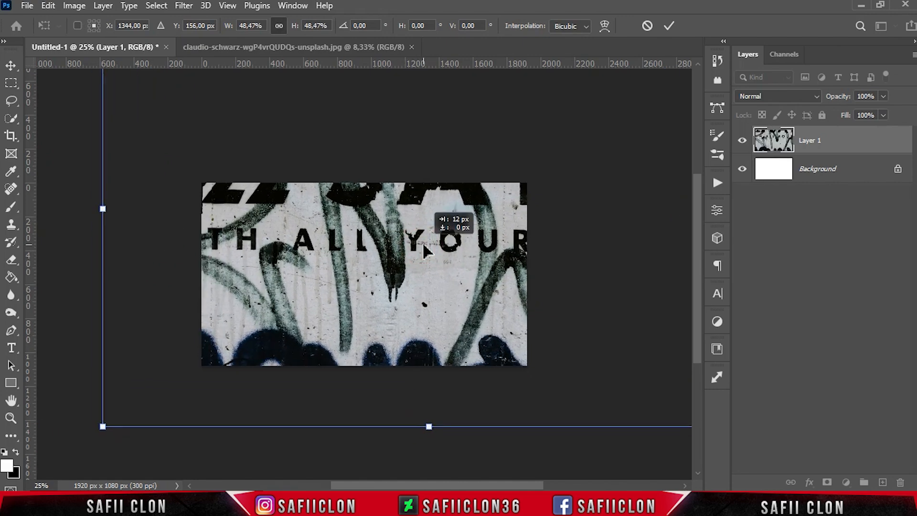
{"action": "left_click", "coordinate": [670, 28]}
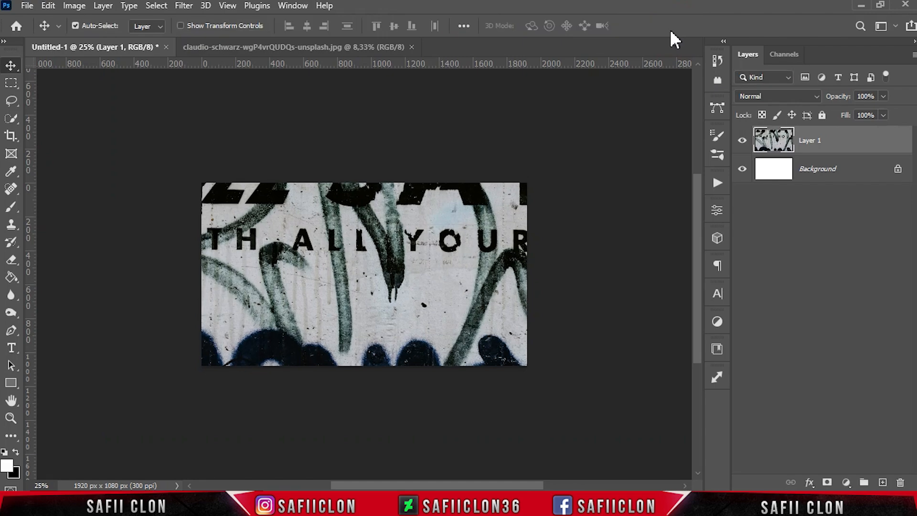
{"action": "left_click", "coordinate": [742, 140]}
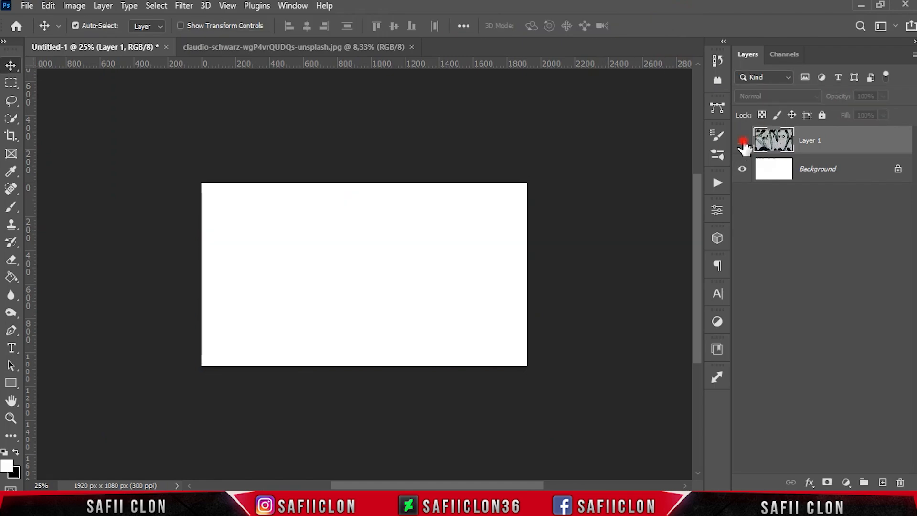
{"action": "left_click", "coordinate": [742, 140]}
Open the portrait photo of the man in the floral jacket from the Graffiti PE folder
{"action": "left_click", "coordinate": [27, 5]}
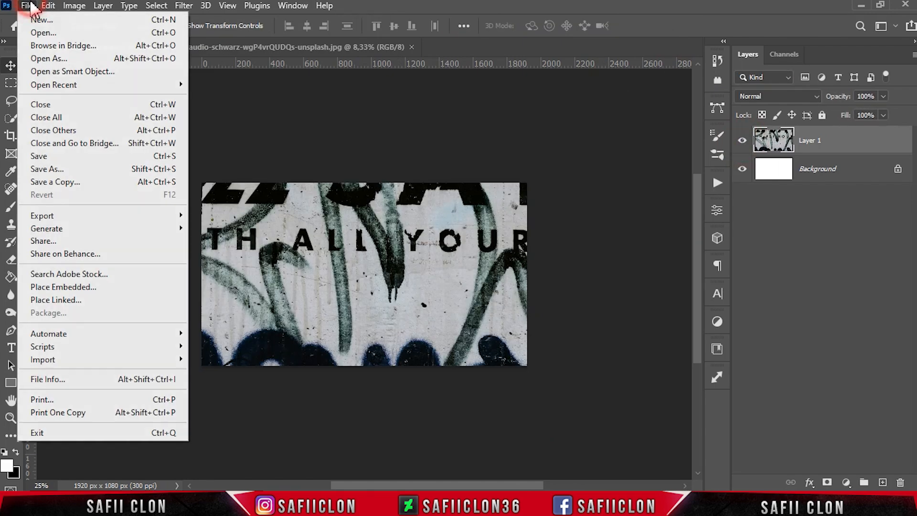
{"action": "left_click", "coordinate": [50, 31]}
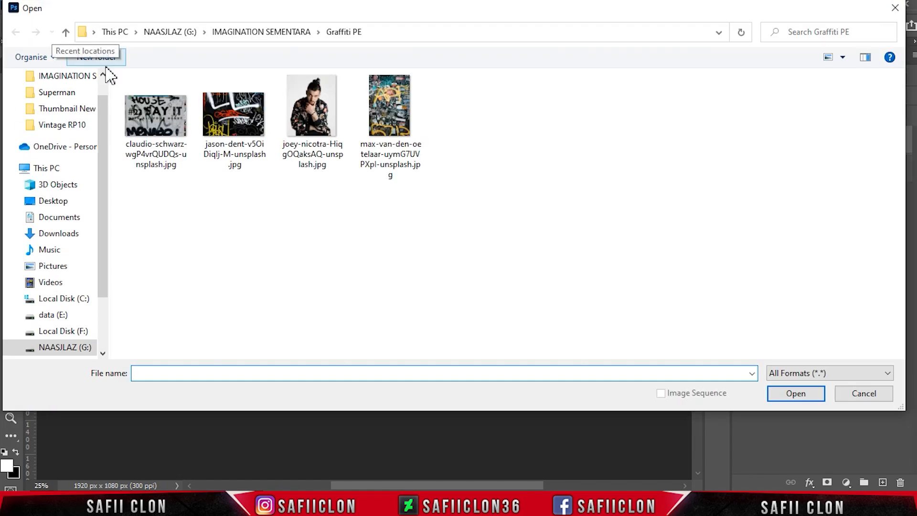
{"action": "left_click", "coordinate": [336, 125]}
{"action": "left_click", "coordinate": [794, 396]}
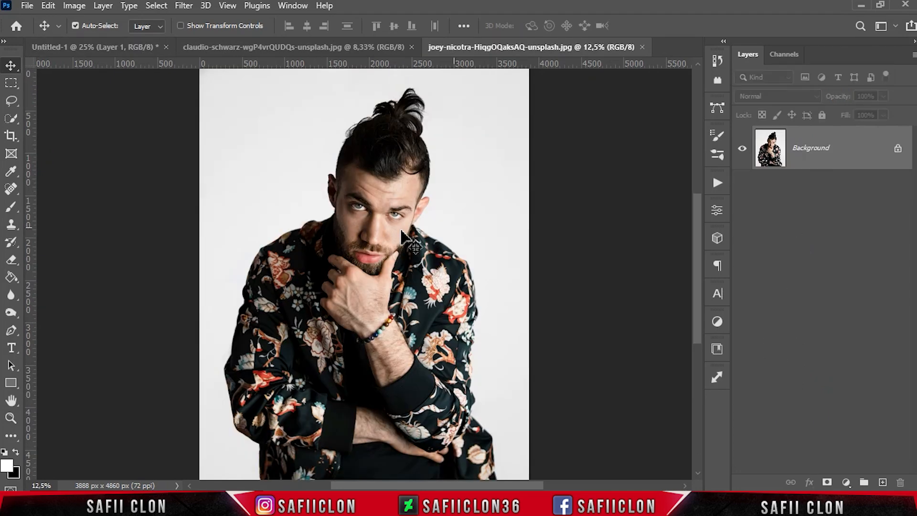
Set the Quick Selection brush to add at 42 px and select the man automatically with Select Subject
{"action": "left_click", "coordinate": [11, 118]}
{"action": "left_click", "coordinate": [61, 129]}
{"action": "left_click", "coordinate": [103, 26]}
{"action": "left_click", "coordinate": [161, 26]}
{"action": "left_click_drag", "start_coordinate": [109, 65], "coordinate": [113, 62]}
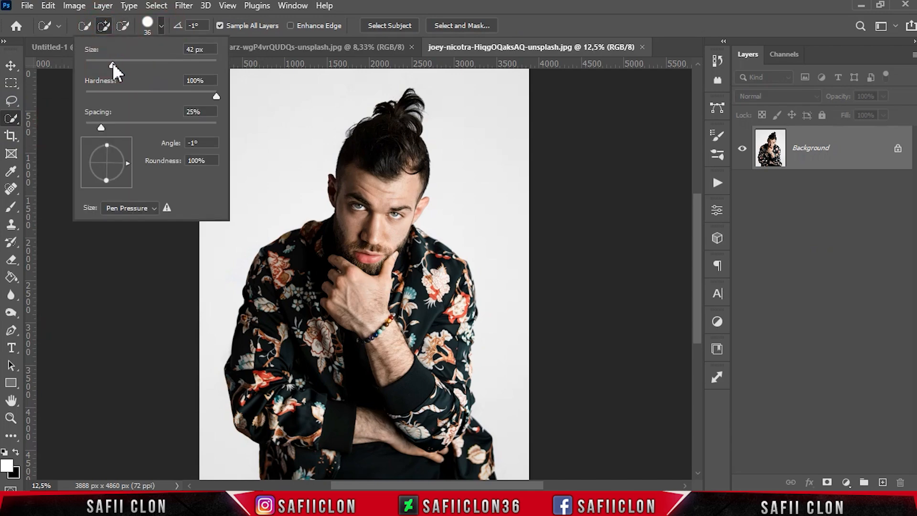
{"action": "left_click", "coordinate": [161, 27]}
{"action": "left_click", "coordinate": [394, 23]}
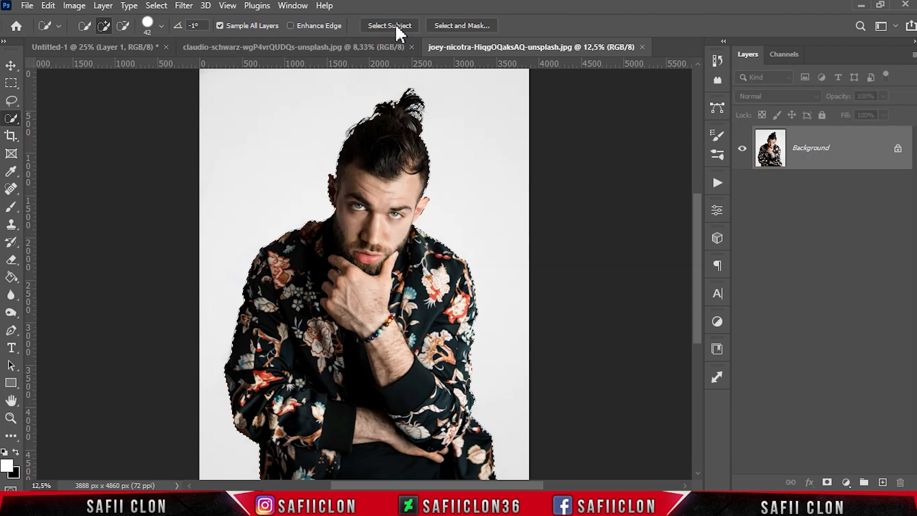
Mask the portrait layer to the selected man and copy the masked layer into Untitled-1
{"action": "left_click", "coordinate": [869, 151]}
{"action": "left_click", "coordinate": [827, 482]}
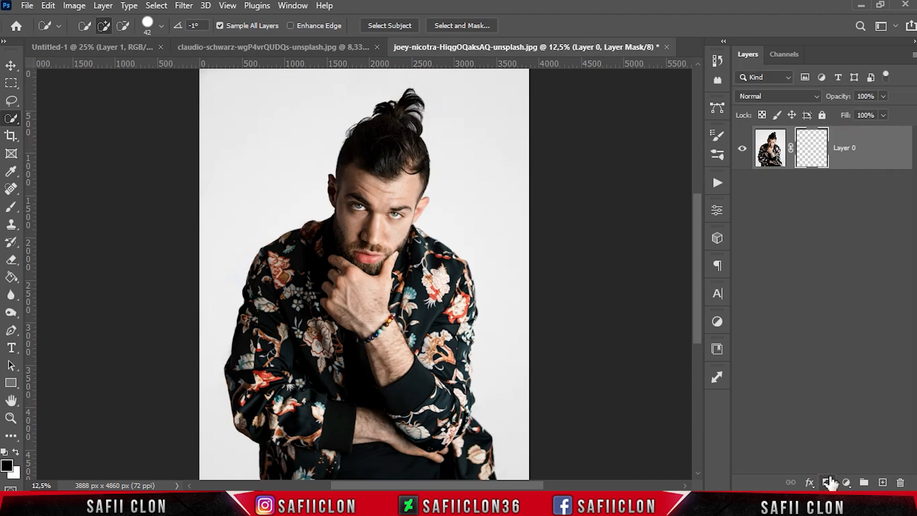
{"action": "left_click_drag", "start_coordinate": [874, 143], "coordinate": [402, 271]}
Scale the man's layer to 22.30% and move it near the middle of the canvas, spanning the full canvas height
{"action": "key", "text": "ctrl+minus"}
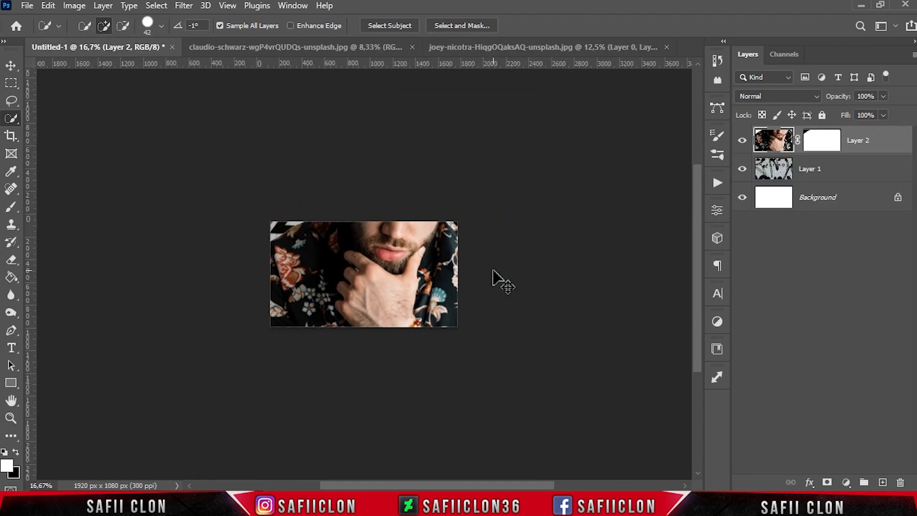
{"action": "key", "text": "ctrl+t"}
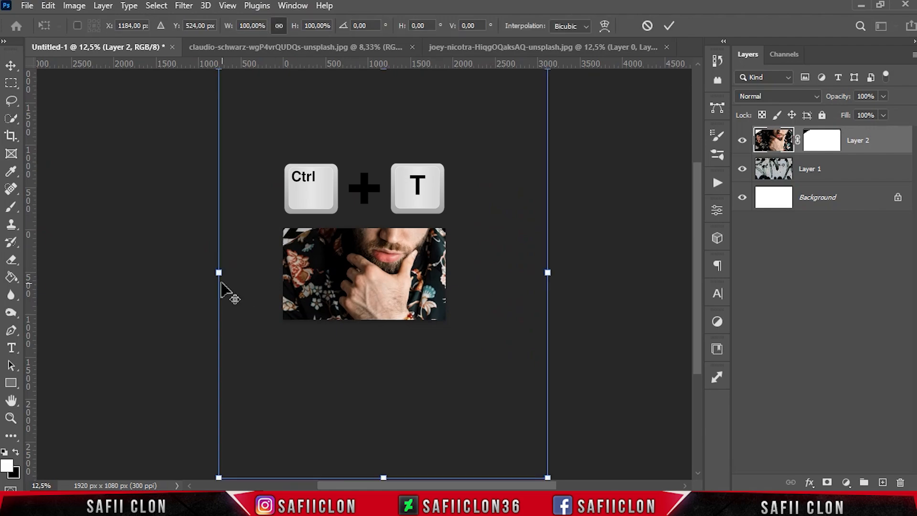
{"action": "left_click_drag", "start_coordinate": [219, 272], "coordinate": [330, 273]}
{"action": "key", "text": "ctrl+plus"}
{"action": "key", "text": "ctrl+plus"}
{"action": "key", "text": "ctrl+plus"}
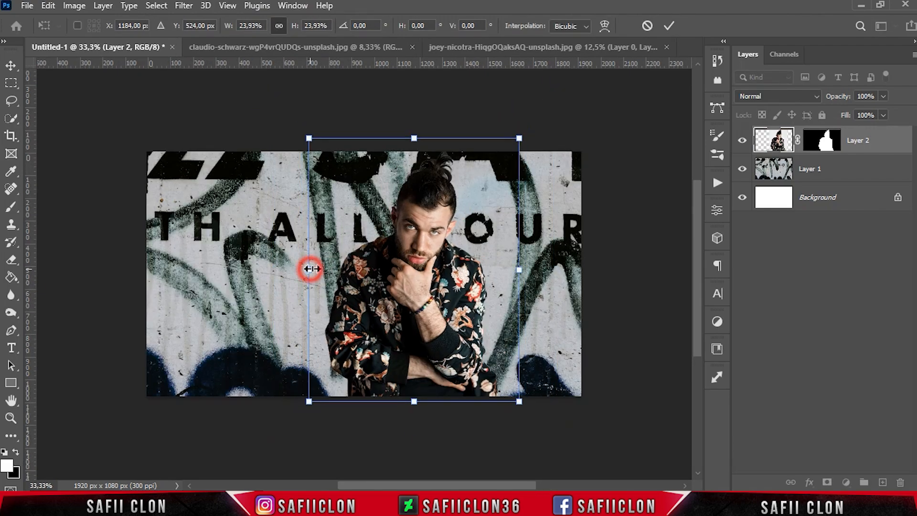
{"action": "left_click_drag", "start_coordinate": [411, 285], "coordinate": [373, 287]}
{"action": "left_click_drag", "start_coordinate": [461, 147], "coordinate": [458, 150]}
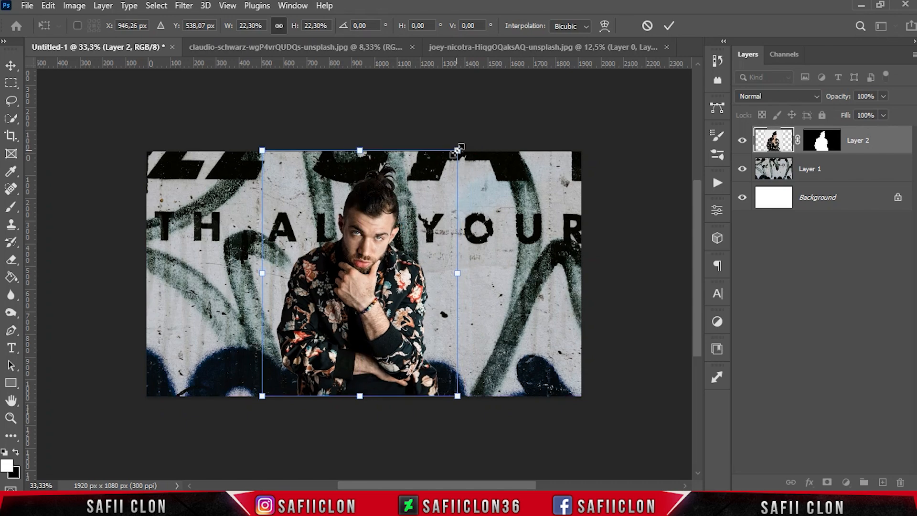
Nudge the man's layer right to about X 955 px and apply the transform
{"action": "key", "text": "Right"}
{"action": "key", "text": "Right"}
{"action": "key", "text": "Right"}
{"action": "key", "text": "Right"}
{"action": "key", "text": "Right"}
{"action": "key", "text": "Right"}
{"action": "key", "text": "Right"}
{"action": "key", "text": "Right"}
{"action": "key", "text": "Right"}
{"action": "key", "text": "Right"}
{"action": "key", "text": "Right"}
{"action": "key", "text": "Right"}
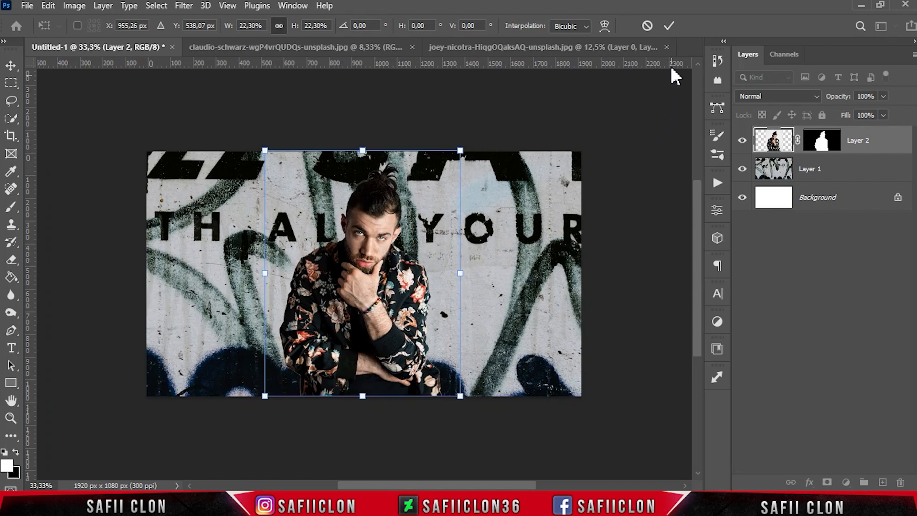
{"action": "left_click", "coordinate": [668, 26]}
Open Select and Mask for the man's layer mask and choose the view showing him over the graffiti wall
{"action": "key", "text": "w"}
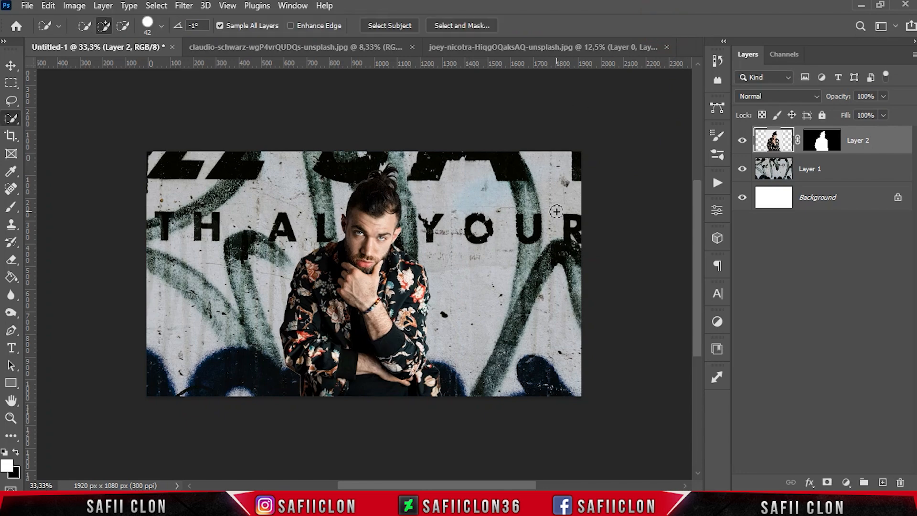
{"action": "left_click", "coordinate": [823, 143]}
{"action": "right_click", "coordinate": [823, 143]}
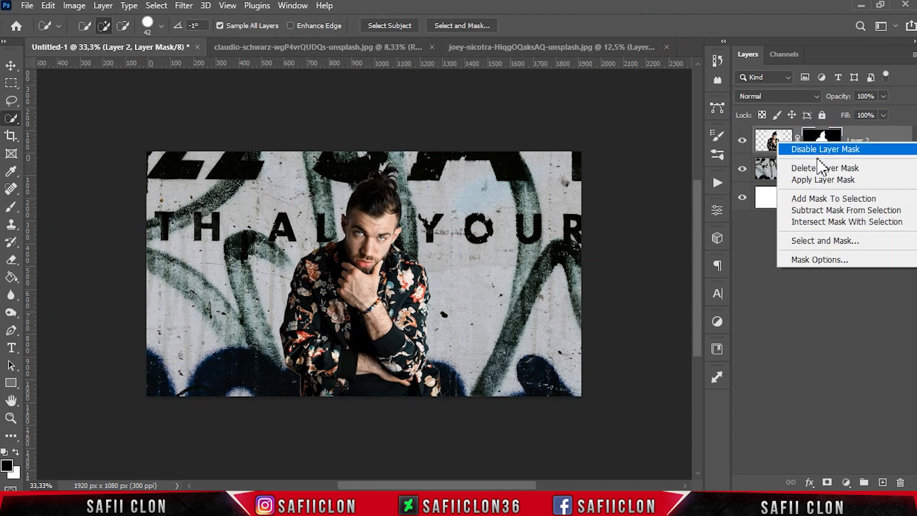
{"action": "left_click", "coordinate": [827, 241]}
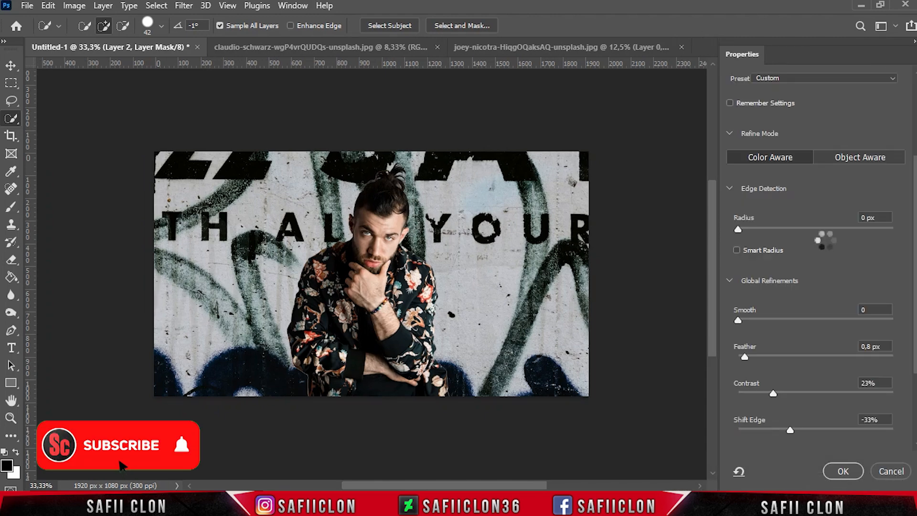
{"action": "scroll", "coordinate": [788, 132], "scroll_direction": "up", "scroll_amount": 3}
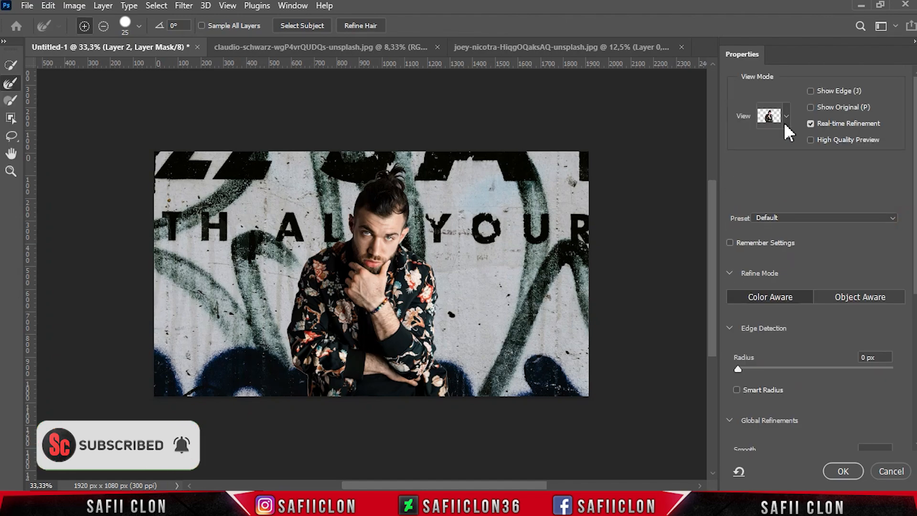
{"action": "left_click", "coordinate": [787, 114]}
{"action": "left_click", "coordinate": [774, 122]}
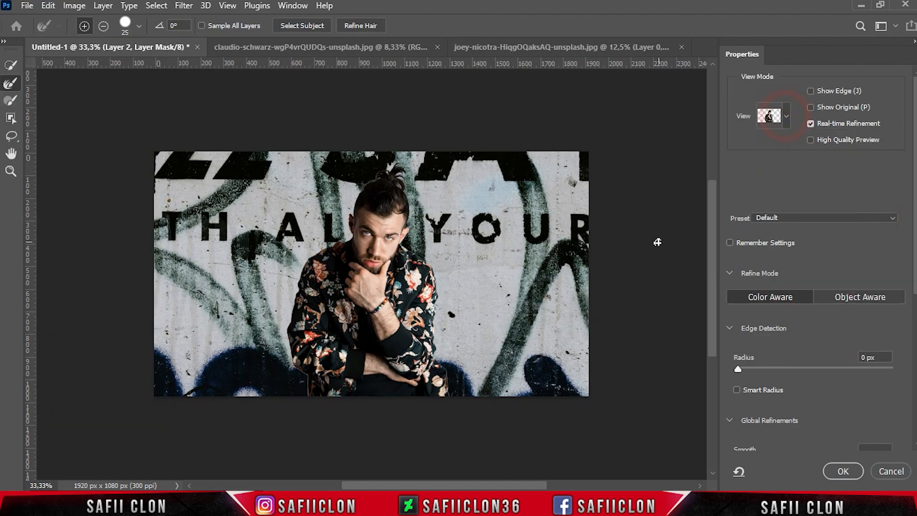
Set the Refine Edge Brush size to 29 px for working around the man's hair
{"action": "key", "text": "ctrl+plus"}
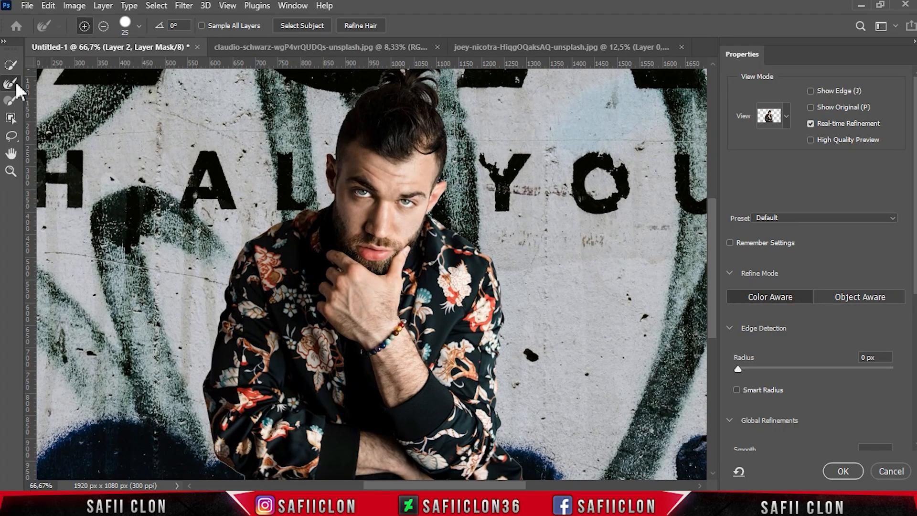
{"action": "left_click", "coordinate": [138, 27]}
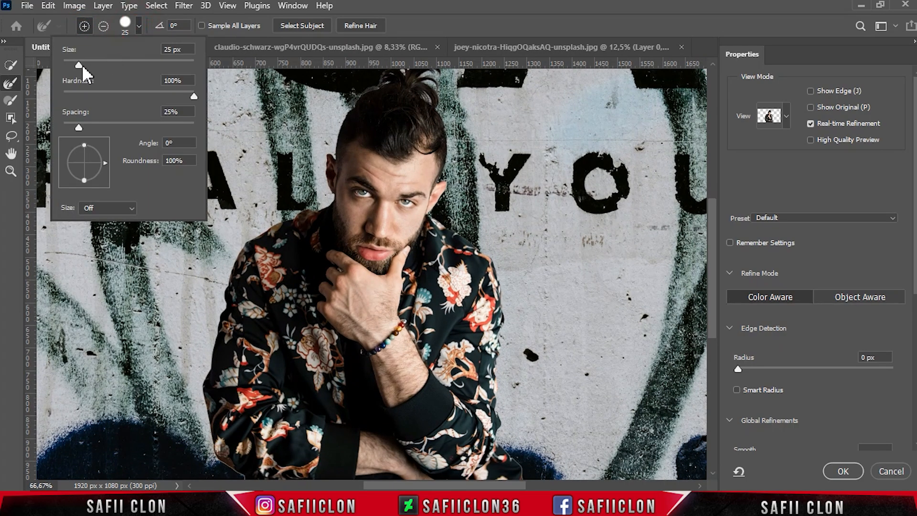
{"action": "left_click_drag", "start_coordinate": [78, 65], "coordinate": [86, 66]}
{"action": "left_click", "coordinate": [138, 27]}
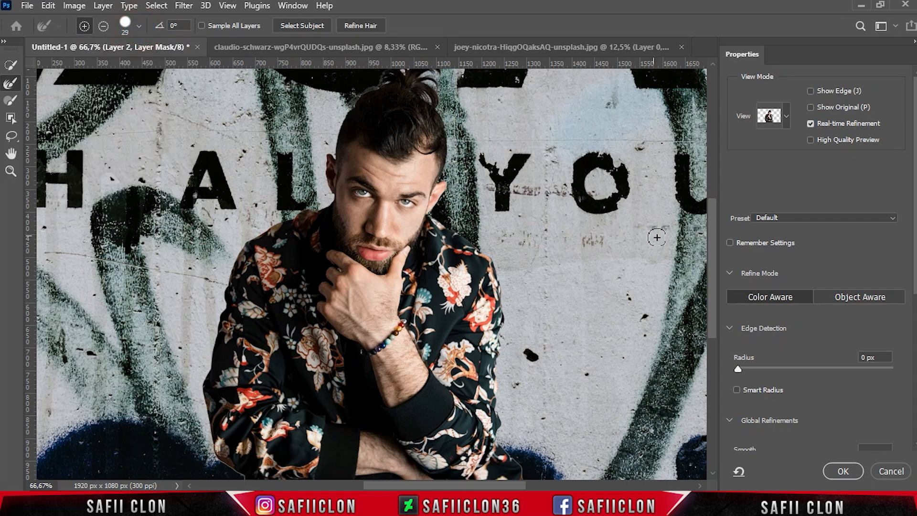
{"action": "left_click_drag", "start_coordinate": [712, 264], "coordinate": [712, 255]}
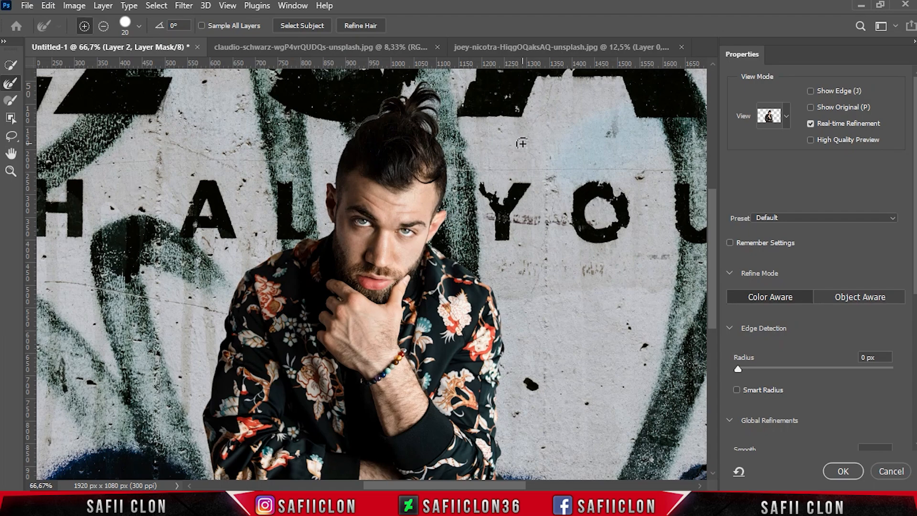
Refine the man's mask with Shift Edge -28%, Contrast 10% and Feather 0.5 px, and apply the refinements
{"action": "key", "text": "ctrl+minus"}
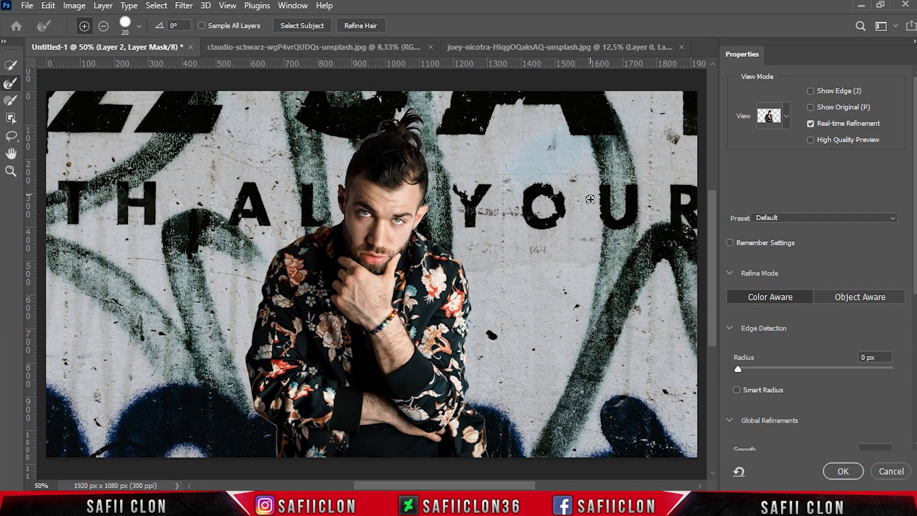
{"action": "left_click_drag", "start_coordinate": [915, 225], "coordinate": [916, 389]}
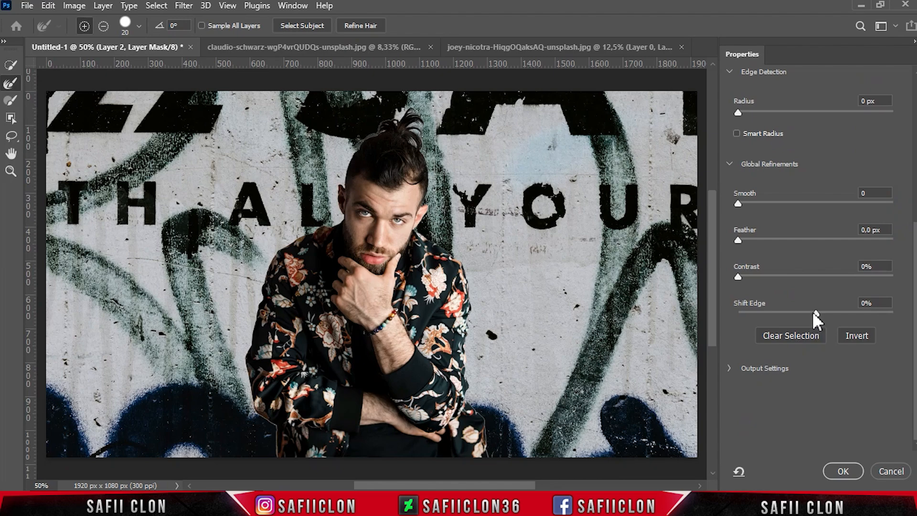
{"action": "left_click_drag", "start_coordinate": [795, 313], "coordinate": [793, 313]}
{"action": "left_click_drag", "start_coordinate": [750, 275], "coordinate": [754, 276]}
{"action": "left_click", "coordinate": [742, 239]}
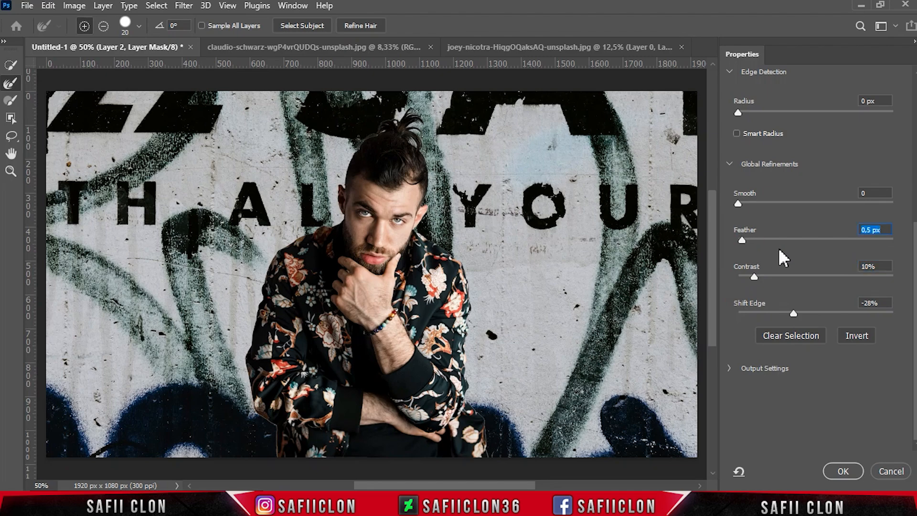
{"action": "left_click", "coordinate": [844, 471]}
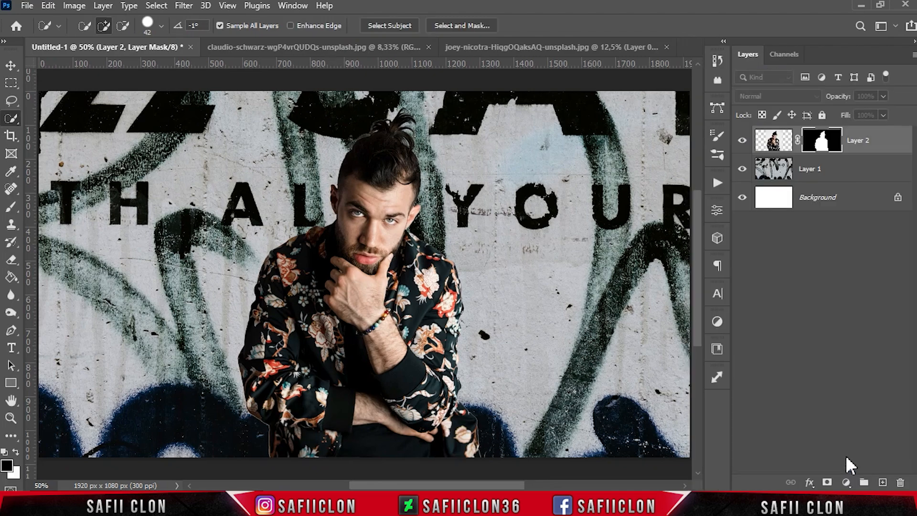
{"action": "key", "text": "ctrl+minus"}
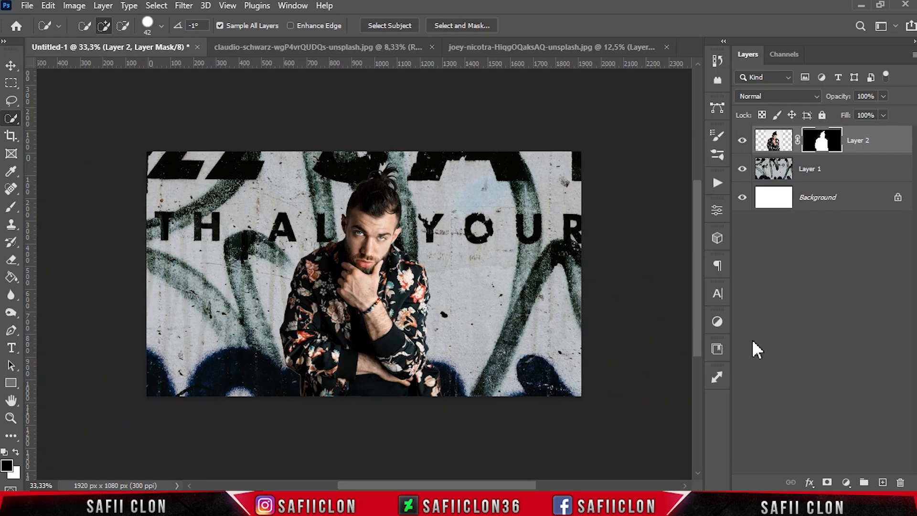
Group the man's masked layer into a new group named MODEL
{"action": "right_click", "coordinate": [882, 138]}
{"action": "left_click", "coordinate": [751, 92]}
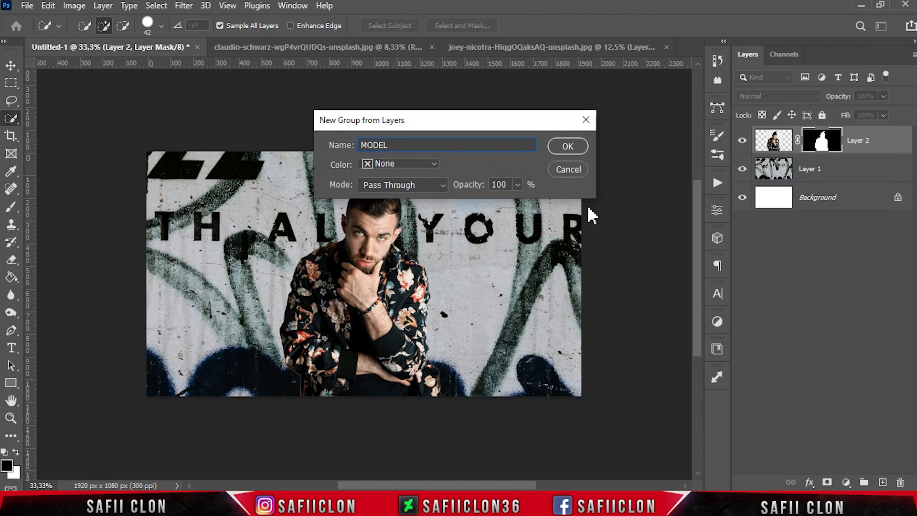
{"action": "left_click", "coordinate": [568, 146]}
{"action": "left_click", "coordinate": [757, 135]}
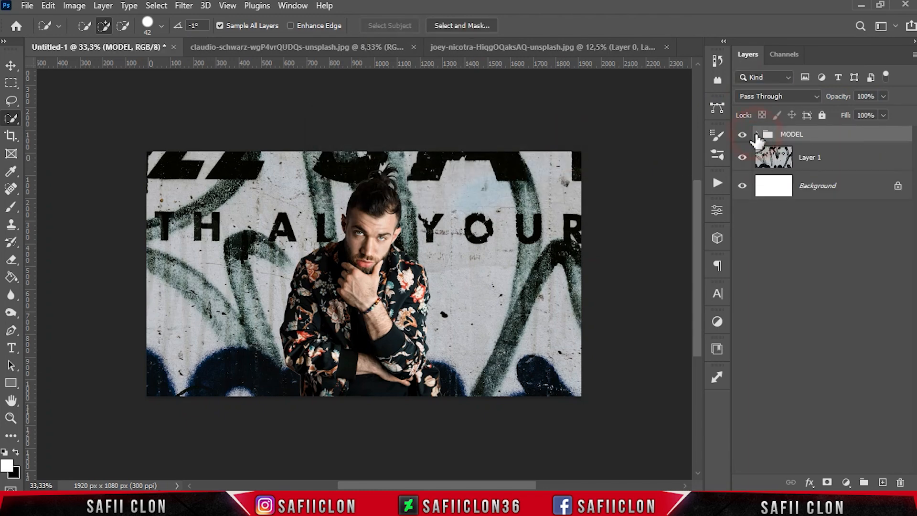
Group the graffiti wall layer into a new group named BACKGROUND and select the MODEL group
{"action": "left_click", "coordinate": [840, 160]}
{"action": "right_click", "coordinate": [839, 159]}
{"action": "left_click", "coordinate": [745, 94]}
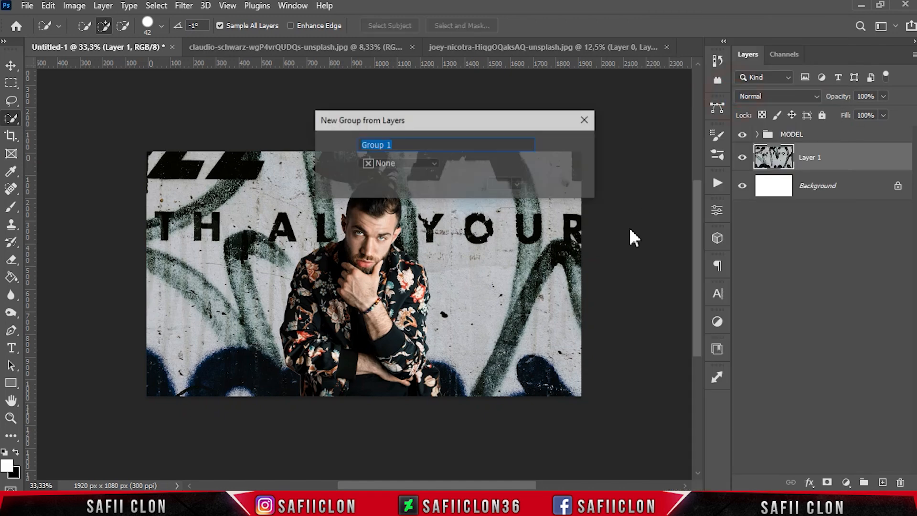
{"action": "type", "text": "BACKGROUND"}
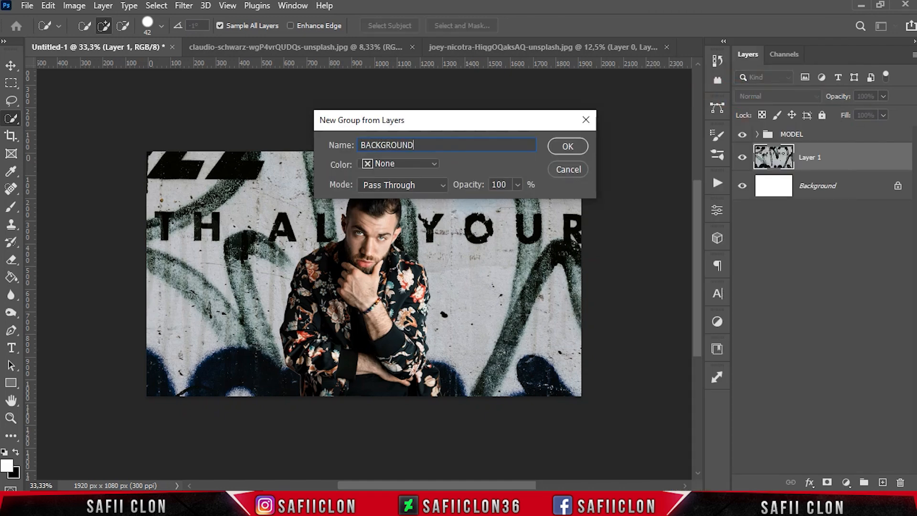
{"action": "left_click", "coordinate": [576, 149]}
{"action": "left_click", "coordinate": [757, 152]}
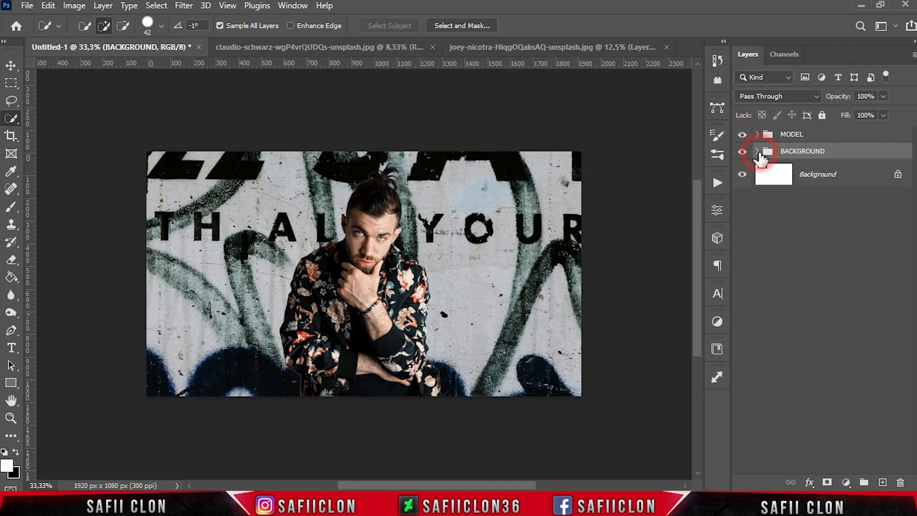
{"action": "left_click", "coordinate": [839, 137]}
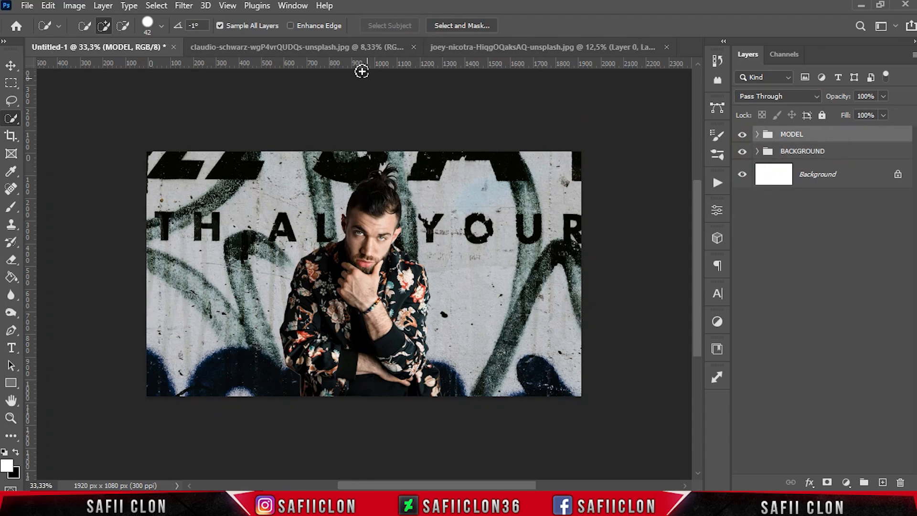
Close the claudio-schwarz wall and joey-nicotra portrait source images, leaving only the composite document open
{"action": "left_click", "coordinate": [344, 48]}
{"action": "left_click", "coordinate": [414, 47]}
{"action": "left_click", "coordinate": [383, 50]}
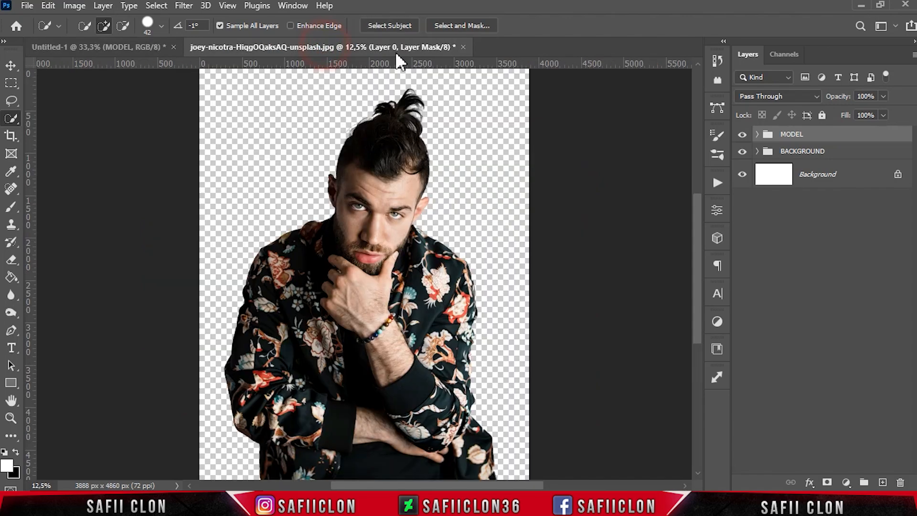
{"action": "left_click", "coordinate": [463, 46]}
{"action": "left_click", "coordinate": [466, 194]}
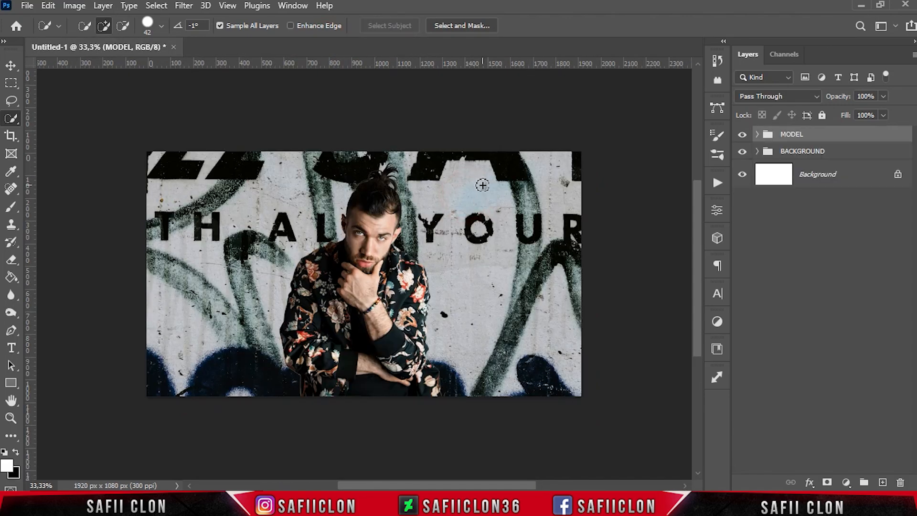
Open the black graffiti image jason-dent-v5OiDiqlj-M-unsplash.jpg from the Graffiti PE folder
{"action": "left_click", "coordinate": [27, 5]}
{"action": "left_click", "coordinate": [59, 33]}
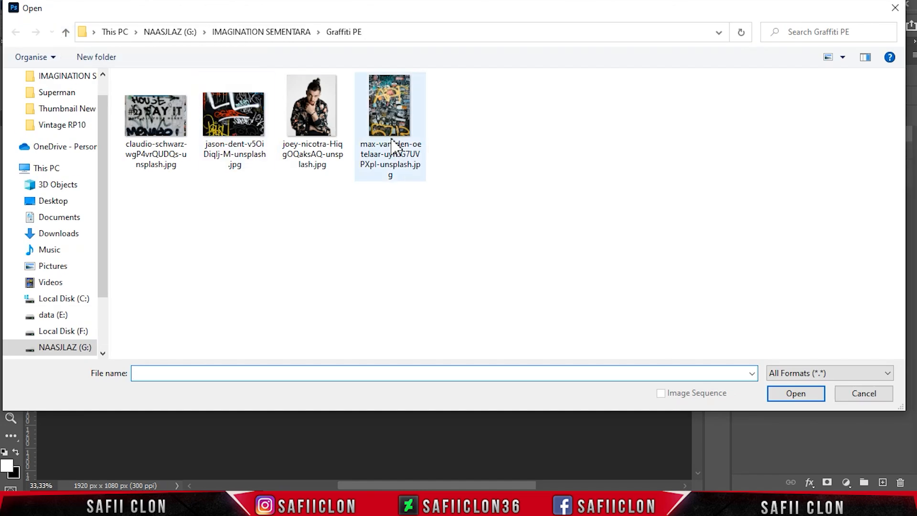
{"action": "left_click", "coordinate": [257, 139]}
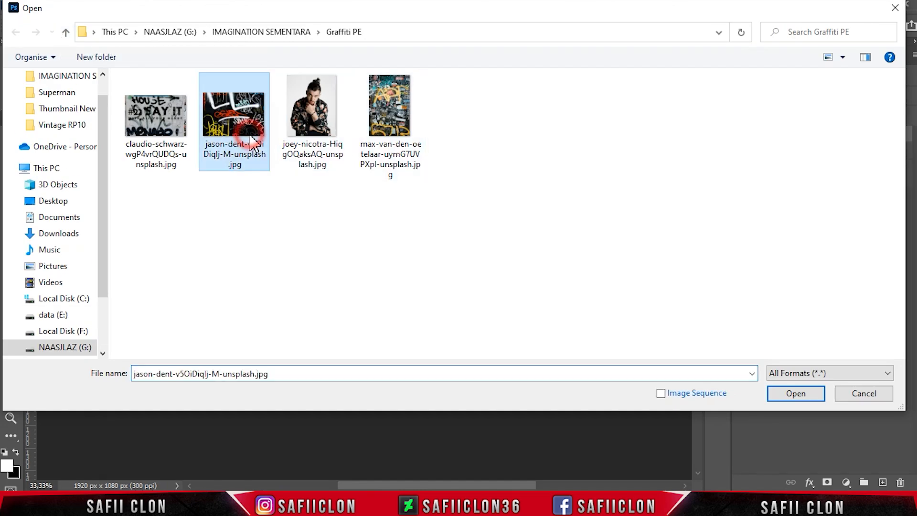
{"action": "left_click", "coordinate": [794, 394]}
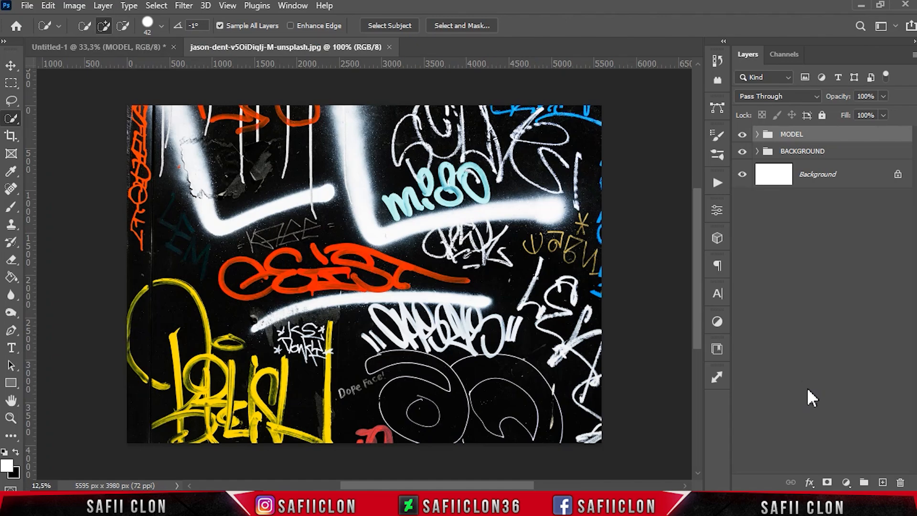
Bring the black graffiti image into the composite above the MODEL group and set its blend mode to Screen
{"action": "left_click_drag", "start_coordinate": [854, 152], "coordinate": [243, 161]}
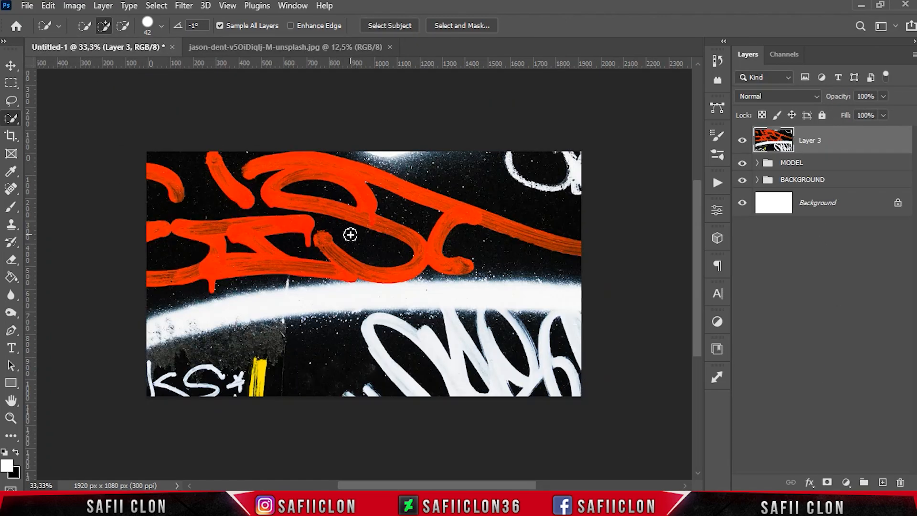
{"action": "left_click", "coordinate": [776, 98]}
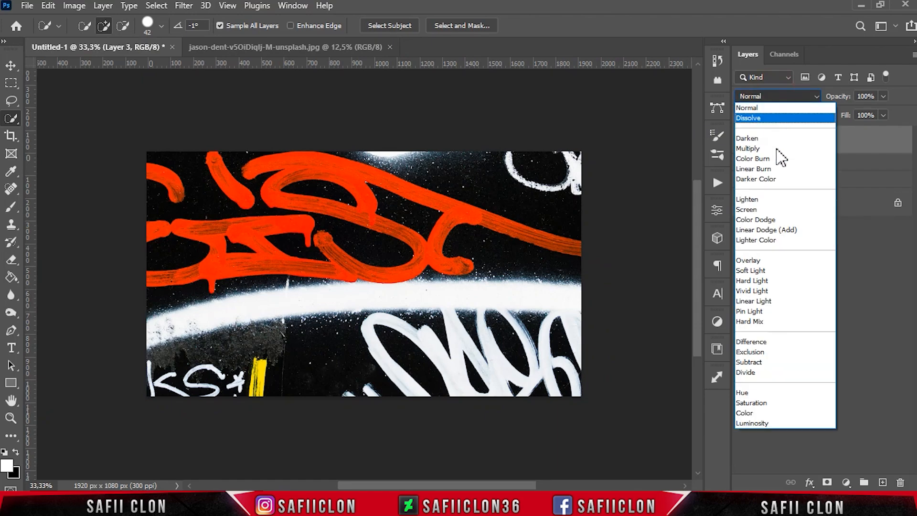
{"action": "left_click", "coordinate": [767, 214]}
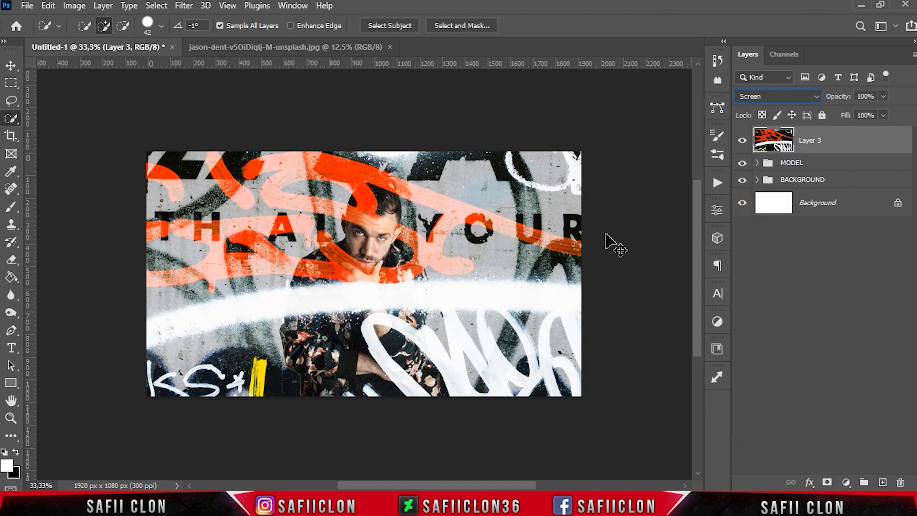
Scale the Screen graffiti layer to about 52.57%, position it at about X 1079 px, Y -84 px, and apply the transform
{"action": "key", "text": "ctrl+minus"}
{"action": "key", "text": "ctrl+minus"}
{"action": "key", "text": "ctrl+t"}
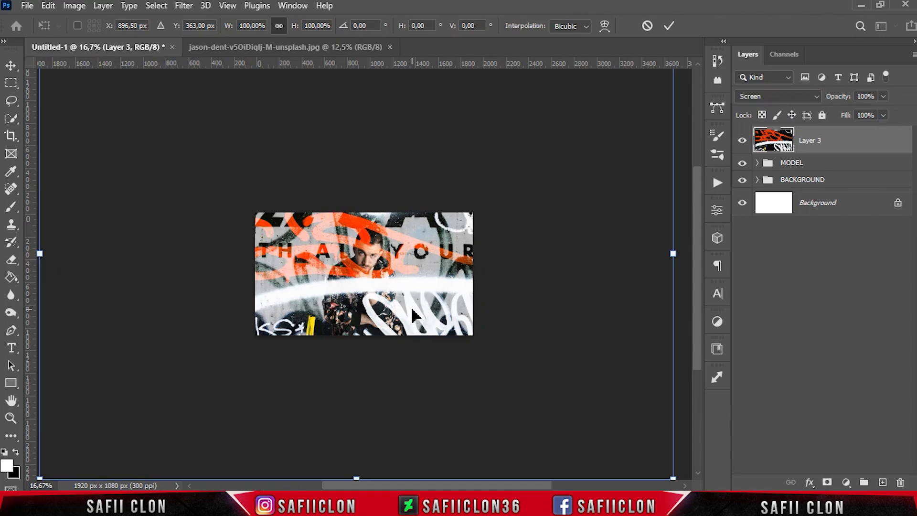
{"action": "left_click_drag", "start_coordinate": [40, 254], "coordinate": [88, 254]}
{"action": "left_click_drag", "start_coordinate": [421, 312], "coordinate": [445, 271]}
{"action": "left_click_drag", "start_coordinate": [644, 213], "coordinate": [622, 215]}
{"action": "key", "text": "ctrl+plus"}
{"action": "left_click_drag", "start_coordinate": [488, 286], "coordinate": [488, 261]}
{"action": "left_click_drag", "start_coordinate": [387, 420], "coordinate": [387, 328]}
{"action": "left_click_drag", "start_coordinate": [447, 234], "coordinate": [442, 251]}
{"action": "left_click_drag", "start_coordinate": [625, 173], "coordinate": [635, 174]}
{"action": "key", "text": "ctrl+plus"}
{"action": "mouse_move", "coordinate": [456, 235]}
{"action": "left_mouse_down"}
{"action": "mouse_move", "coordinate": [452, 227]}
{"action": "mouse_move", "coordinate": [459, 234]}
{"action": "left_mouse_up"}
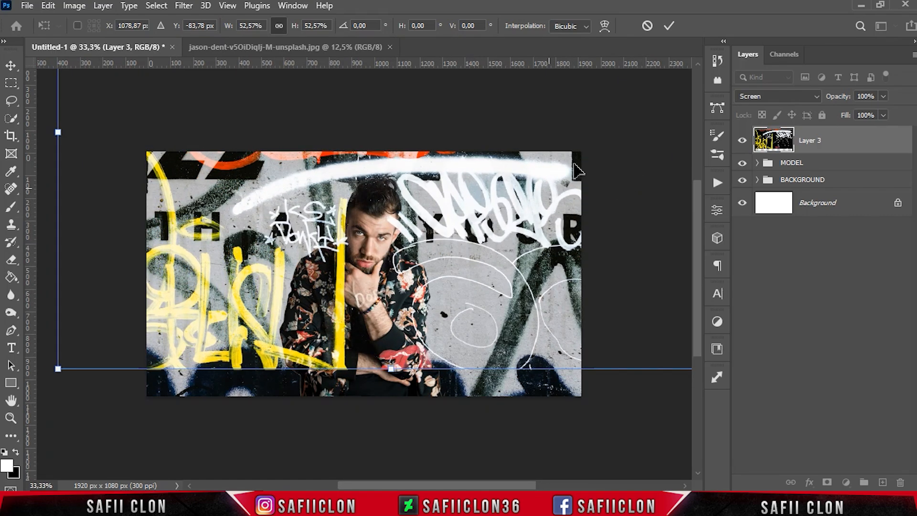
{"action": "left_click", "coordinate": [669, 26]}
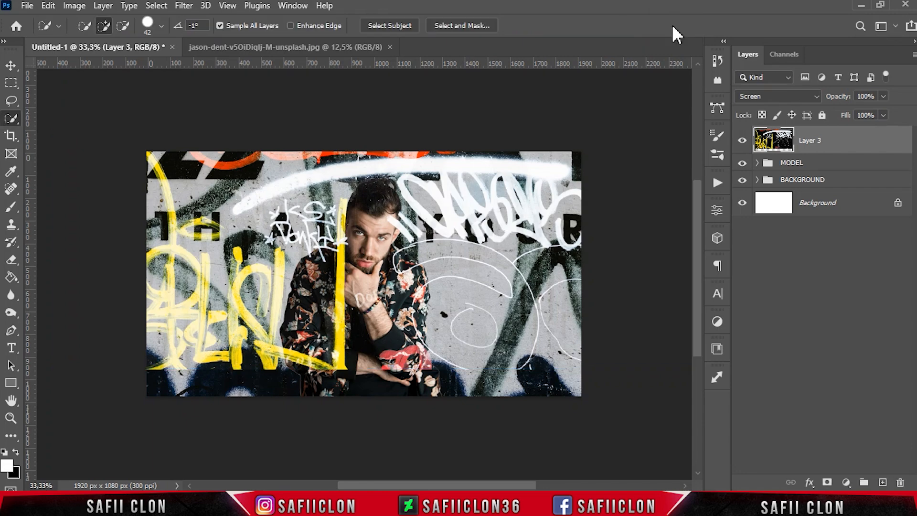
Add a layer mask to Layer 3 and set up a Soft Round brush of about 193 px at 100% opacity
{"action": "left_click", "coordinate": [869, 147]}
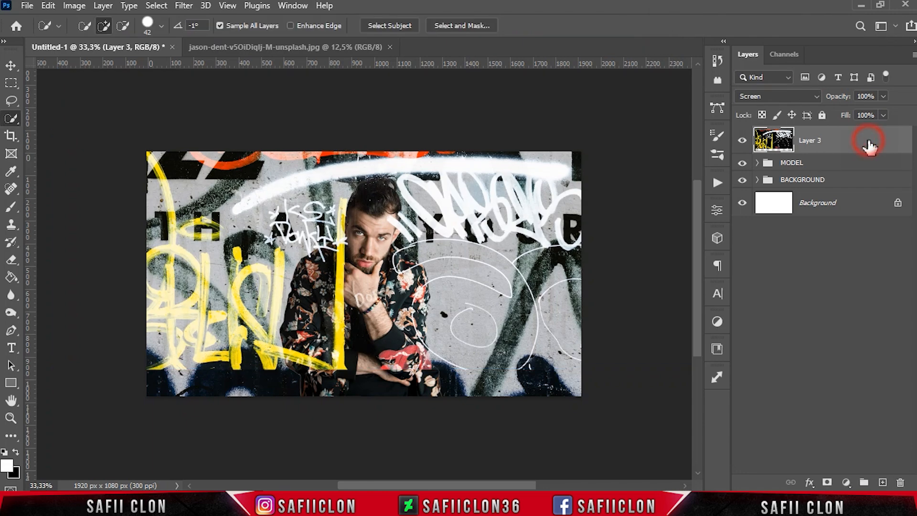
{"action": "left_click", "coordinate": [828, 483]}
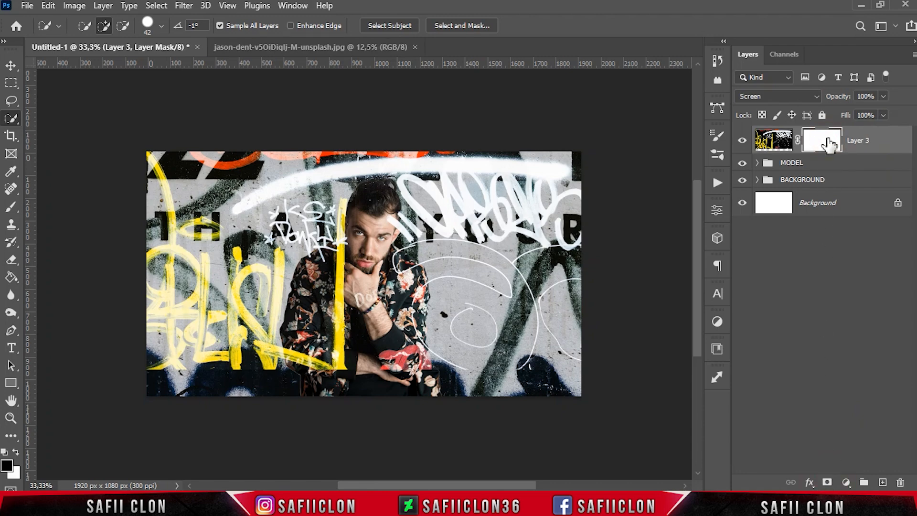
{"action": "left_click", "coordinate": [12, 210]}
{"action": "left_click", "coordinate": [67, 206]}
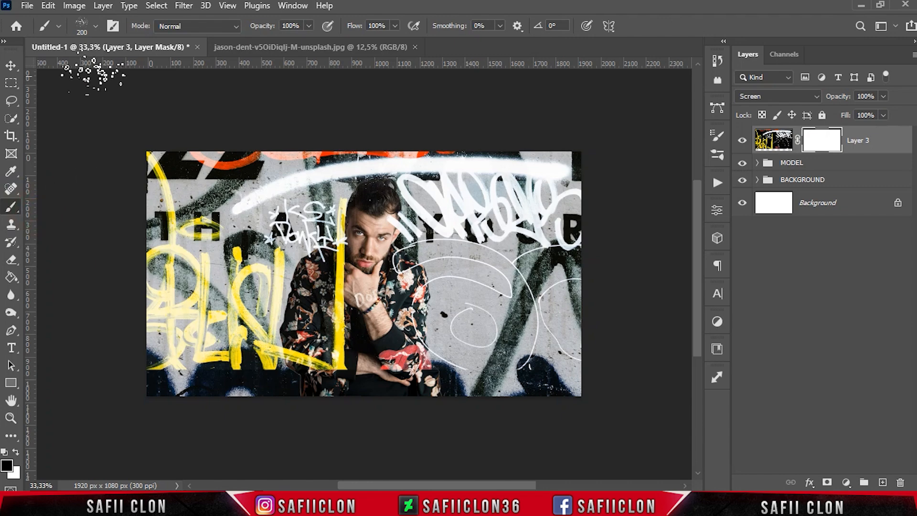
{"action": "left_click", "coordinate": [95, 26]}
{"action": "left_click_drag", "start_coordinate": [226, 242], "coordinate": [228, 190]}
{"action": "left_click", "coordinate": [136, 203]}
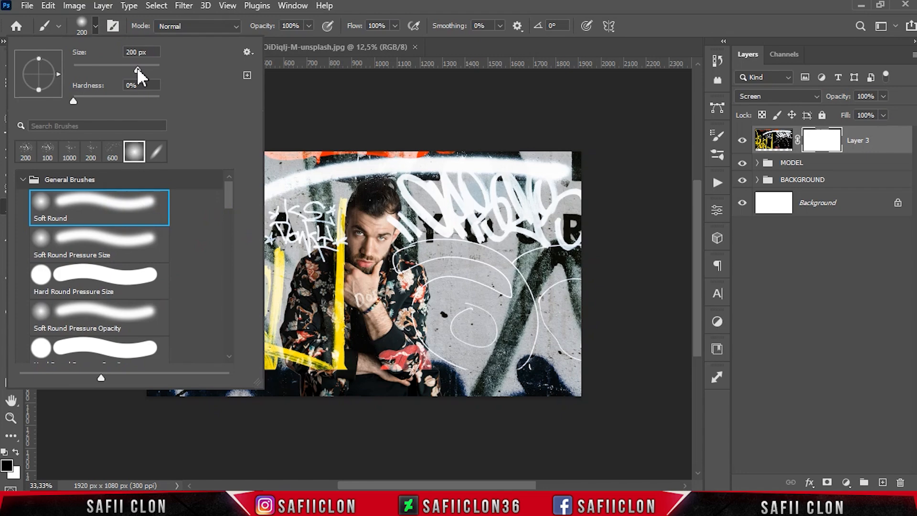
{"action": "left_click", "coordinate": [95, 26]}
{"action": "left_click", "coordinate": [308, 26]}
{"action": "left_click", "coordinate": [310, 26]}
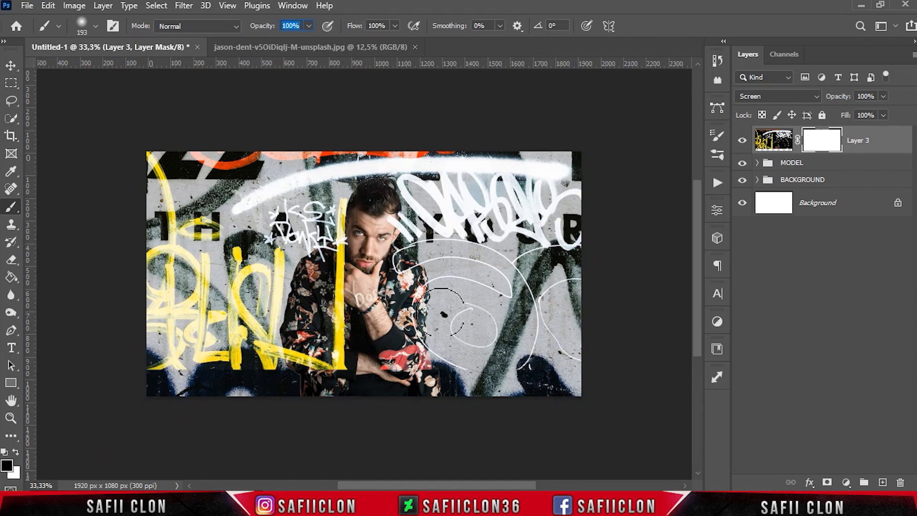
Mask out the vertical yellow stroke over the man's face and jacket with black, reducing the brush to 30 px
{"action": "key", "text": "ctrl+plus"}
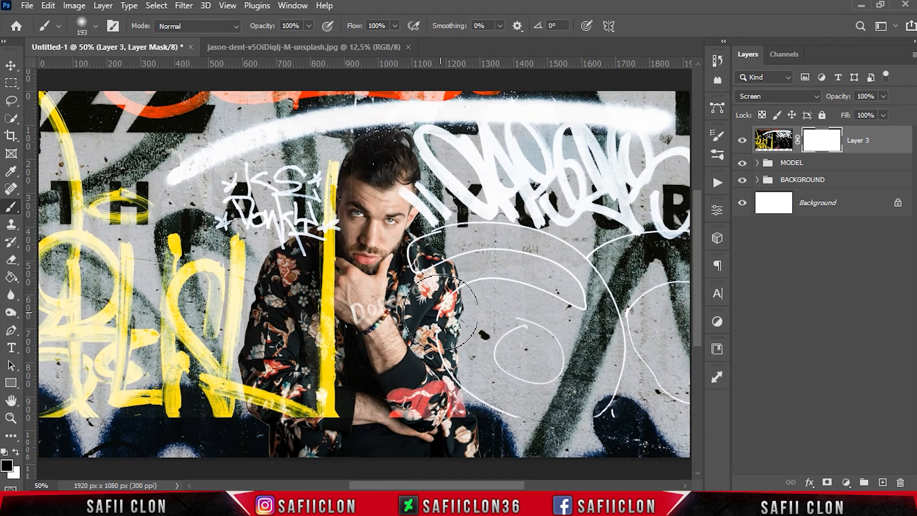
{"action": "key", "text": "bracketleft"}
{"action": "key", "text": "bracketleft"}
{"action": "key", "text": "bracketleft"}
{"action": "key", "text": "bracketleft"}
{"action": "mouse_move", "coordinate": [332, 257]}
{"action": "left_mouse_down"}
{"action": "mouse_move", "coordinate": [328, 365]}
{"action": "mouse_move", "coordinate": [338, 424]}
{"action": "mouse_move", "coordinate": [333, 403]}
{"action": "left_mouse_up"}
{"action": "mouse_move", "coordinate": [334, 283]}
{"action": "left_mouse_down"}
{"action": "mouse_move", "coordinate": [336, 245]}
{"action": "mouse_move", "coordinate": [330, 296]}
{"action": "mouse_move", "coordinate": [344, 210]}
{"action": "mouse_move", "coordinate": [341, 168]}
{"action": "left_mouse_up"}
{"action": "key", "text": "bracketleft"}
{"action": "left_click_drag", "start_coordinate": [334, 210], "coordinate": [345, 174]}
{"action": "left_click_drag", "start_coordinate": [336, 263], "coordinate": [335, 224]}
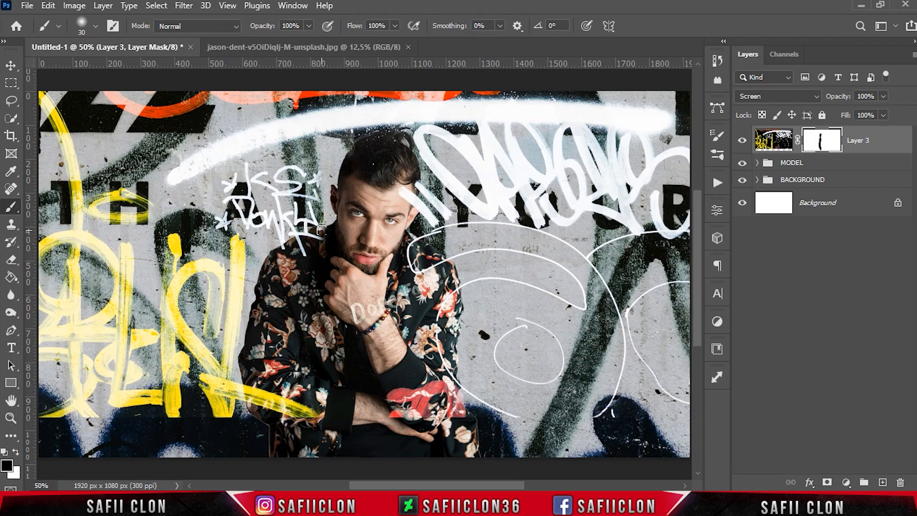
{"action": "key", "text": "ctrl+minus"}
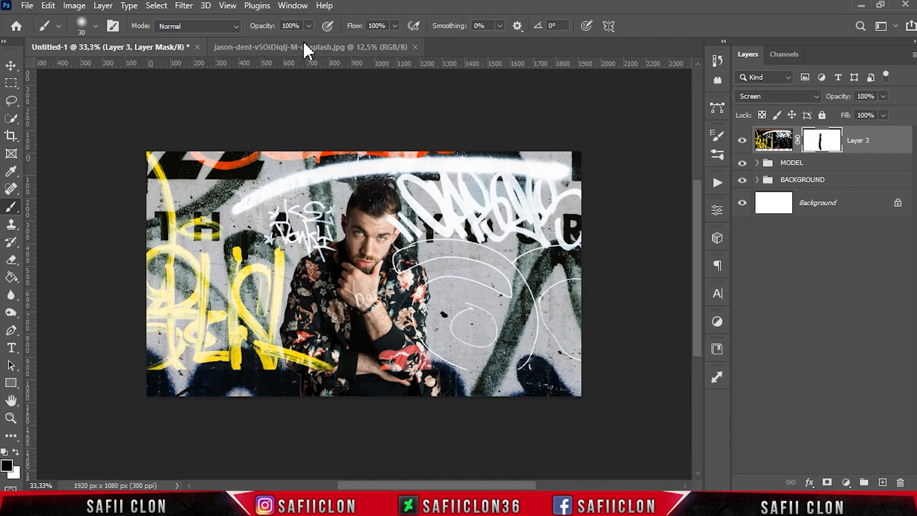
Lower the brush opacity to 14% and lightly paint black on the mask along the graffiti's hard lower edge
{"action": "left_click", "coordinate": [309, 25]}
{"action": "left_click_drag", "start_coordinate": [257, 42], "coordinate": [254, 40]}
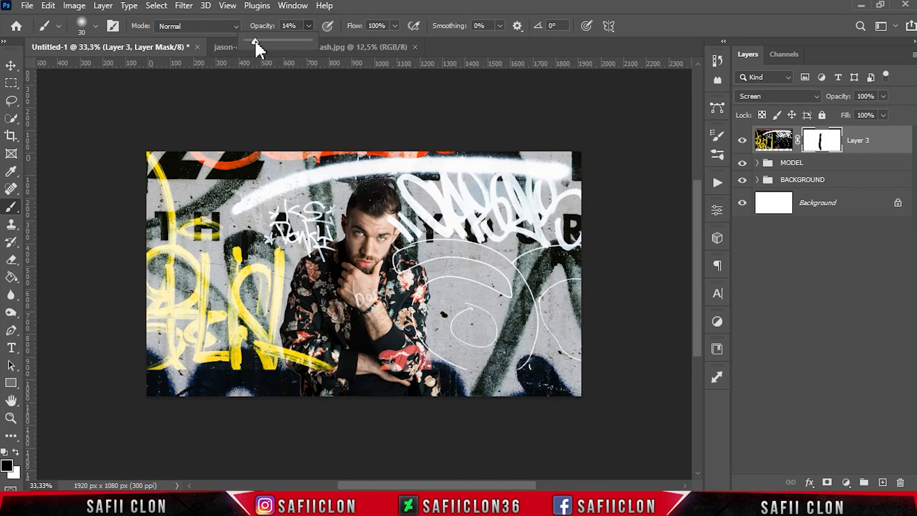
{"action": "left_click", "coordinate": [308, 24]}
{"action": "key", "text": "ctrl+plus"}
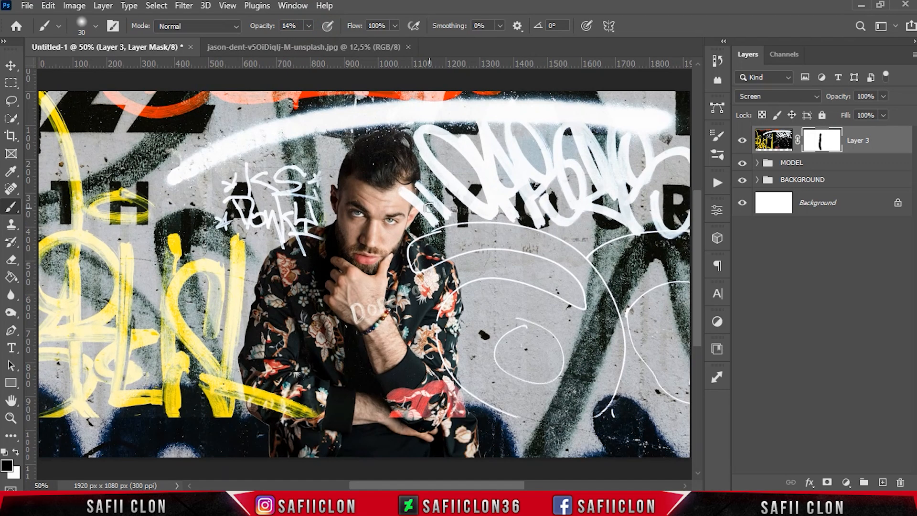
{"action": "scroll", "coordinate": [428, 207], "scroll_direction": "down", "scroll_amount": 2}
{"action": "left_click_drag", "start_coordinate": [488, 484], "coordinate": [462, 486]}
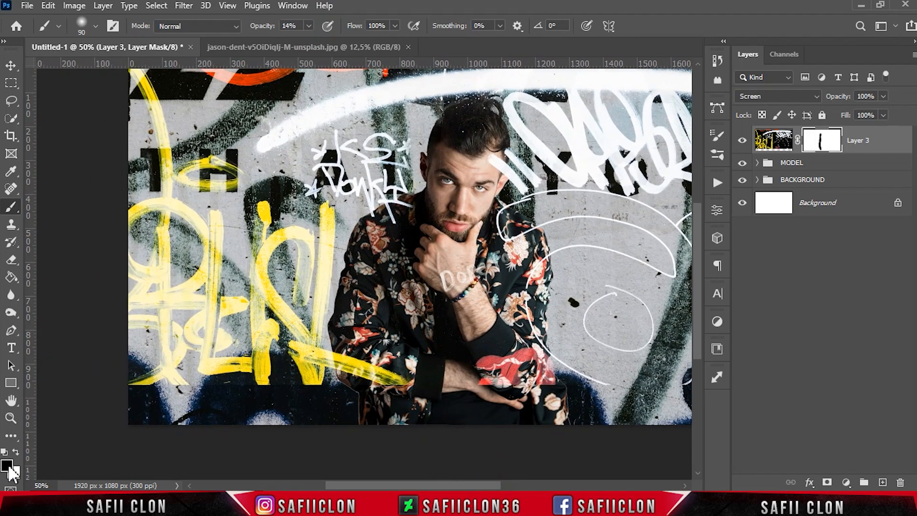
{"action": "left_click_drag", "start_coordinate": [384, 392], "coordinate": [454, 391]}
{"action": "mouse_move", "coordinate": [446, 405]}
{"action": "left_mouse_down"}
{"action": "mouse_move", "coordinate": [390, 387]}
{"action": "mouse_move", "coordinate": [335, 399]}
{"action": "mouse_move", "coordinate": [146, 396]}
{"action": "left_mouse_up"}
{"action": "left_click_drag", "start_coordinate": [142, 394], "coordinate": [406, 394]}
Enlarge the brush to 600 px and broadly fade the lower part of the graffiti into the wall on the mask
{"action": "key", "text": "bracketright"}
{"action": "key", "text": "bracketright"}
{"action": "key", "text": "bracketright"}
{"action": "left_click_drag", "start_coordinate": [430, 387], "coordinate": [57, 399]}
{"action": "mouse_move", "coordinate": [540, 403]}
{"action": "left_mouse_down"}
{"action": "mouse_move", "coordinate": [505, 402]}
{"action": "mouse_move", "coordinate": [614, 415]}
{"action": "mouse_move", "coordinate": [511, 400]}
{"action": "left_mouse_up"}
{"action": "key", "text": "bracketright"}
{"action": "key", "text": "bracketright"}
{"action": "key", "text": "bracketright"}
{"action": "key", "text": "bracketright"}
{"action": "key", "text": "bracketright"}
{"action": "left_click_drag", "start_coordinate": [203, 390], "coordinate": [423, 393]}
{"action": "mouse_move", "coordinate": [180, 372]}
{"action": "left_mouse_down"}
{"action": "mouse_move", "coordinate": [288, 400]}
{"action": "mouse_move", "coordinate": [451, 398]}
{"action": "left_mouse_up"}
{"action": "key", "text": "ctrl+minus"}
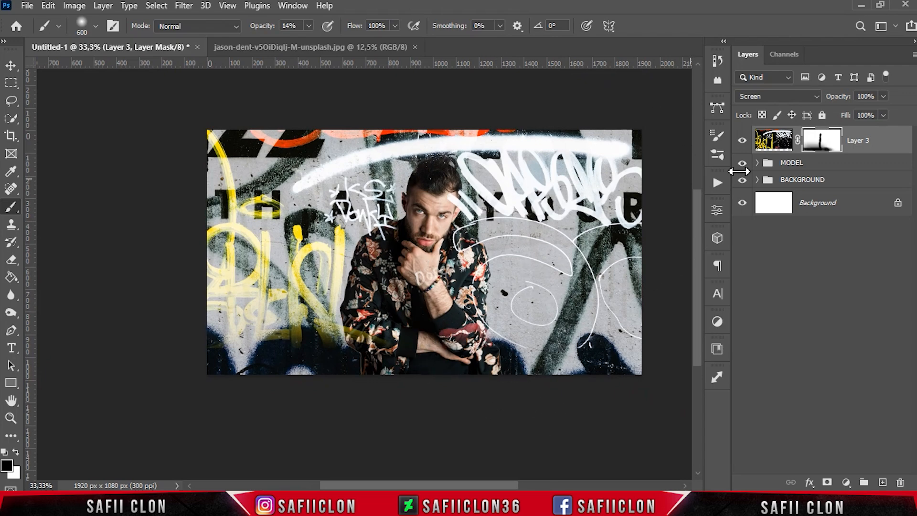
Duplicate Layer 3 together with its mask, keeping the name Layer 3 copy
{"action": "right_click", "coordinate": [887, 145]}
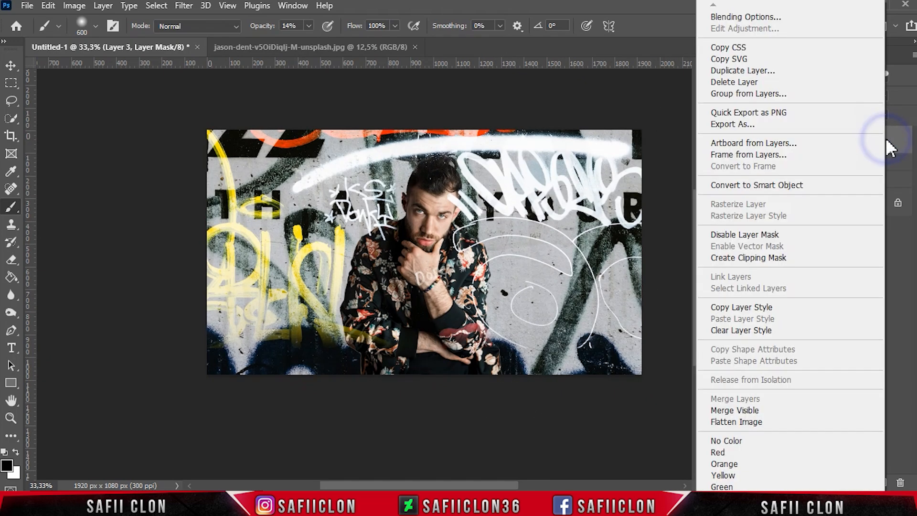
{"action": "left_click", "coordinate": [752, 72]}
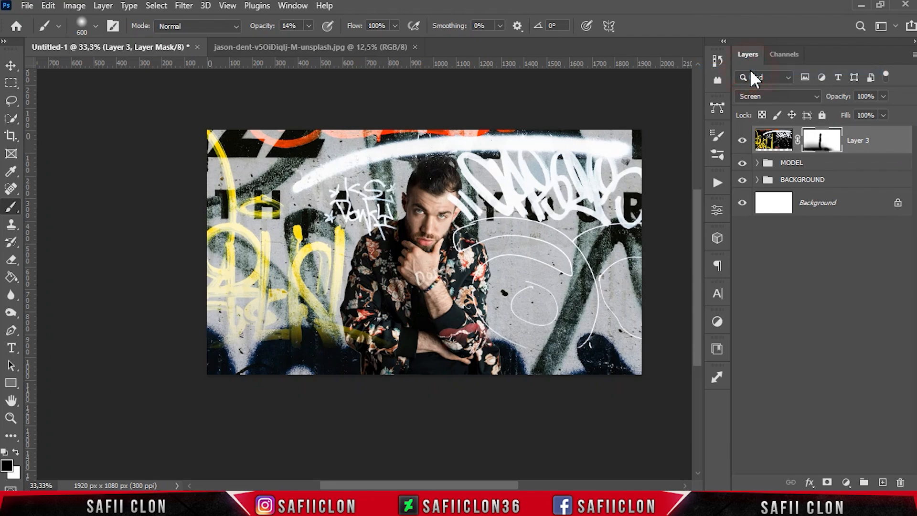
{"action": "left_click", "coordinate": [575, 129]}
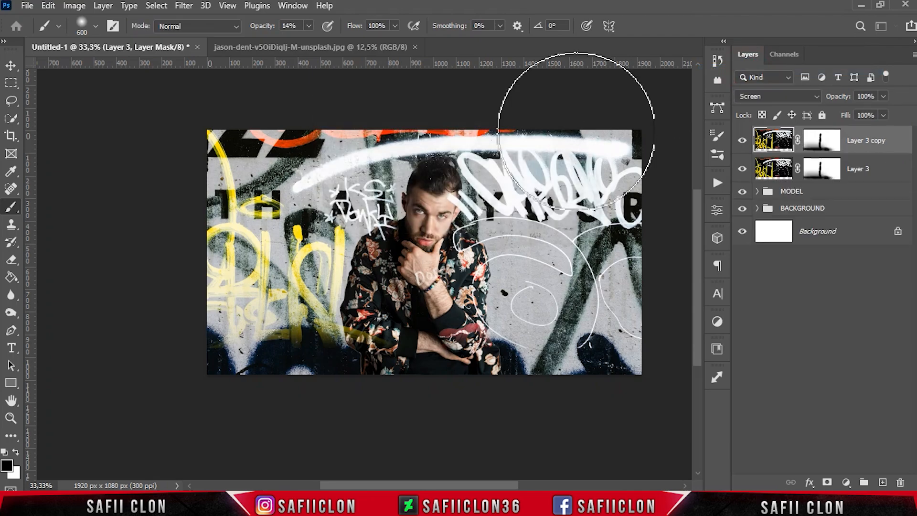
Flip Layer 3 copy horizontally, scale it to about 90.24%, move it to about X 1142 px, and apply the transform
{"action": "key", "text": "ctrl+minus"}
{"action": "key", "text": "ctrl+minus"}
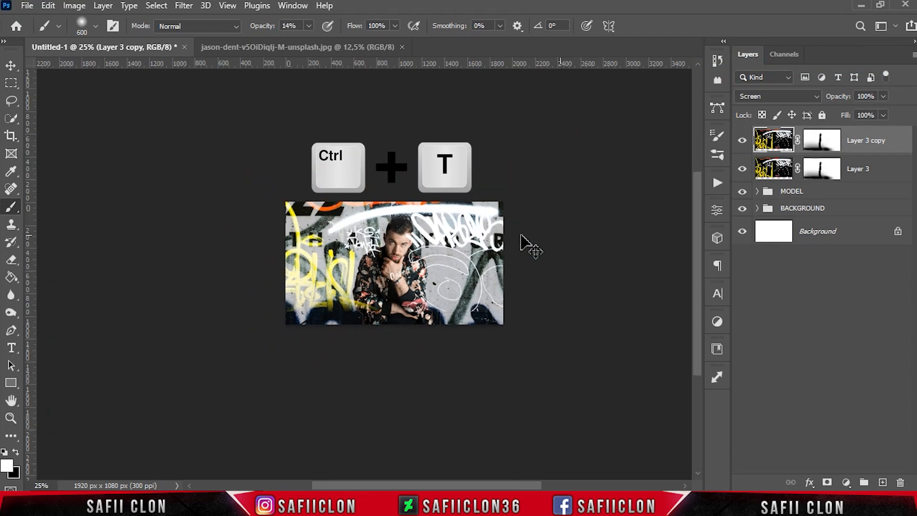
{"action": "key", "text": "ctrl+t"}
{"action": "right_click", "coordinate": [407, 205]}
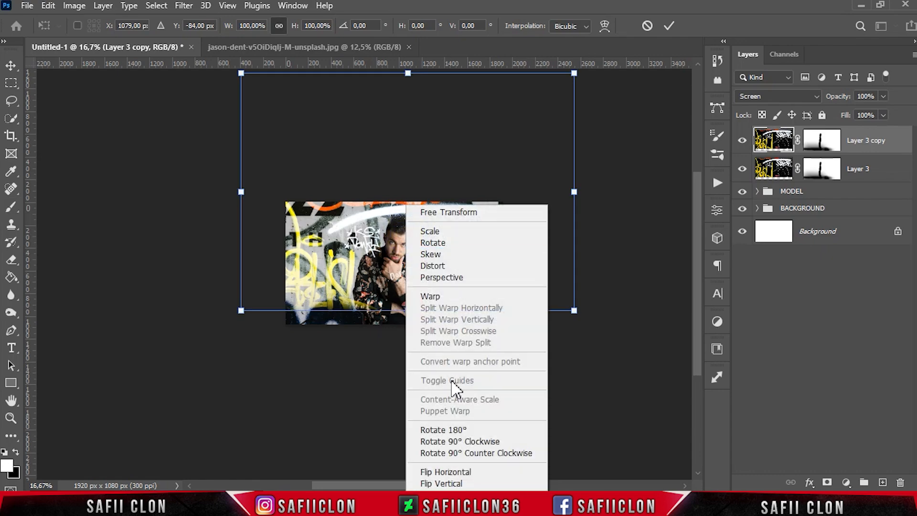
{"action": "left_click", "coordinate": [461, 473]}
{"action": "left_click_drag", "start_coordinate": [449, 238], "coordinate": [525, 340]}
{"action": "key", "text": "ctrl+plus"}
{"action": "key", "text": "ctrl+plus"}
{"action": "left_click_drag", "start_coordinate": [103, 157], "coordinate": [136, 179]}
{"action": "left_click_drag", "start_coordinate": [585, 344], "coordinate": [616, 333]}
{"action": "left_click", "coordinate": [668, 26]}
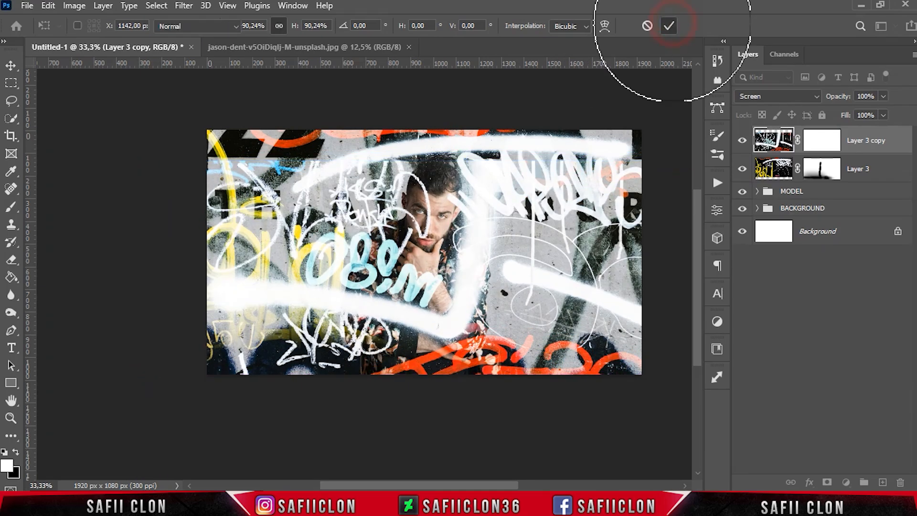
Target the Layer 3 copy mask with the Brush tool and raise the brush opacity to 100%
{"action": "key", "text": "b"}
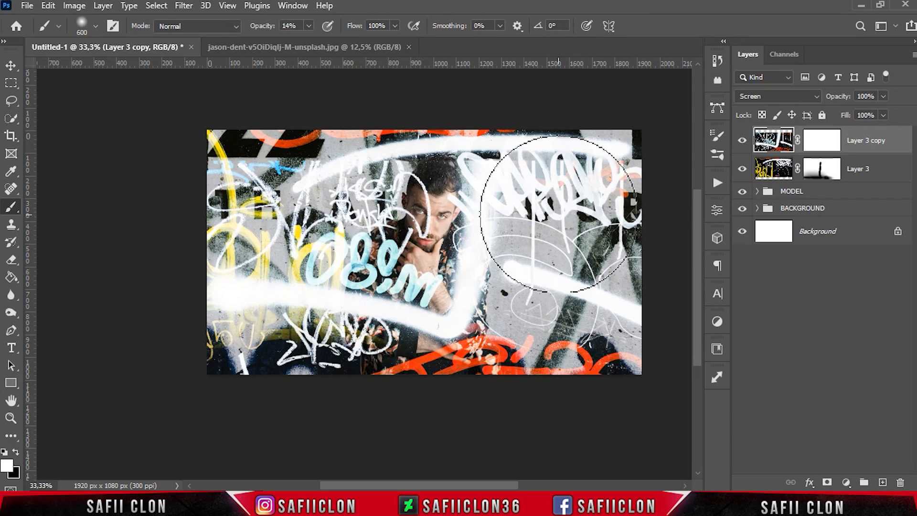
{"action": "left_click", "coordinate": [742, 140]}
{"action": "left_click", "coordinate": [742, 140]}
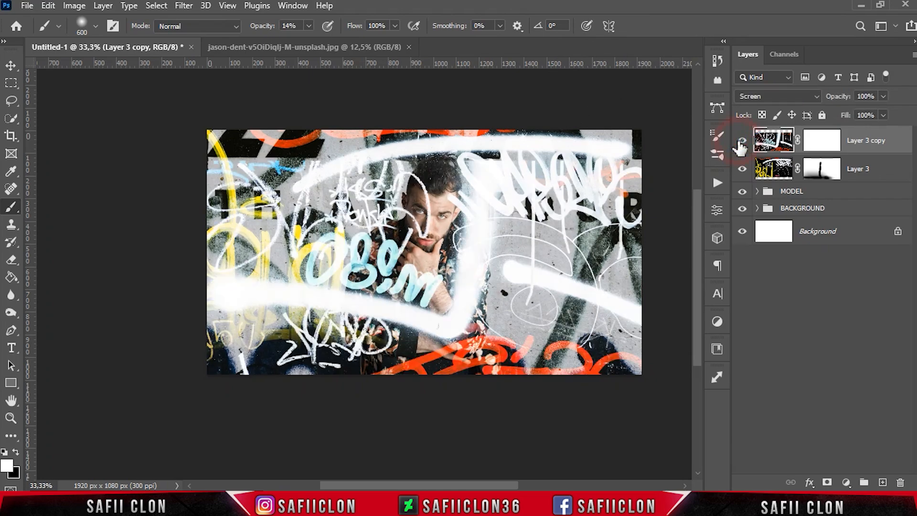
{"action": "left_click", "coordinate": [820, 142]}
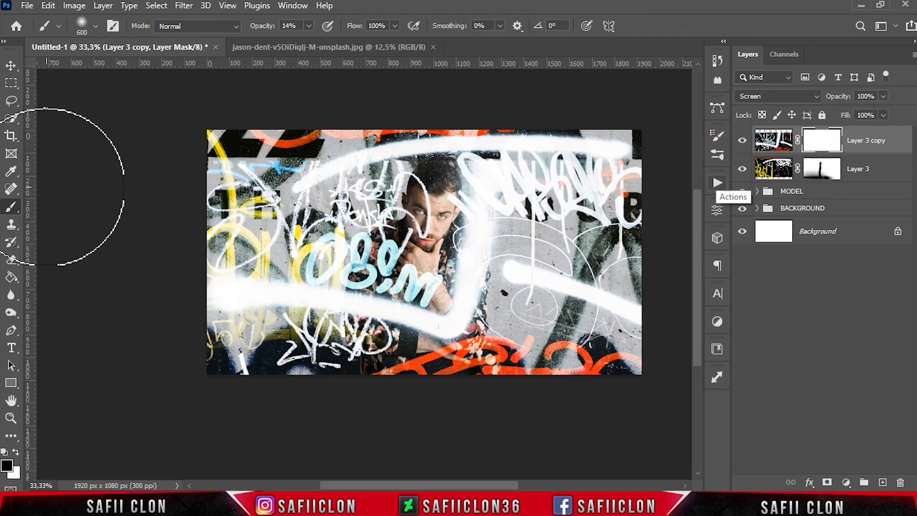
{"action": "right_click", "coordinate": [11, 206]}
{"action": "left_click", "coordinate": [58, 208]}
{"action": "left_click", "coordinate": [91, 29]}
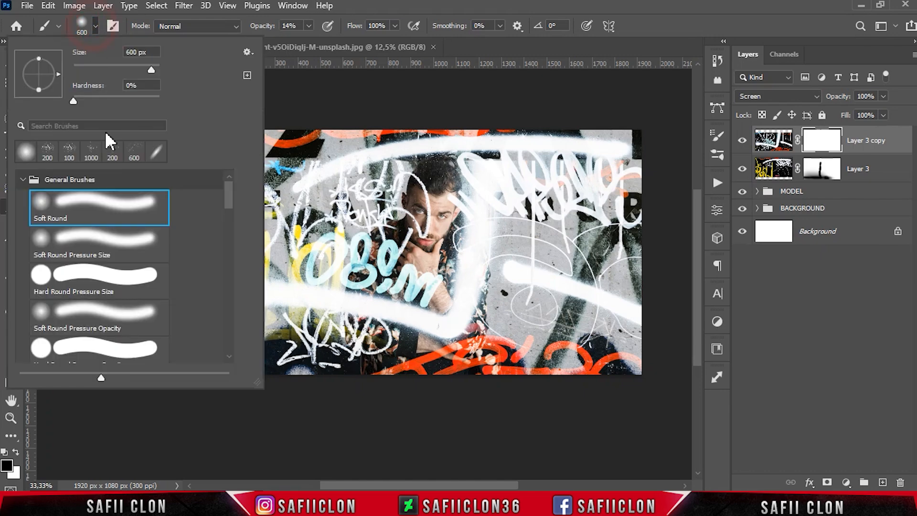
{"action": "left_click", "coordinate": [95, 27]}
{"action": "left_click", "coordinate": [309, 28]}
{"action": "left_click_drag", "start_coordinate": [306, 41], "coordinate": [365, 41]}
{"action": "left_click", "coordinate": [310, 26]}
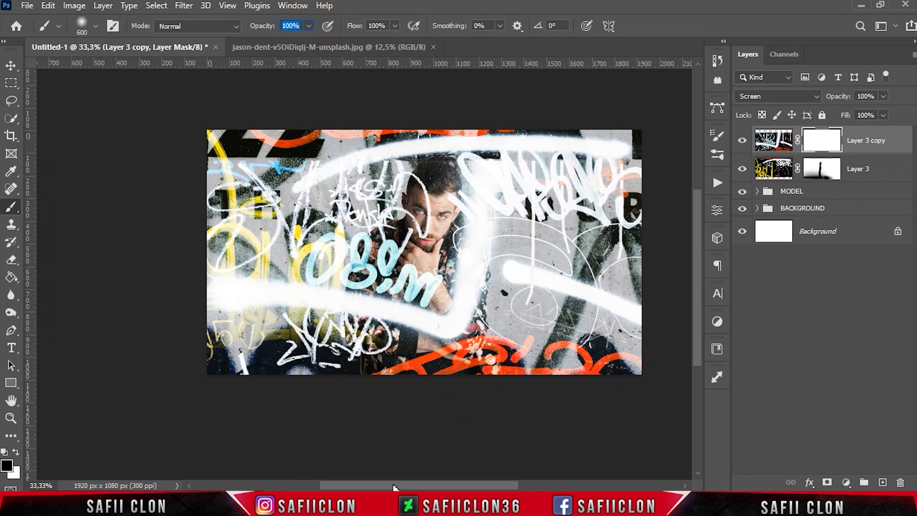
Reduce the brush size and paint black on the Layer 3 copy mask to hide the graffiti crossing the man
{"action": "scroll", "coordinate": [384, 421], "scroll_direction": "right", "scroll_amount": 3}
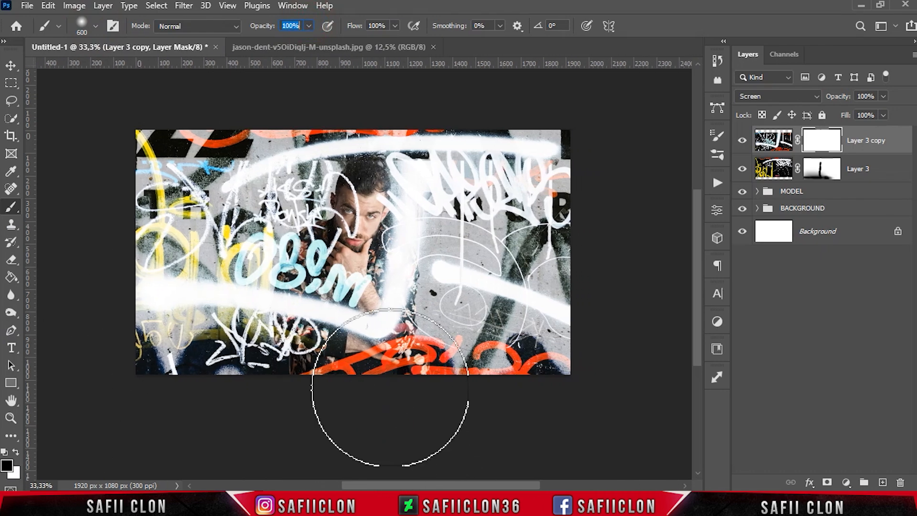
{"action": "scroll", "coordinate": [390, 387], "scroll_direction": "up", "scroll_amount": 1}
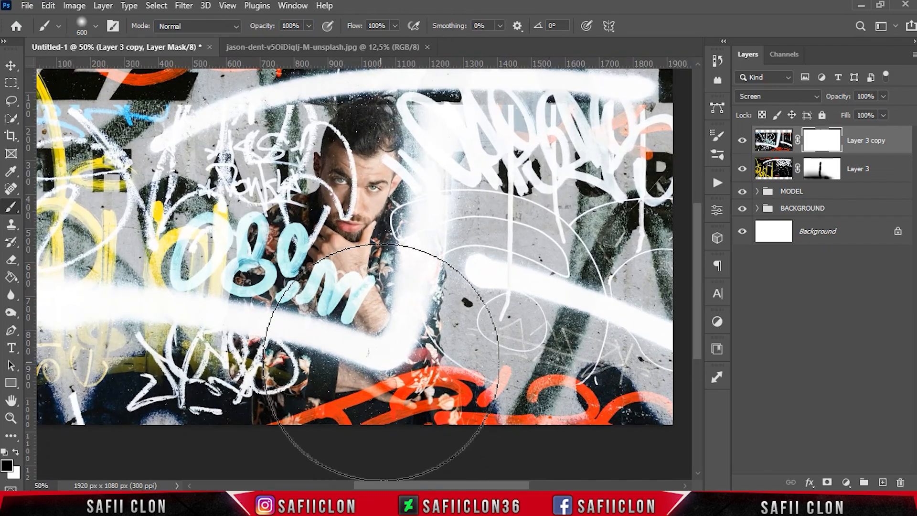
{"action": "scroll", "coordinate": [375, 380], "scroll_direction": "up", "scroll_amount": 1}
{"action": "key", "text": "bracketleft"}
{"action": "key", "text": "bracketleft"}
{"action": "key", "text": "bracketleft"}
{"action": "mouse_move", "coordinate": [312, 164]}
{"action": "left_mouse_down"}
{"action": "mouse_move", "coordinate": [466, 163]}
{"action": "mouse_move", "coordinate": [654, 142]}
{"action": "left_mouse_up"}
{"action": "scroll", "coordinate": [449, 196], "scroll_direction": "left", "scroll_amount": 5}
{"action": "left_click_drag", "start_coordinate": [335, 136], "coordinate": [95, 123]}
Set the brush to 200 px and mask out the remaining graffiti over the man's torso and the wall beside him
{"action": "key", "text": "bracketleft"}
{"action": "key", "text": "bracketleft"}
{"action": "key", "text": "bracketleft"}
{"action": "scroll", "coordinate": [478, 191], "scroll_direction": "down", "scroll_amount": 3}
{"action": "key", "text": "bracketright"}
{"action": "key", "text": "bracketright"}
{"action": "mouse_move", "coordinate": [509, 187]}
{"action": "left_mouse_down"}
{"action": "mouse_move", "coordinate": [545, 203]}
{"action": "mouse_move", "coordinate": [511, 335]}
{"action": "mouse_move", "coordinate": [530, 330]}
{"action": "mouse_move", "coordinate": [516, 347]}
{"action": "mouse_move", "coordinate": [305, 348]}
{"action": "left_mouse_up"}
{"action": "key", "text": "ctrl+z"}
{"action": "key", "text": "bracketleft"}
{"action": "mouse_move", "coordinate": [529, 338]}
{"action": "left_mouse_down"}
{"action": "mouse_move", "coordinate": [492, 347]}
{"action": "mouse_move", "coordinate": [395, 330]}
{"action": "mouse_move", "coordinate": [510, 312]}
{"action": "mouse_move", "coordinate": [342, 270]}
{"action": "mouse_move", "coordinate": [325, 313]}
{"action": "mouse_move", "coordinate": [445, 373]}
{"action": "mouse_move", "coordinate": [328, 382]}
{"action": "left_mouse_up"}
{"action": "mouse_move", "coordinate": [481, 214]}
{"action": "left_mouse_down"}
{"action": "mouse_move", "coordinate": [483, 283]}
{"action": "mouse_move", "coordinate": [338, 258]}
{"action": "mouse_move", "coordinate": [414, 231]}
{"action": "mouse_move", "coordinate": [351, 224]}
{"action": "mouse_move", "coordinate": [321, 252]}
{"action": "left_mouse_up"}
{"action": "scroll", "coordinate": [395, 298], "scroll_direction": "up", "scroll_amount": 1}
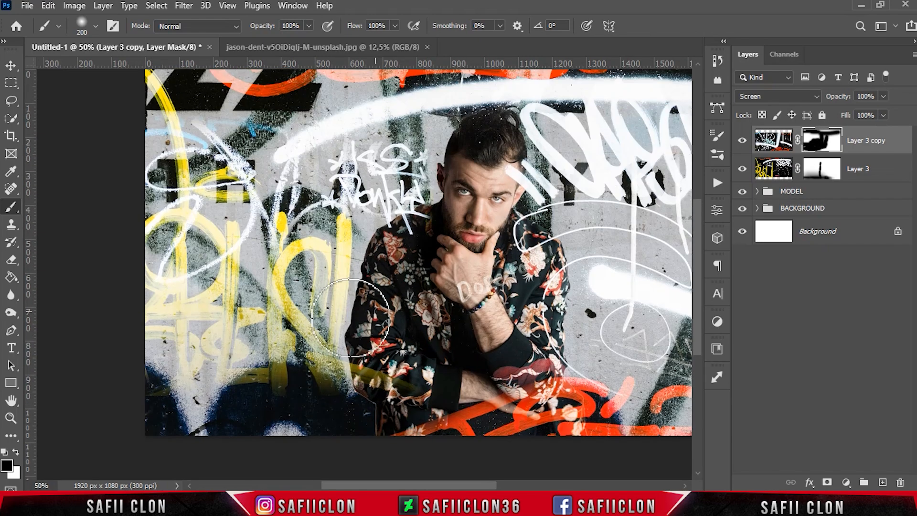
Compare the composite with Layer 3 copy hidden and shown
{"action": "scroll", "coordinate": [457, 306], "scroll_direction": "down", "scroll_amount": 1}
{"action": "scroll", "coordinate": [463, 355], "scroll_direction": "up", "scroll_amount": 1}
{"action": "left_click_drag", "start_coordinate": [483, 485], "coordinate": [489, 483]}
{"action": "scroll", "coordinate": [488, 303], "scroll_direction": "up", "scroll_amount": 1}
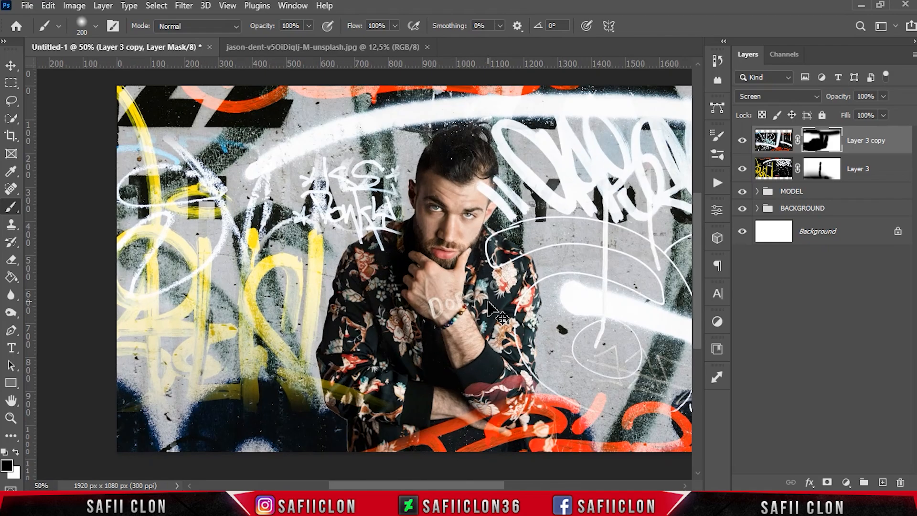
{"action": "scroll", "coordinate": [491, 308], "scroll_direction": "down", "scroll_amount": 1}
{"action": "left_click", "coordinate": [743, 141]}
{"action": "left_click", "coordinate": [743, 140]}
{"action": "left_click", "coordinate": [743, 141]}
{"action": "left_click", "coordinate": [744, 141]}
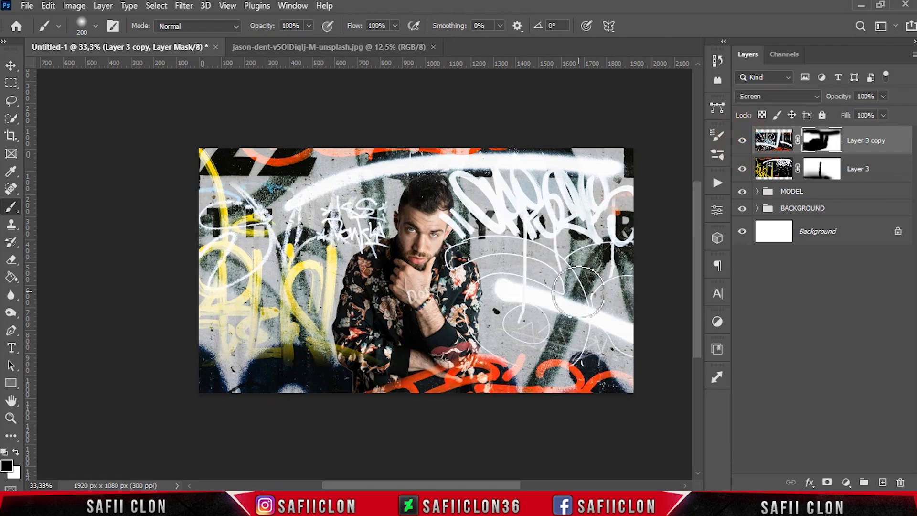
Open the portrait-format sticker and graffiti photo from the Graffiti PE folder and place it in Untitled-1 directly above the MODEL group
{"action": "left_click", "coordinate": [27, 5]}
{"action": "left_click", "coordinate": [45, 32]}
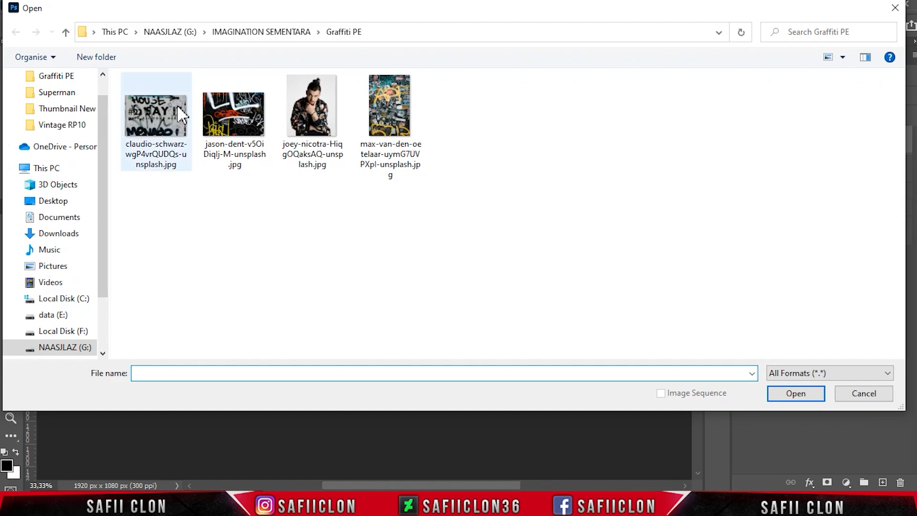
{"action": "left_click", "coordinate": [389, 141]}
{"action": "left_click", "coordinate": [795, 393]}
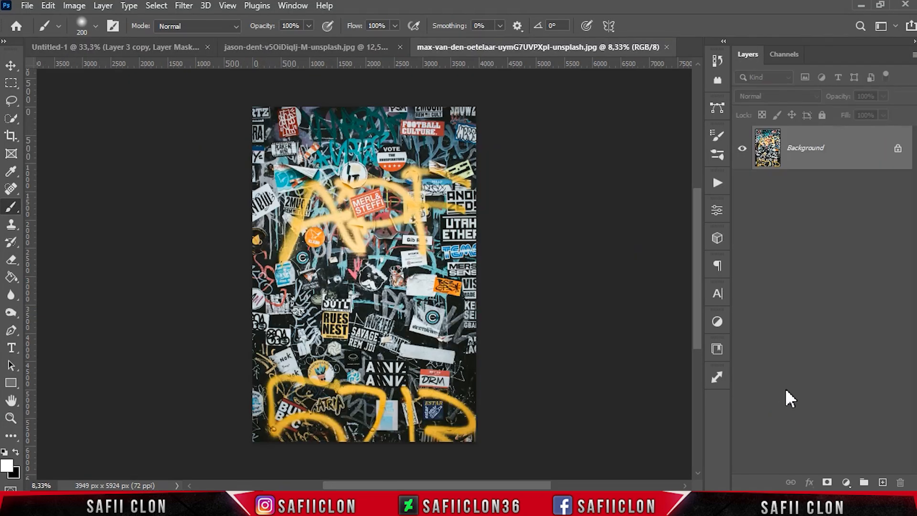
{"action": "left_click_drag", "start_coordinate": [851, 157], "coordinate": [268, 167]}
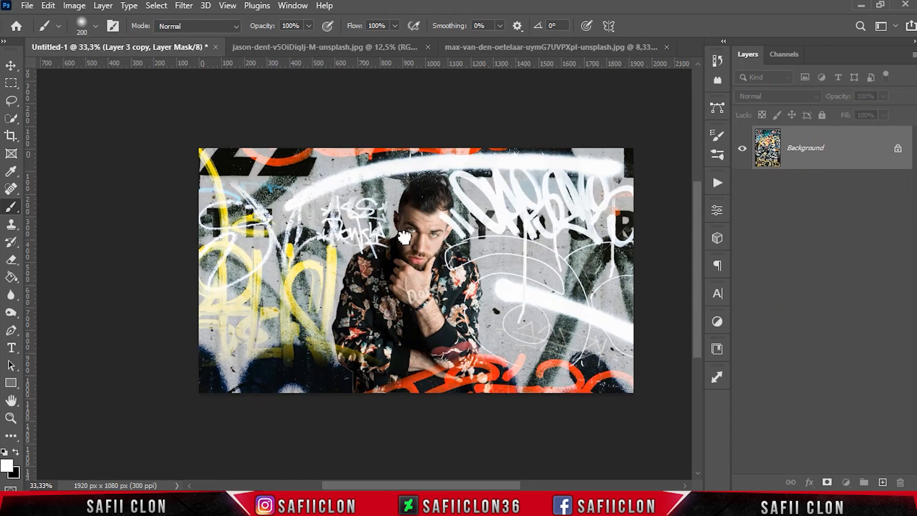
{"action": "left_click_drag", "start_coordinate": [847, 150], "coordinate": [850, 210]}
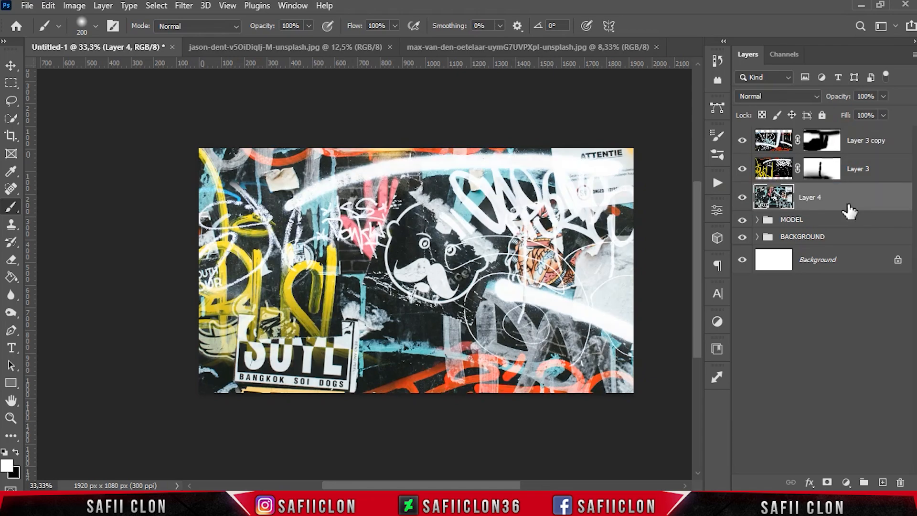
Set Layer 4 to Hard Light and split its Blend If Underlying Layer black slider to 0 / 113
{"action": "left_click", "coordinate": [796, 96]}
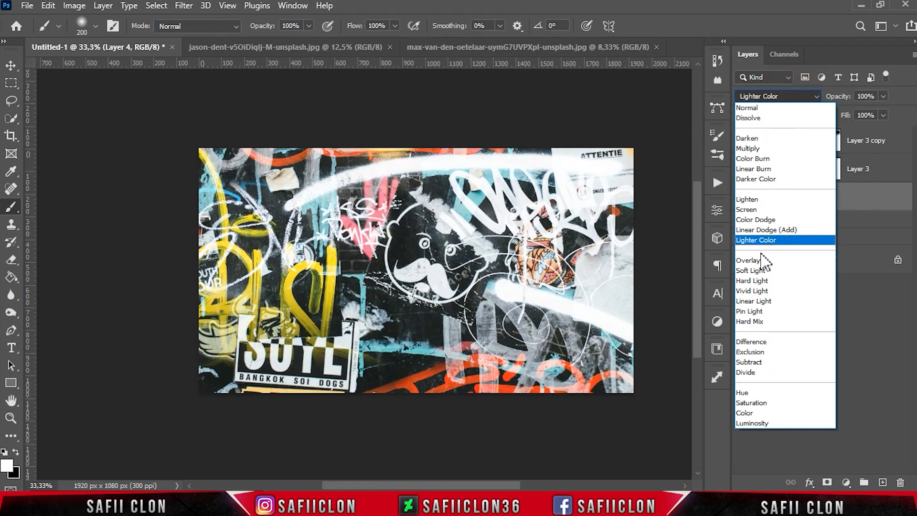
{"action": "left_click", "coordinate": [761, 283]}
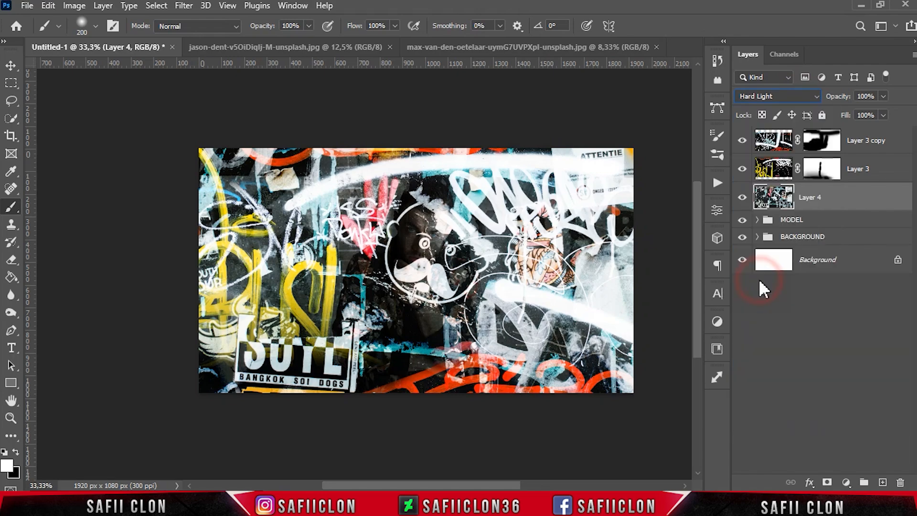
{"action": "right_click", "coordinate": [851, 203]}
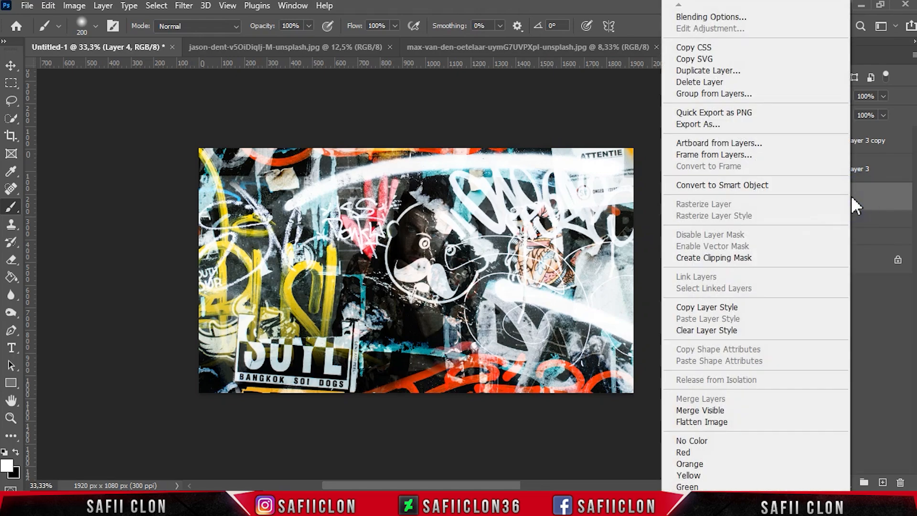
{"action": "left_click", "coordinate": [706, 26]}
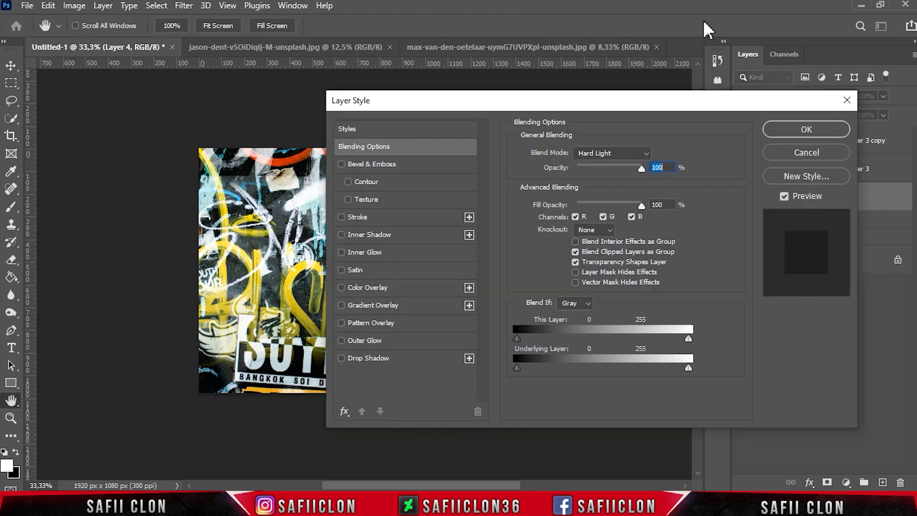
{"action": "left_click_drag", "start_coordinate": [683, 110], "coordinate": [821, 118]}
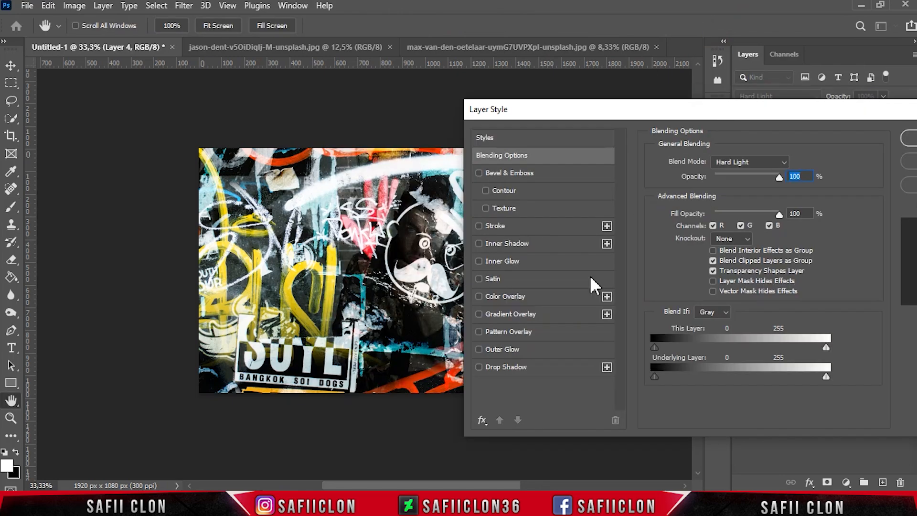
{"action": "left_click_drag", "start_coordinate": [504, 485], "coordinate": [551, 483]}
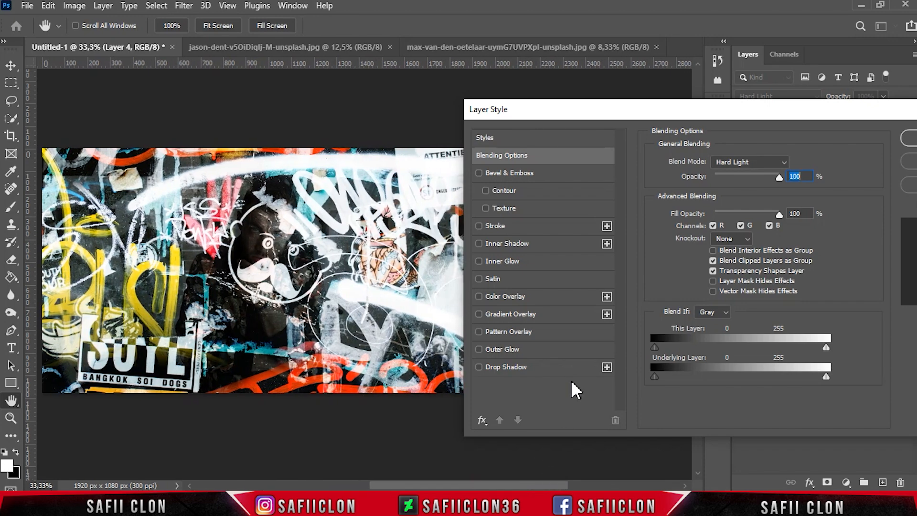
{"action": "left_click_drag", "start_coordinate": [597, 120], "coordinate": [618, 128]}
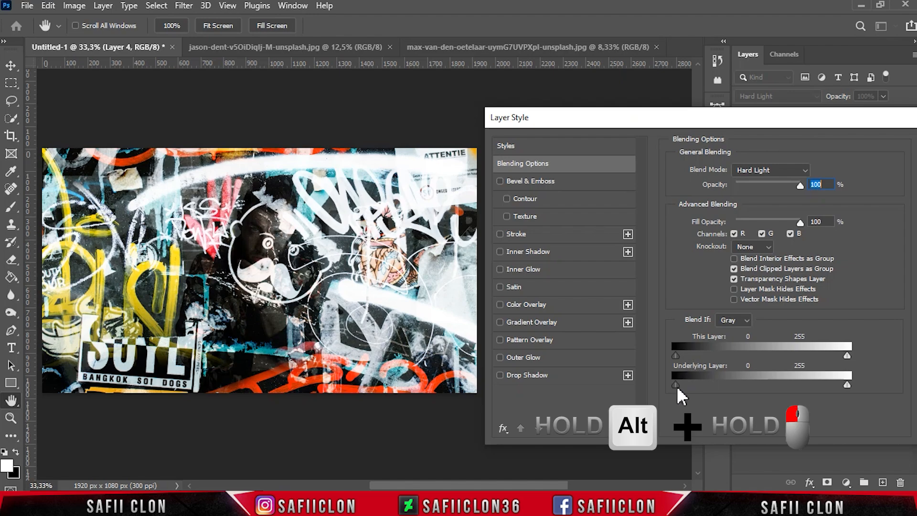
{"action": "left_click_drag", "start_coordinate": [680, 384], "coordinate": [754, 386]}
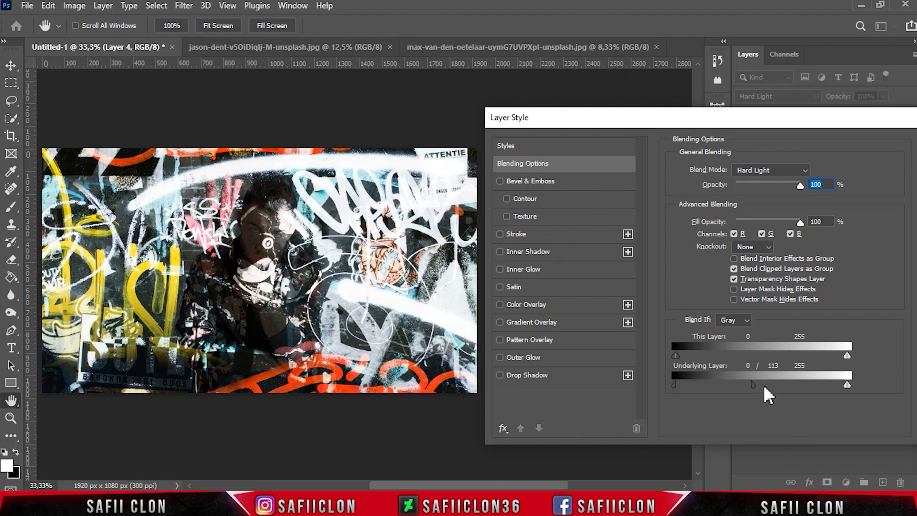
{"action": "left_click_drag", "start_coordinate": [823, 122], "coordinate": [573, 126]}
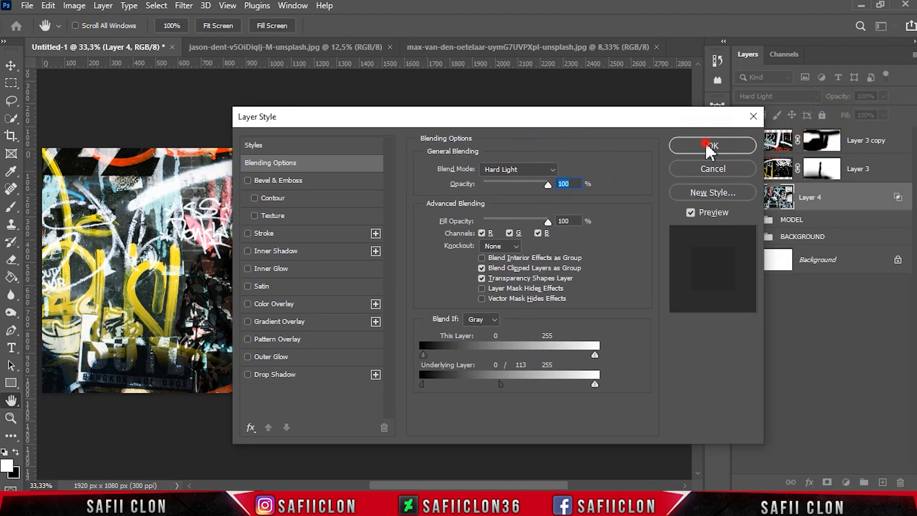
{"action": "left_click", "coordinate": [707, 147]}
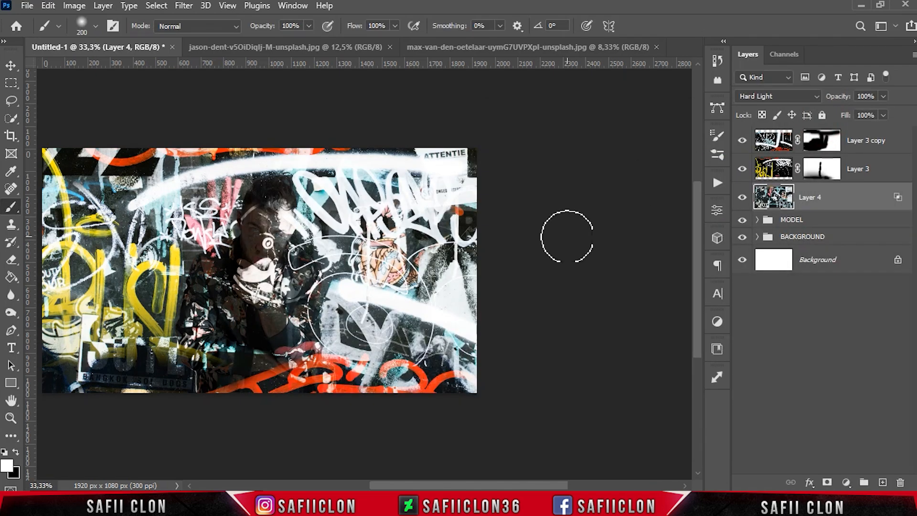
Scale Layer 4 to 65.56%, rotate it 0.78°, place it at about X 1201 px, Y 192 px, and apply the transform
{"action": "scroll", "coordinate": [507, 454], "scroll_direction": "left", "scroll_amount": 5}
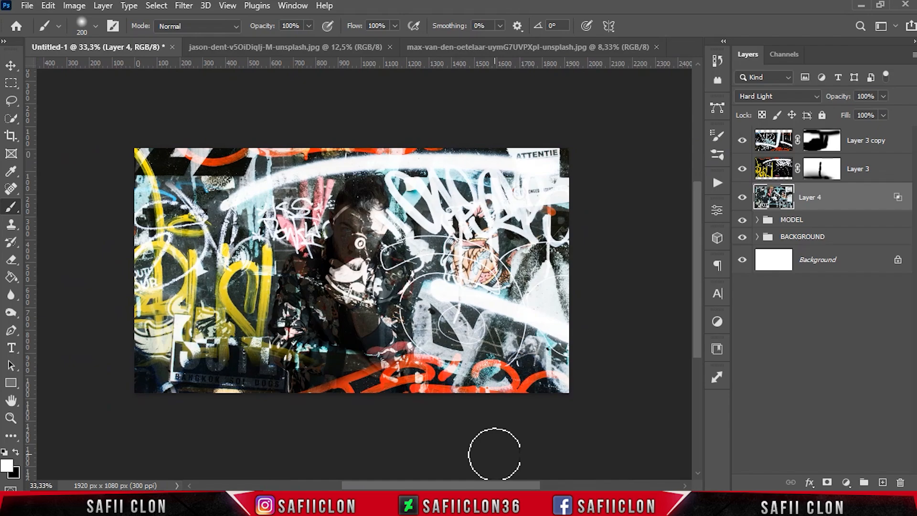
{"action": "key", "text": "ctrl+t"}
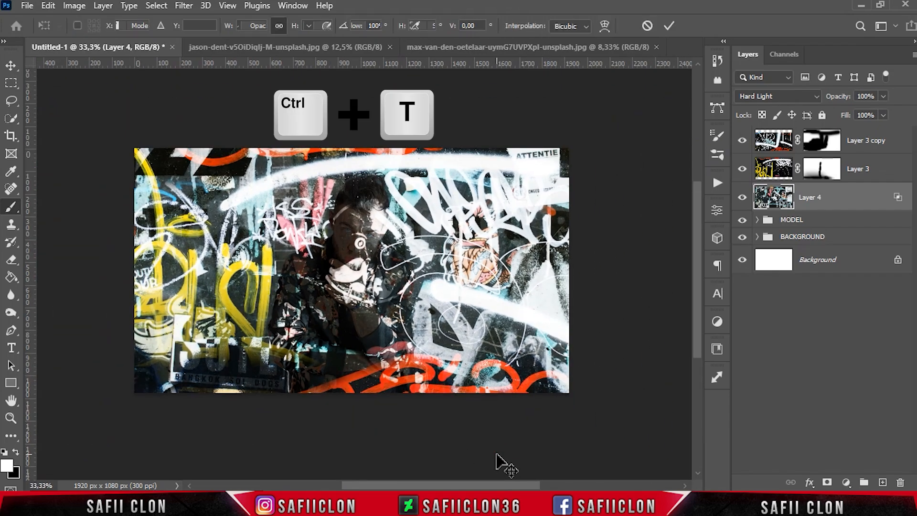
{"action": "key", "text": "ctrl+minus"}
{"action": "left_click_drag", "start_coordinate": [587, 299], "coordinate": [655, 224]}
{"action": "left_click_drag", "start_coordinate": [90, 160], "coordinate": [236, 160]}
{"action": "left_click_drag", "start_coordinate": [492, 237], "coordinate": [448, 257]}
{"action": "left_click_drag", "start_coordinate": [480, 216], "coordinate": [467, 233]}
{"action": "left_click_drag", "start_coordinate": [549, 195], "coordinate": [583, 196]}
{"action": "mouse_move", "coordinate": [430, 316]}
{"action": "left_mouse_down"}
{"action": "mouse_move", "coordinate": [451, 306]}
{"action": "mouse_move", "coordinate": [442, 314]}
{"action": "left_mouse_up"}
{"action": "left_click_drag", "start_coordinate": [609, 357], "coordinate": [606, 362]}
{"action": "left_click_drag", "start_coordinate": [468, 319], "coordinate": [491, 313]}
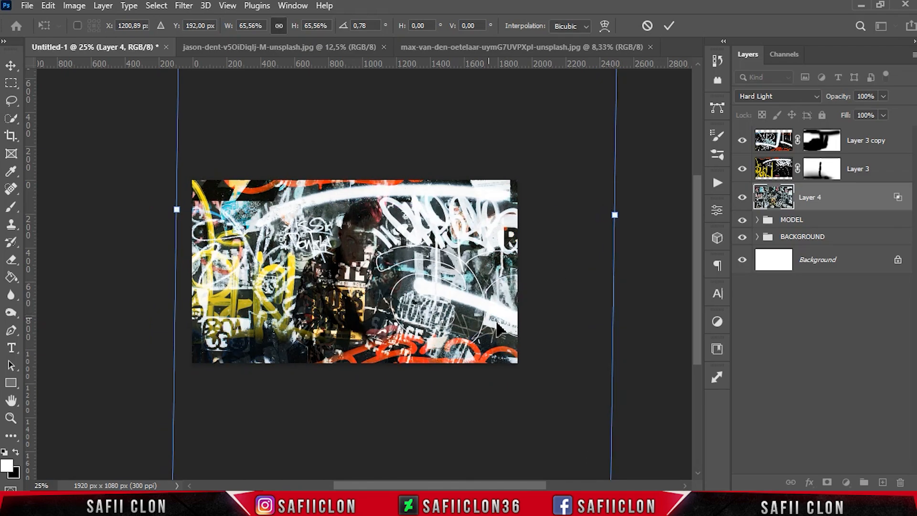
{"action": "key", "text": "ctrl+plus"}
{"action": "key", "text": "ctrl+plus"}
{"action": "key", "text": "ctrl+minus"}
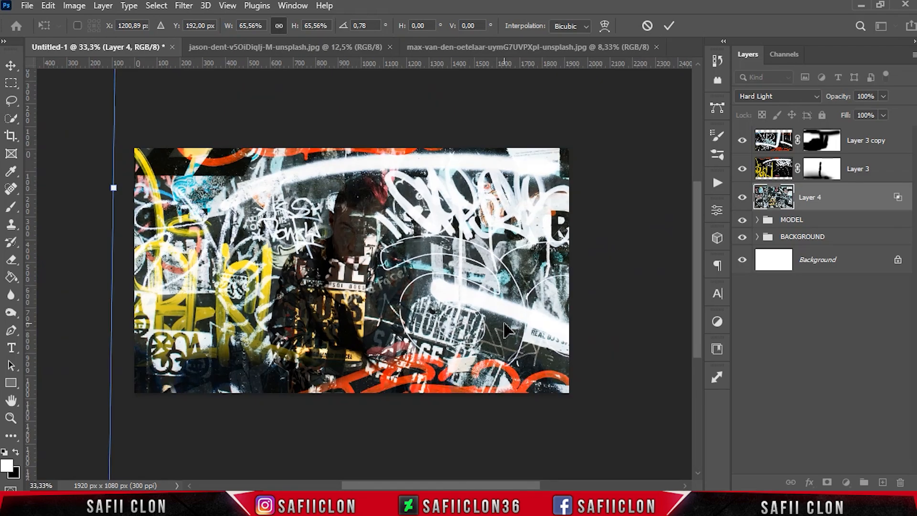
{"action": "left_click", "coordinate": [669, 26]}
{"action": "left_click", "coordinate": [741, 197]}
{"action": "left_click", "coordinate": [742, 197]}
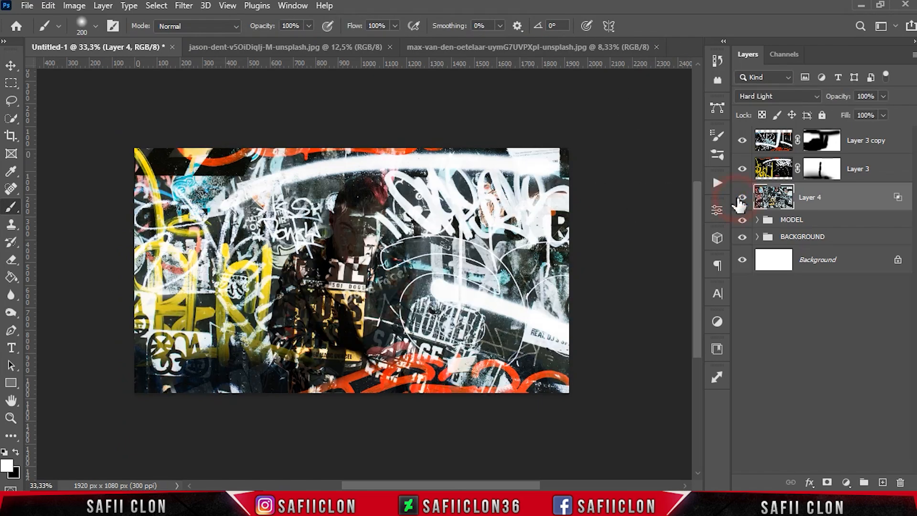
Add a mask to Layer 4 from Layer 2's mask selection and invert it to keep the graffiti off the man
{"action": "left_click", "coordinate": [758, 220]}
{"action": "left_click", "coordinate": [842, 244], "text": "ctrl"}
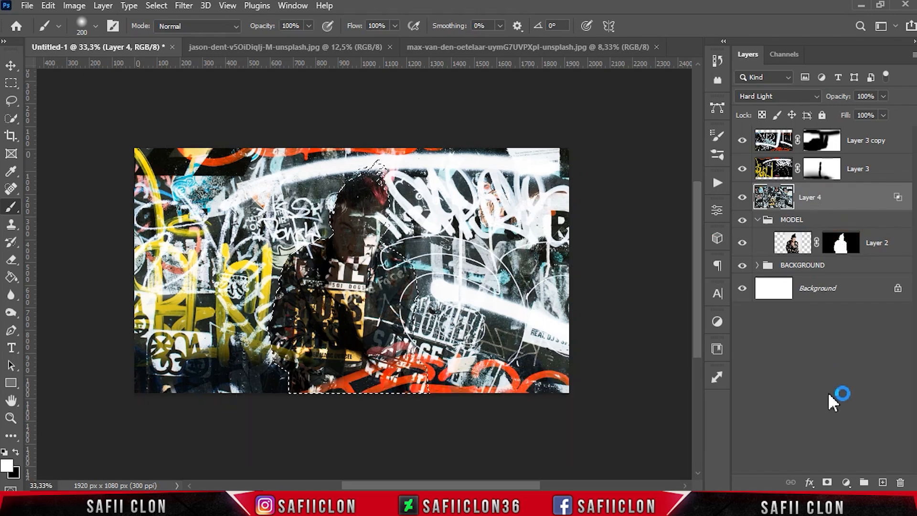
{"action": "left_click", "coordinate": [827, 483]}
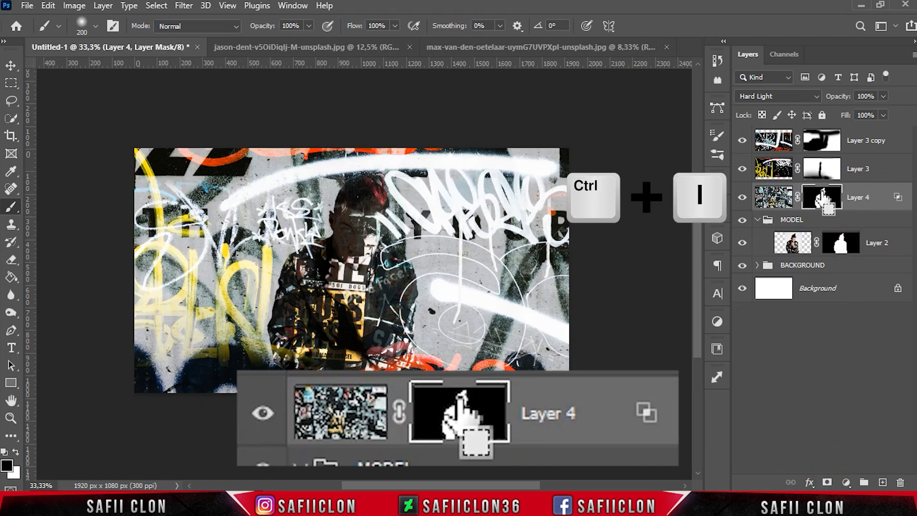
{"action": "key", "text": "ctrl+i"}
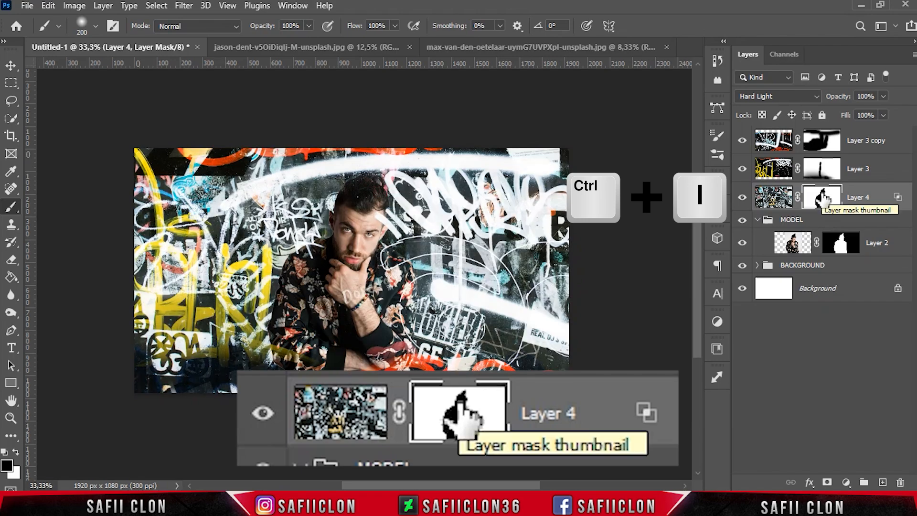
Group Layer 4, Layer 3 and Layer 3 copy as GRAFFITI in Pass Through mode, and compare the image with the group hidden and shown
{"action": "left_click", "coordinate": [882, 198]}
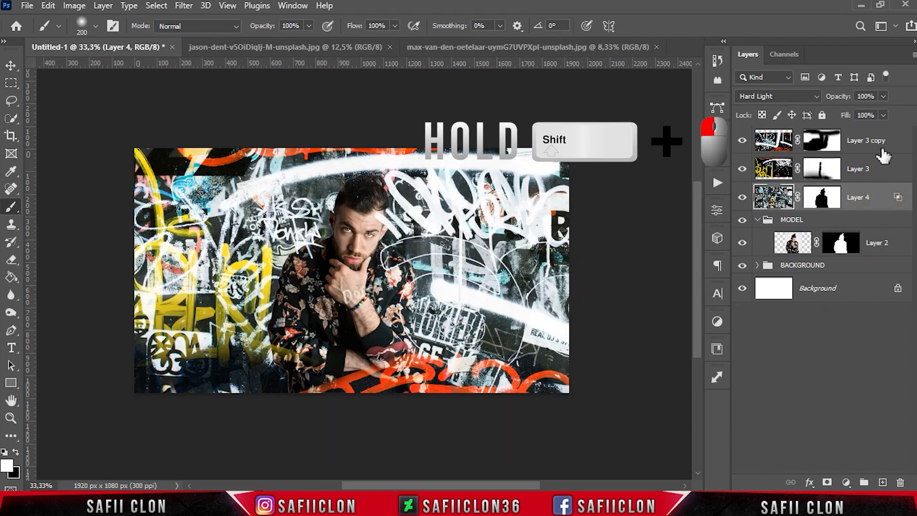
{"action": "left_click", "coordinate": [881, 140], "text": "shift"}
{"action": "right_click", "coordinate": [881, 138]}
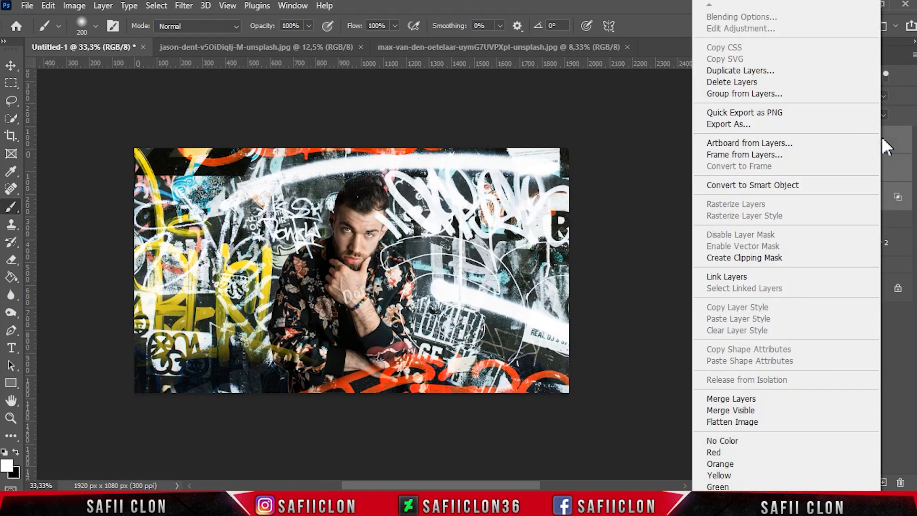
{"action": "left_click", "coordinate": [748, 95]}
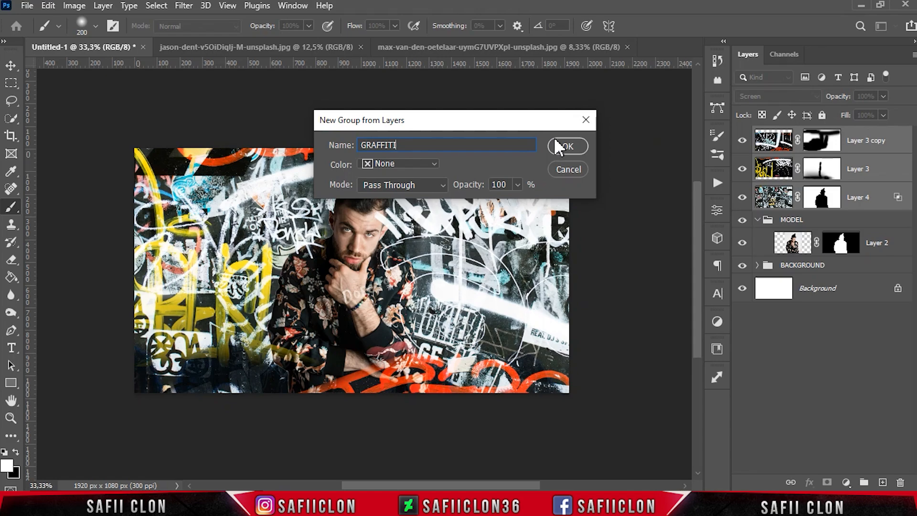
{"action": "left_click", "coordinate": [565, 145]}
{"action": "left_click", "coordinate": [743, 135]}
{"action": "left_click", "coordinate": [743, 135]}
{"action": "left_click", "coordinate": [743, 135]}
{"action": "left_click", "coordinate": [742, 135]}
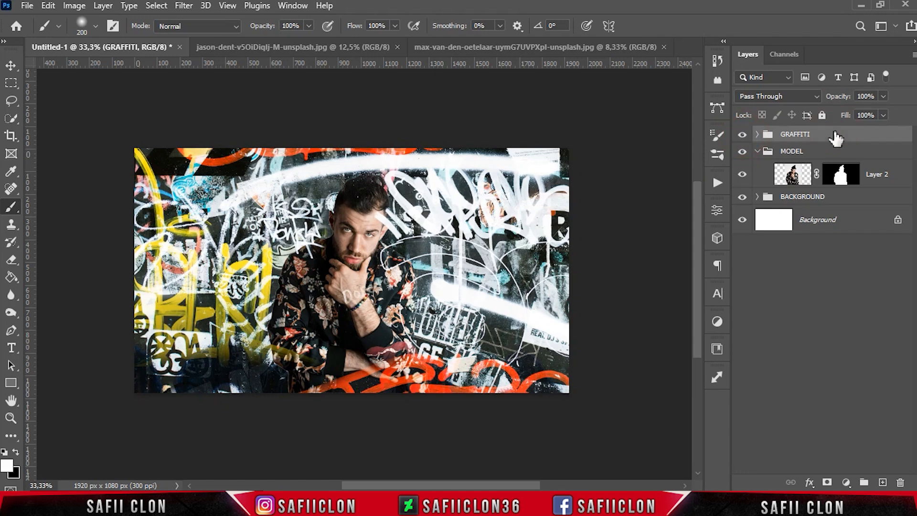
Add a Black & White adjustment layer above the GRAFFITI group and clip it to the group
{"action": "left_click", "coordinate": [845, 483]}
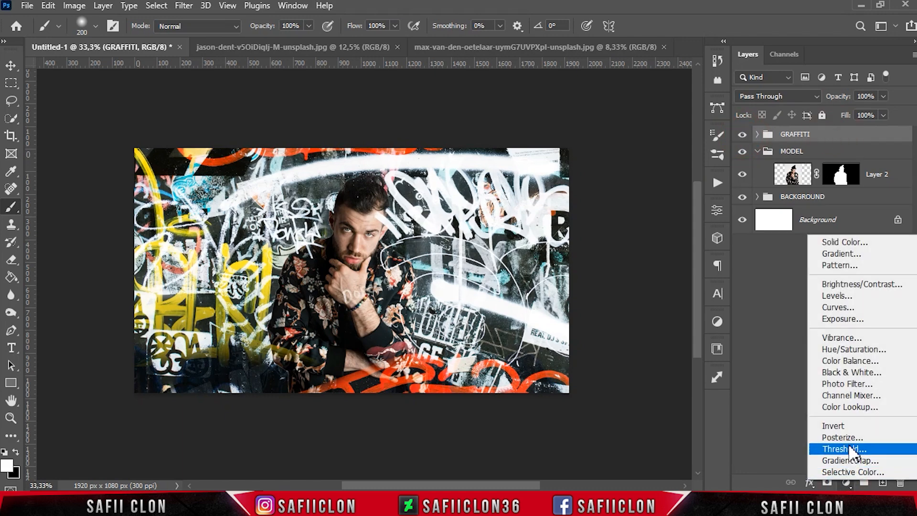
{"action": "left_click", "coordinate": [867, 373]}
{"action": "left_click", "coordinate": [601, 472]}
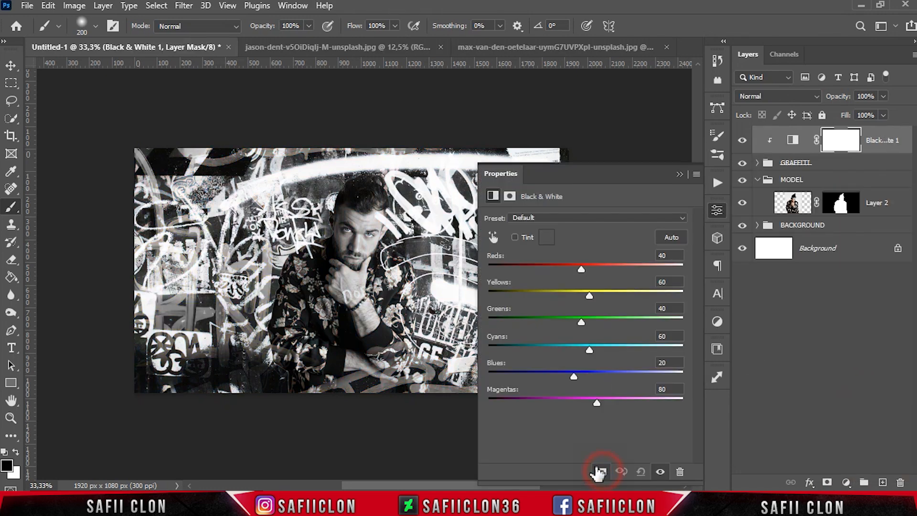
Set the Black & White adjustment to Reds 85, Greens 62, Cyans 73 and Blues about -6, and compare the image with and without it
{"action": "left_click_drag", "start_coordinate": [459, 486], "coordinate": [485, 486]}
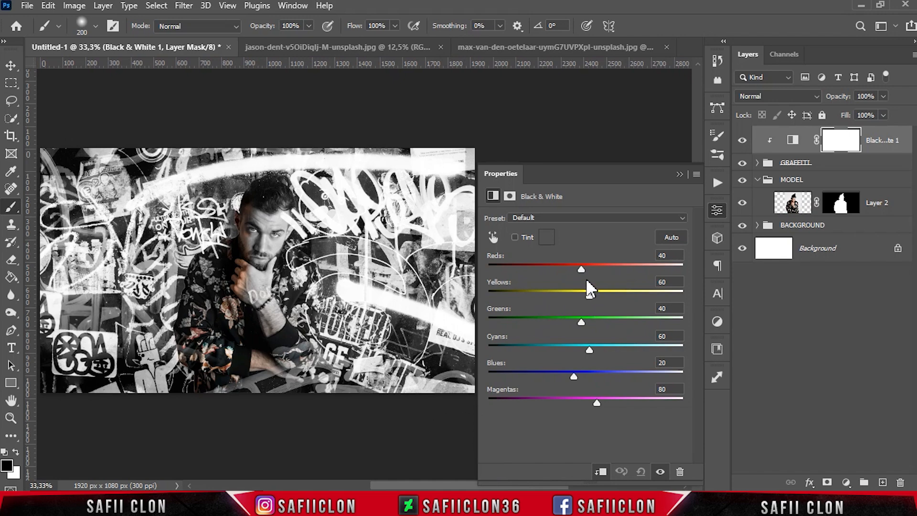
{"action": "left_click_drag", "start_coordinate": [580, 266], "coordinate": [599, 269]}
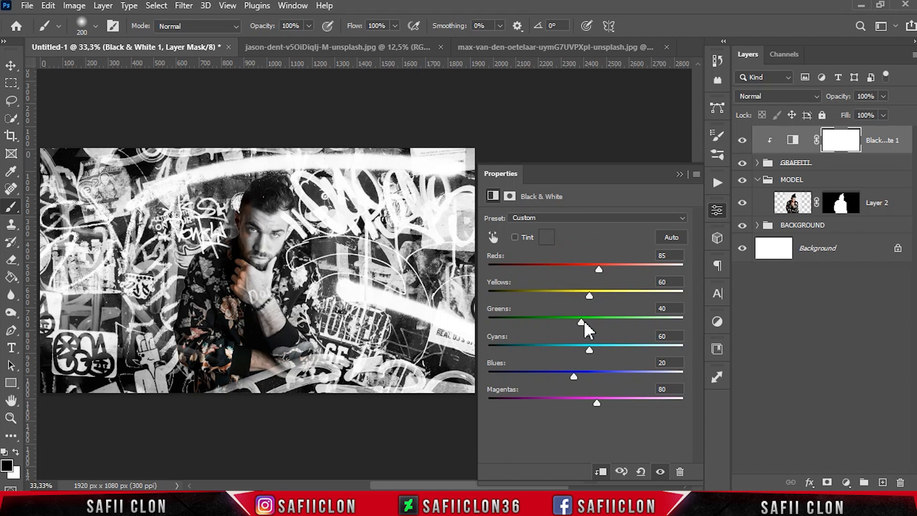
{"action": "left_click_drag", "start_coordinate": [580, 321], "coordinate": [588, 321]}
{"action": "left_click_drag", "start_coordinate": [590, 349], "coordinate": [594, 349]}
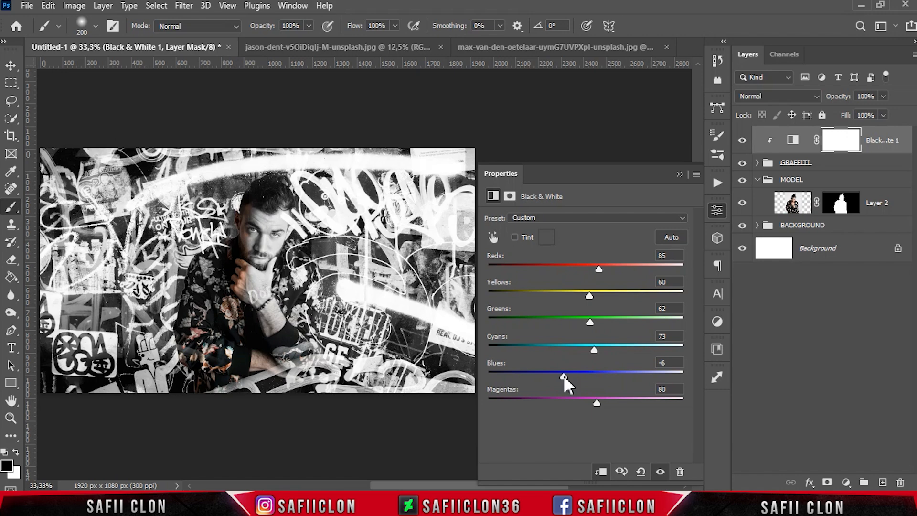
{"action": "mouse_move", "coordinate": [564, 376]}
{"action": "left_mouse_down"}
{"action": "mouse_move", "coordinate": [615, 376]}
{"action": "mouse_move", "coordinate": [563, 376]}
{"action": "left_mouse_up"}
{"action": "left_click", "coordinate": [679, 175]}
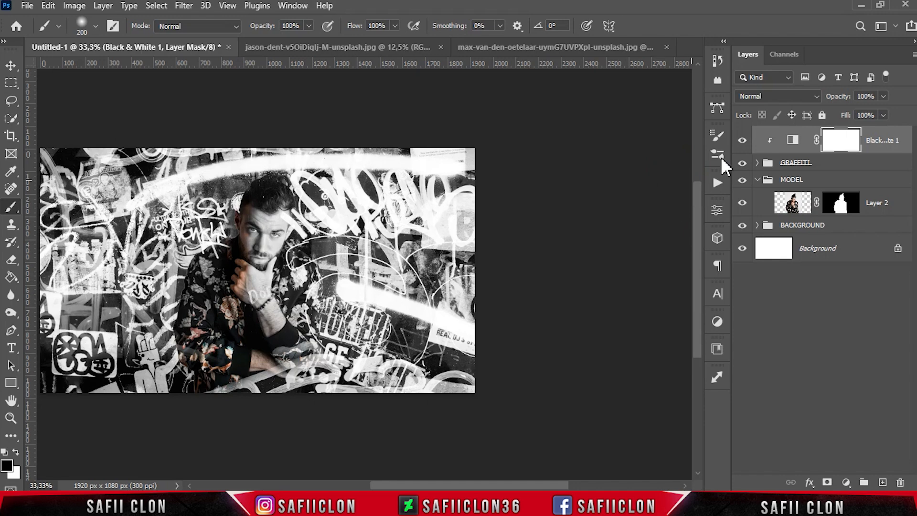
{"action": "left_click", "coordinate": [742, 140]}
{"action": "left_click", "coordinate": [743, 141]}
{"action": "left_click", "coordinate": [742, 141]}
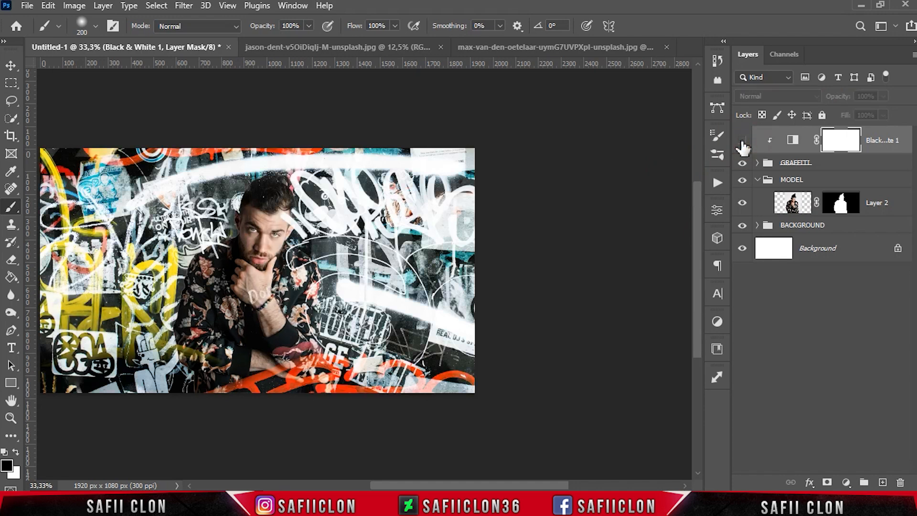
{"action": "left_click", "coordinate": [742, 140]}
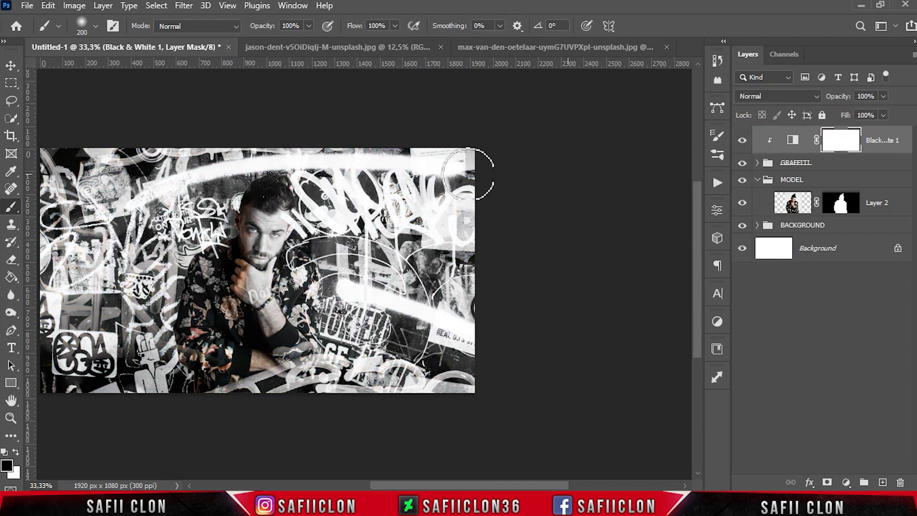
Set up a Soft Round brush with size 259 px, hardness 0% and opacity 21%
{"action": "right_click", "coordinate": [13, 207]}
{"action": "left_click", "coordinate": [46, 206]}
{"action": "left_click", "coordinate": [96, 27]}
{"action": "left_click", "coordinate": [114, 203]}
{"action": "left_click_drag", "start_coordinate": [140, 71], "coordinate": [142, 71]}
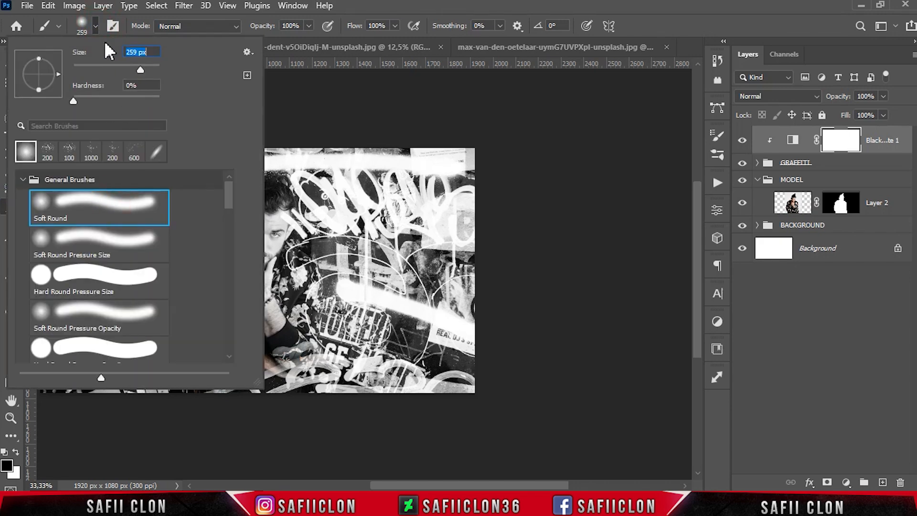
{"action": "left_click", "coordinate": [96, 27]}
{"action": "left_click", "coordinate": [310, 28]}
{"action": "left_click_drag", "start_coordinate": [312, 42], "coordinate": [290, 44]}
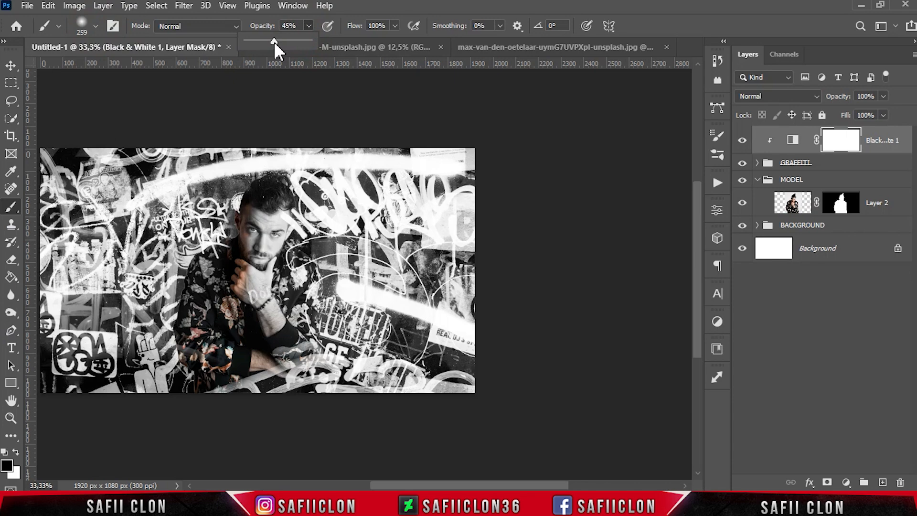
{"action": "left_click", "coordinate": [309, 26]}
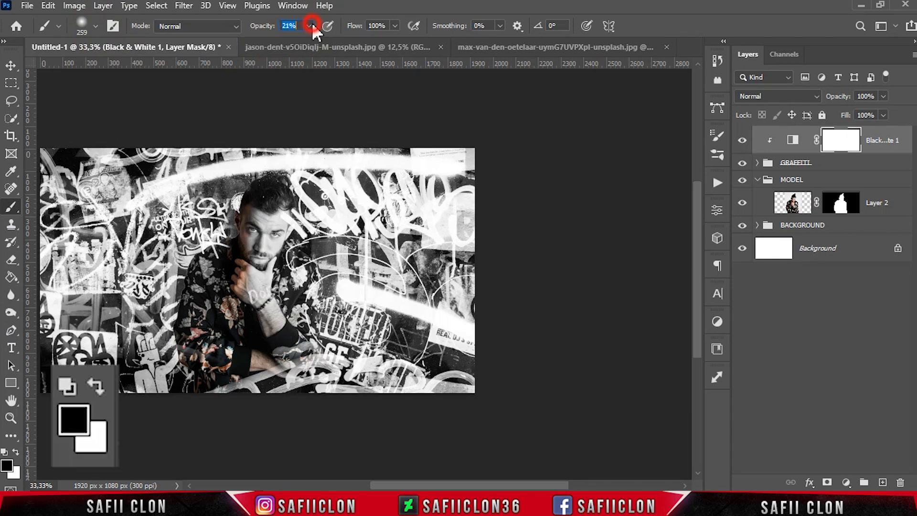
Paint black on the Black & White layer's mask over the man's face with smaller brushes to restore the skin colour
{"action": "left_click_drag", "start_coordinate": [464, 485], "coordinate": [432, 485]}
{"action": "key", "text": "ctrl+plus"}
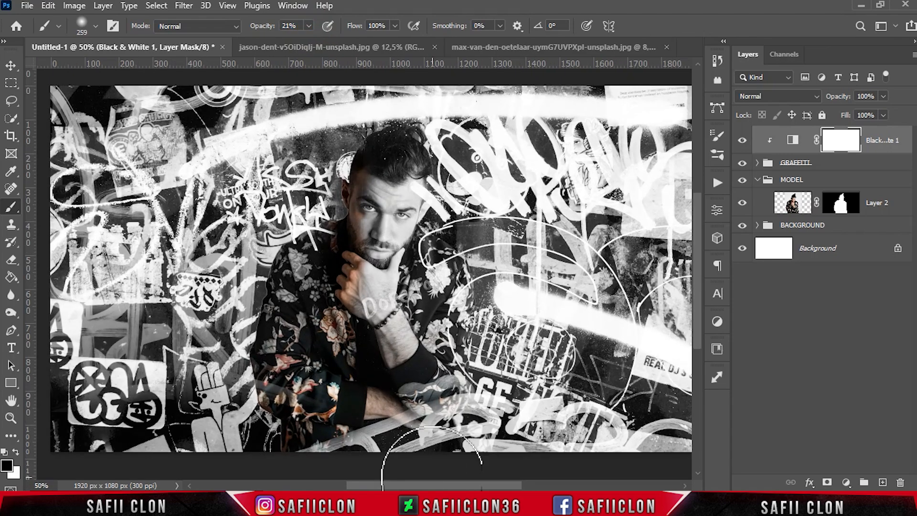
{"action": "key", "text": "bracketleft"}
{"action": "key", "text": "bracketleft"}
{"action": "key", "text": "bracketleft"}
{"action": "left_click_drag", "start_coordinate": [382, 186], "coordinate": [378, 224]}
{"action": "left_click_drag", "start_coordinate": [377, 198], "coordinate": [377, 242]}
{"action": "left_click_drag", "start_coordinate": [397, 180], "coordinate": [394, 191]}
{"action": "mouse_move", "coordinate": [399, 192]}
{"action": "left_mouse_down"}
{"action": "mouse_move", "coordinate": [382, 245]}
{"action": "mouse_move", "coordinate": [401, 185]}
{"action": "mouse_move", "coordinate": [388, 240]}
{"action": "mouse_move", "coordinate": [404, 196]}
{"action": "left_mouse_up"}
{"action": "left_click_drag", "start_coordinate": [375, 262], "coordinate": [367, 253]}
{"action": "key", "text": "bracketleft"}
{"action": "key", "text": "bracketleft"}
{"action": "key", "text": "bracketleft"}
{"action": "key", "text": "bracketleft"}
{"action": "key", "text": "bracketleft"}
{"action": "key", "text": "bracketleft"}
{"action": "key", "text": "bracketleft"}
{"action": "key", "text": "bracketleft"}
{"action": "key", "text": "bracketleft"}
{"action": "left_click_drag", "start_coordinate": [419, 210], "coordinate": [404, 195]}
Paint black on the Black & White mask over the man's hand, forearms and jacket with larger brushes of about 150 px
{"action": "scroll", "coordinate": [385, 222], "scroll_direction": "down", "scroll_amount": 2}
{"action": "key", "text": "bracketright"}
{"action": "key", "text": "bracketright"}
{"action": "key", "text": "bracketright"}
{"action": "key", "text": "bracketright"}
{"action": "key", "text": "bracketright"}
{"action": "key", "text": "bracketright"}
{"action": "key", "text": "bracketright"}
{"action": "key", "text": "bracketright"}
{"action": "left_click_drag", "start_coordinate": [375, 234], "coordinate": [380, 255]}
{"action": "left_click_drag", "start_coordinate": [383, 260], "coordinate": [389, 303]}
{"action": "left_click_drag", "start_coordinate": [351, 227], "coordinate": [358, 265]}
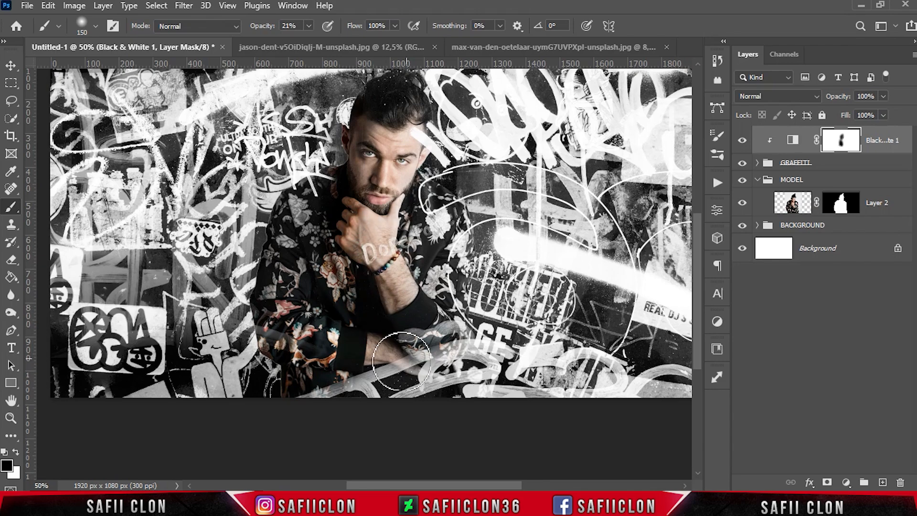
{"action": "scroll", "coordinate": [392, 329], "scroll_direction": "up", "scroll_amount": 3}
{"action": "scroll", "coordinate": [406, 339], "scroll_direction": "down", "scroll_amount": 1}
{"action": "key", "text": "bracketright"}
{"action": "mouse_move", "coordinate": [422, 318]}
{"action": "left_mouse_down"}
{"action": "mouse_move", "coordinate": [429, 292]}
{"action": "mouse_move", "coordinate": [431, 337]}
{"action": "left_mouse_up"}
{"action": "scroll", "coordinate": [416, 361], "scroll_direction": "left", "scroll_amount": 2}
{"action": "left_click_drag", "start_coordinate": [341, 329], "coordinate": [374, 350]}
Paint black on the Black & White mask over the surrounding graffiti with a 600 px brush at 6% opacity, and compare before and after
{"action": "left_click_drag", "start_coordinate": [309, 26], "coordinate": [301, 41]}
{"action": "key", "text": "bracketright"}
{"action": "key", "text": "bracketright"}
{"action": "key", "text": "bracketright"}
{"action": "key", "text": "bracketright"}
{"action": "key", "text": "bracketright"}
{"action": "key", "text": "bracketright"}
{"action": "scroll", "coordinate": [229, 194], "scroll_direction": "up", "scroll_amount": 1}
{"action": "left_click", "coordinate": [147, 141]}
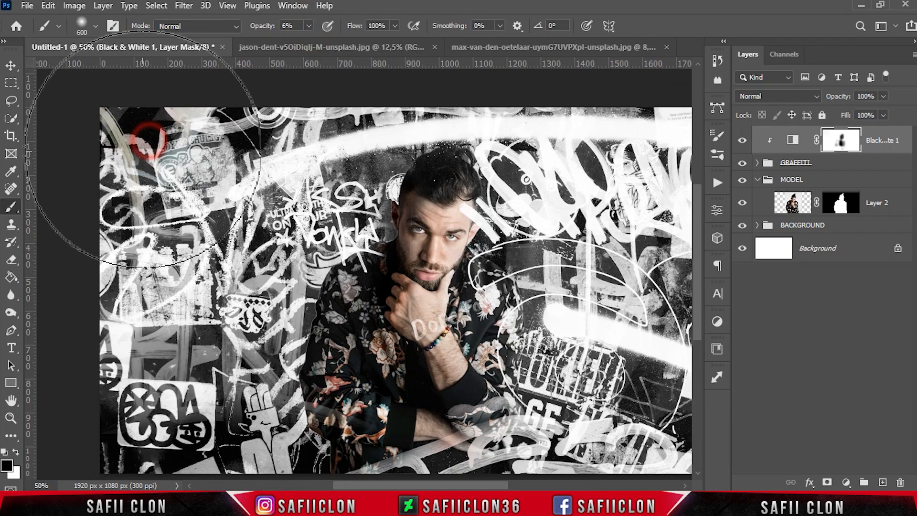
{"action": "left_click", "coordinate": [137, 142]}
{"action": "key", "text": "ctrl+minus"}
{"action": "mouse_move", "coordinate": [328, 184]}
{"action": "left_mouse_down"}
{"action": "mouse_move", "coordinate": [220, 378]}
{"action": "mouse_move", "coordinate": [620, 342]}
{"action": "mouse_move", "coordinate": [612, 231]}
{"action": "mouse_move", "coordinate": [268, 220]}
{"action": "mouse_move", "coordinate": [528, 290]}
{"action": "mouse_move", "coordinate": [603, 218]}
{"action": "mouse_move", "coordinate": [212, 212]}
{"action": "mouse_move", "coordinate": [593, 364]}
{"action": "left_mouse_up"}
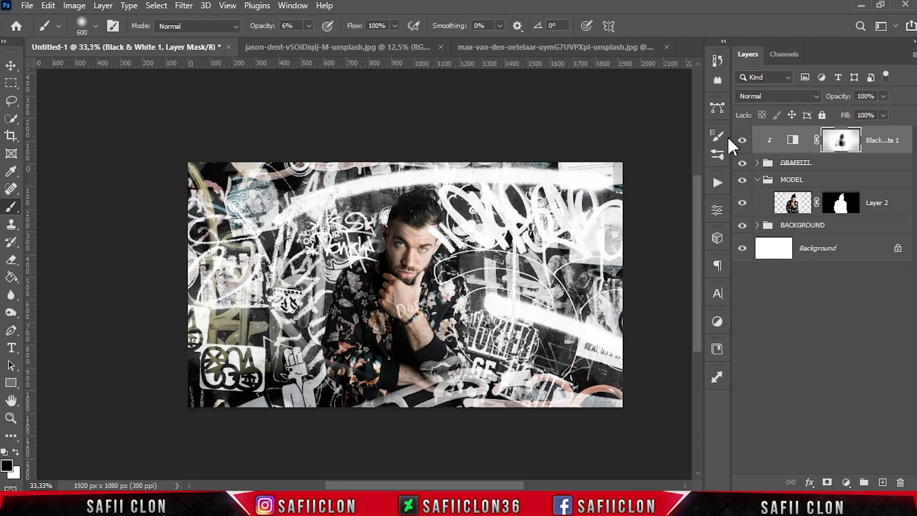
{"action": "left_click", "coordinate": [743, 140]}
{"action": "left_click", "coordinate": [742, 139]}
{"action": "left_click", "coordinate": [742, 140]}
{"action": "left_click", "coordinate": [742, 140]}
{"action": "key", "text": "ctrl+plus"}
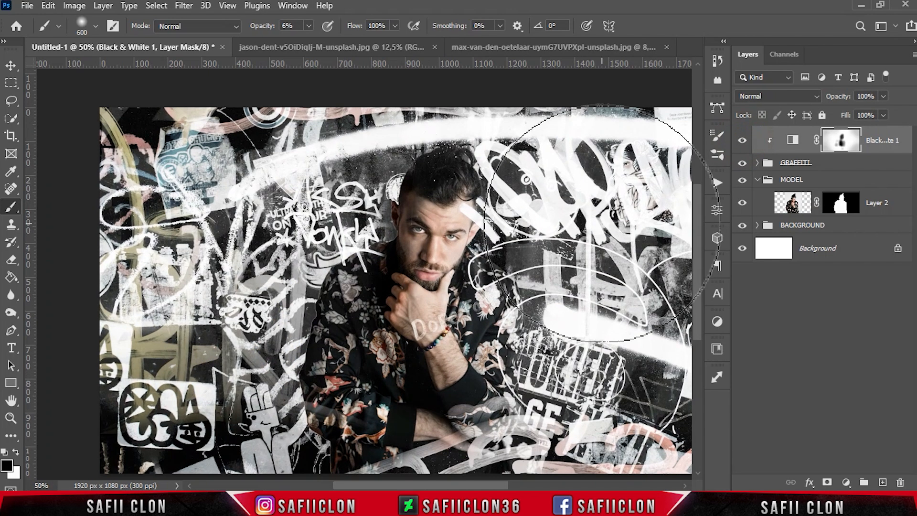
{"action": "left_click_drag", "start_coordinate": [492, 486], "coordinate": [509, 486]}
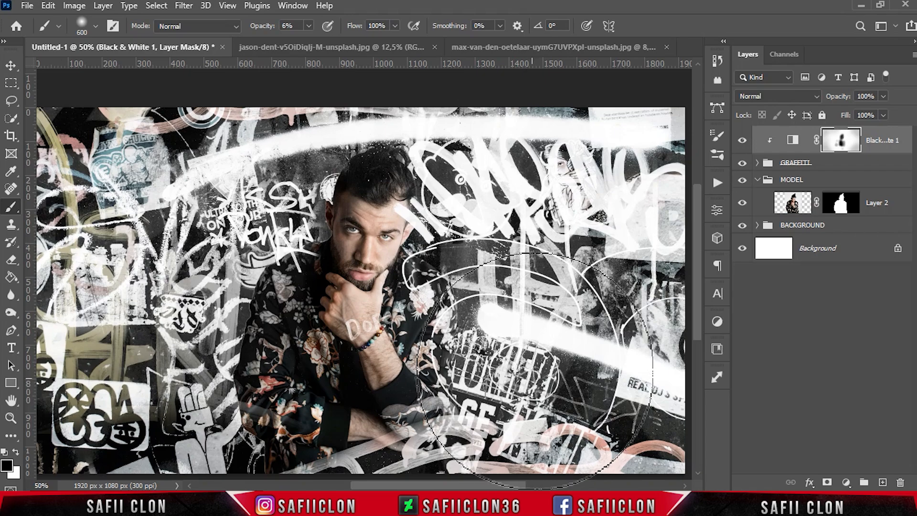
Duplicate Layer 2 in the MODEL group and convert the copy to a smart object
{"action": "left_click", "coordinate": [897, 210]}
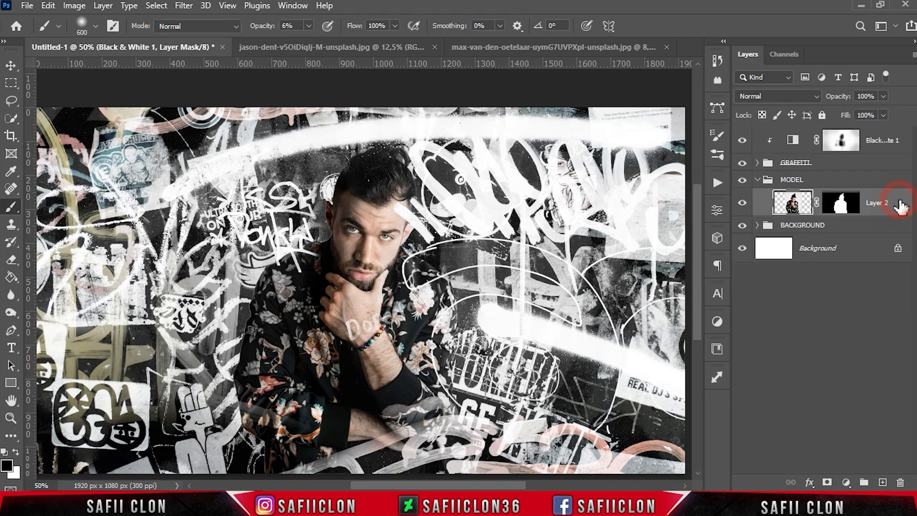
{"action": "left_click", "coordinate": [742, 203]}
{"action": "left_click", "coordinate": [744, 204]}
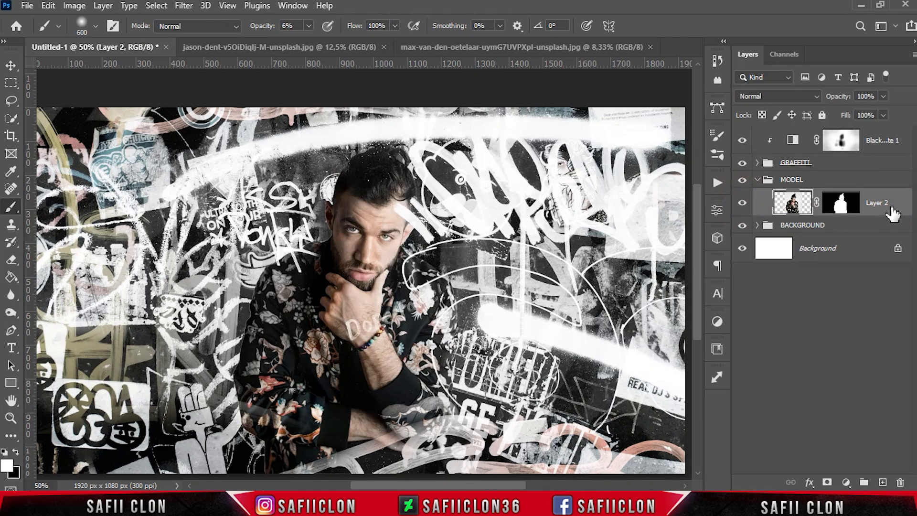
{"action": "right_click", "coordinate": [892, 208]}
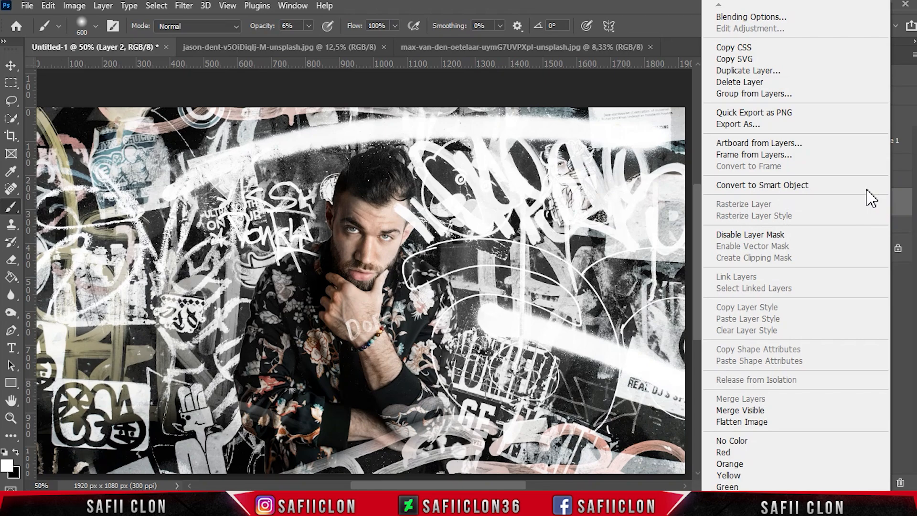
{"action": "left_click", "coordinate": [778, 72]}
{"action": "key", "text": "Return"}
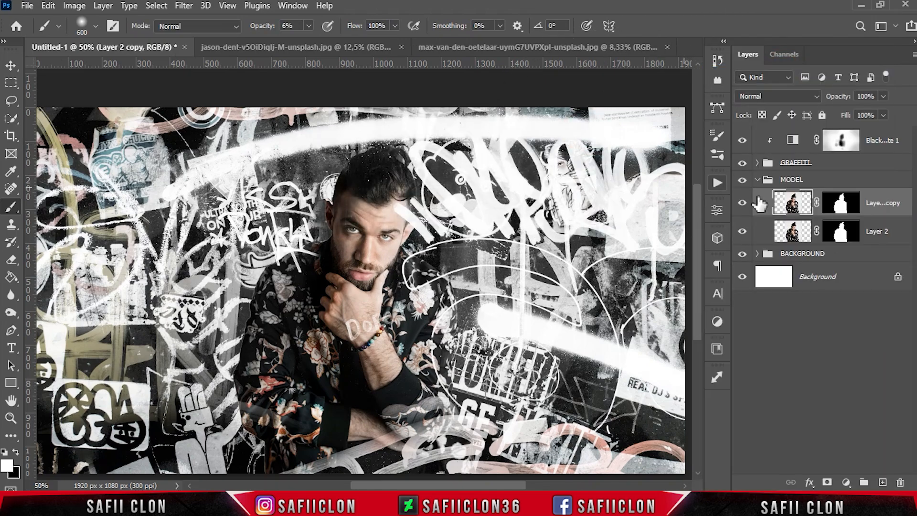
{"action": "right_click", "coordinate": [884, 200]}
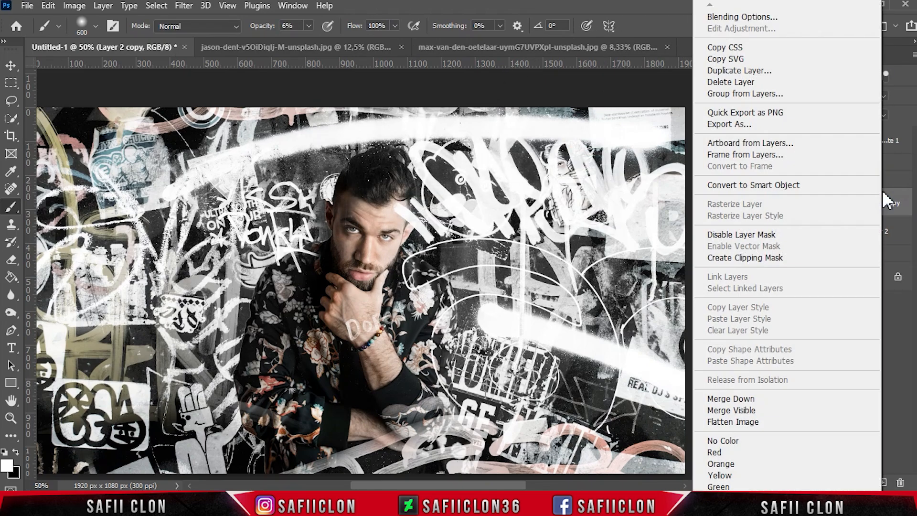
{"action": "left_click", "coordinate": [764, 183]}
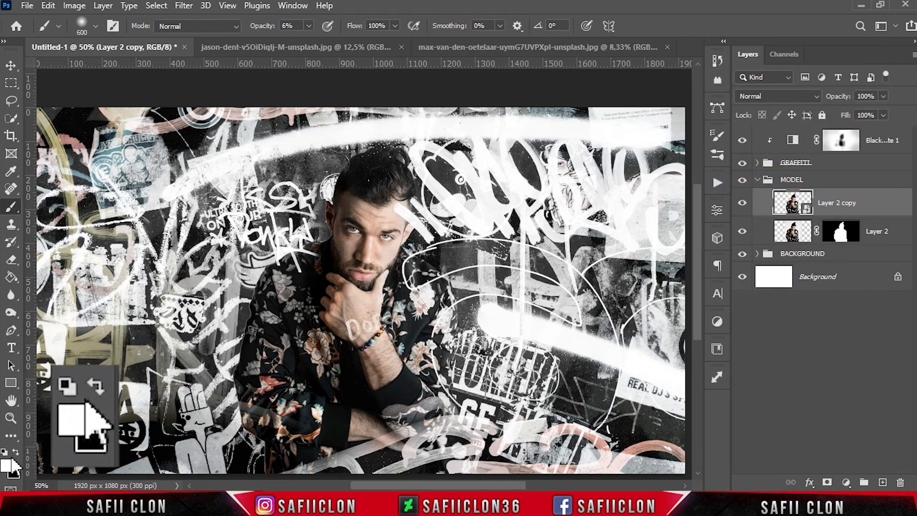
With black as foreground colour, apply the Filter Gallery's Stamp sketch effect to Layer 2 copy with Light/Dark Balance 7 and Smoothness 3
{"action": "key", "text": "x"}
{"action": "left_click", "coordinate": [184, 5]}
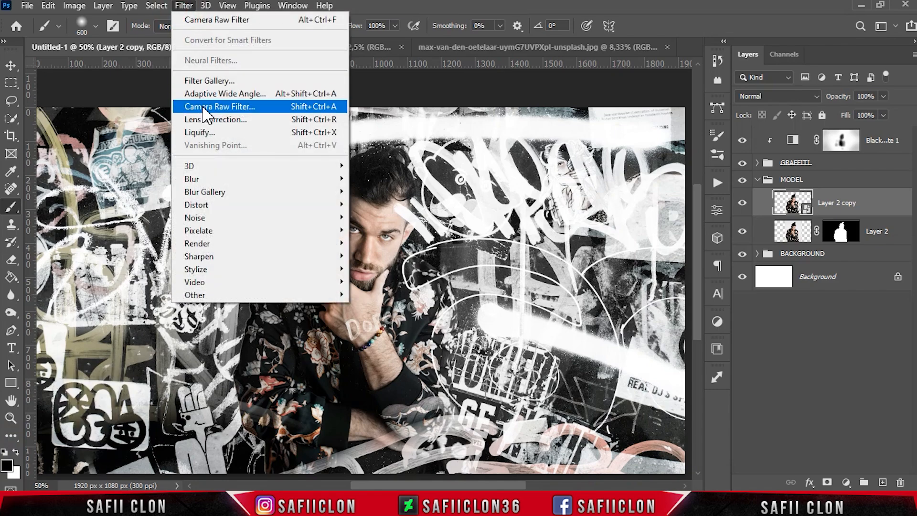
{"action": "left_click", "coordinate": [219, 81]}
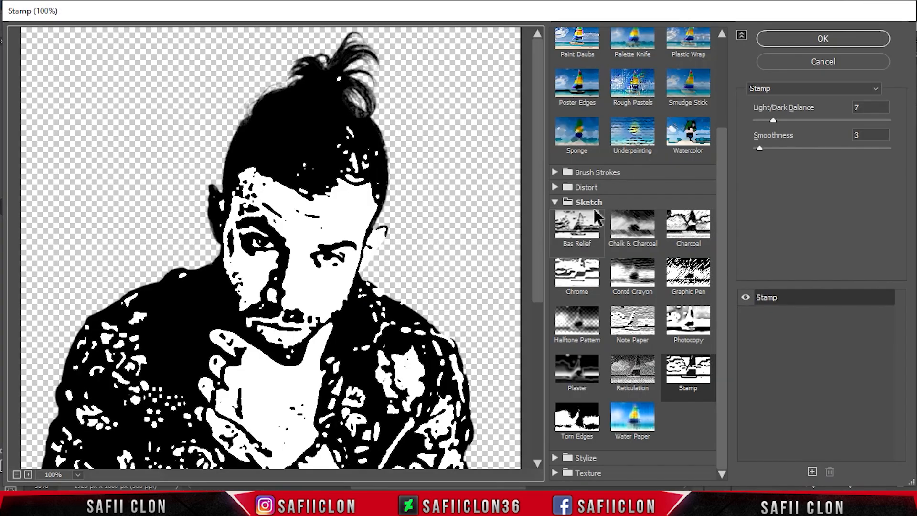
{"action": "left_click", "coordinate": [588, 202]}
{"action": "left_click", "coordinate": [588, 320]}
{"action": "left_click_drag", "start_coordinate": [723, 282], "coordinate": [736, 374]}
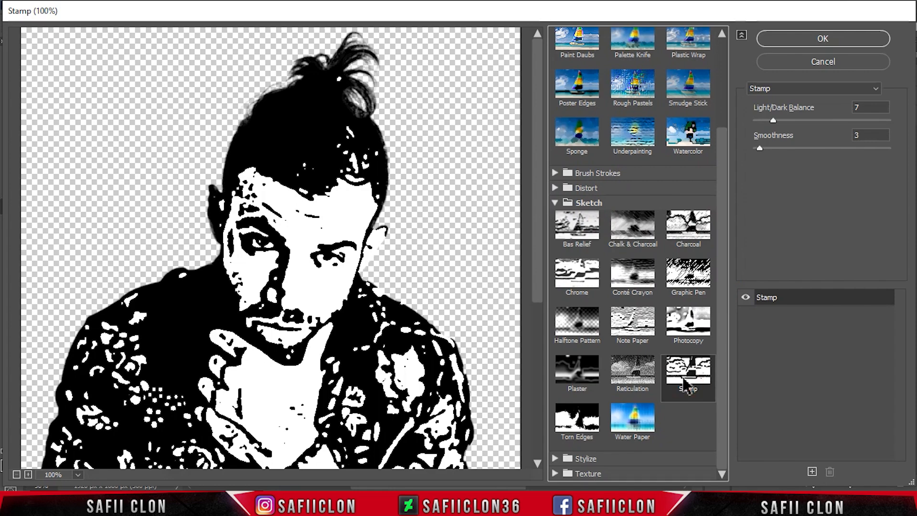
{"action": "left_click_drag", "start_coordinate": [775, 124], "coordinate": [761, 147]}
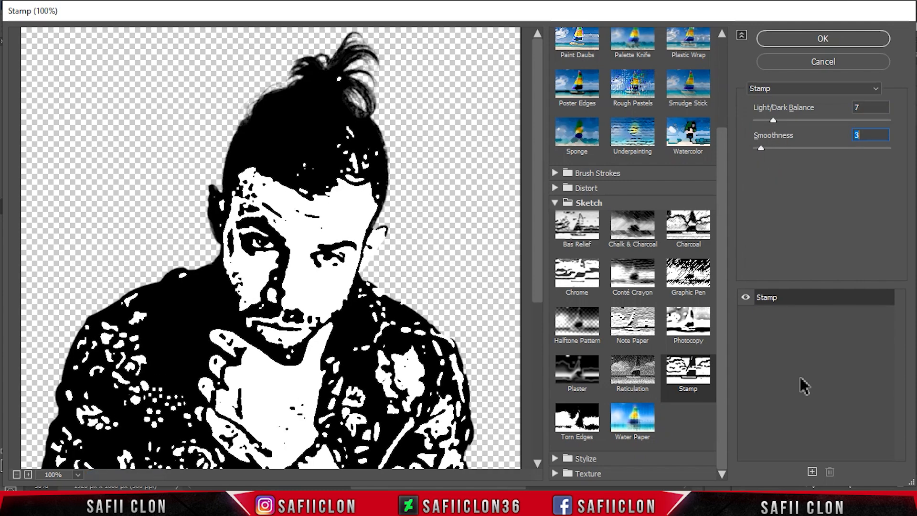
Stack a Film Grain effect above Stamp in the Filter Gallery with Grain 5, Highlight Area 8 and Intensity 6, and apply both
{"action": "left_click", "coordinate": [812, 472]}
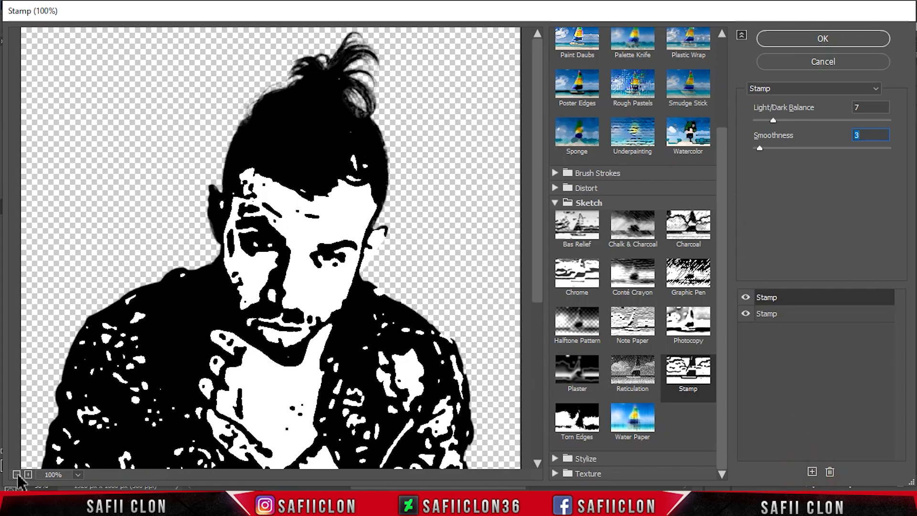
{"action": "left_click", "coordinate": [17, 474]}
{"action": "left_click_drag", "start_coordinate": [722, 247], "coordinate": [724, 119]}
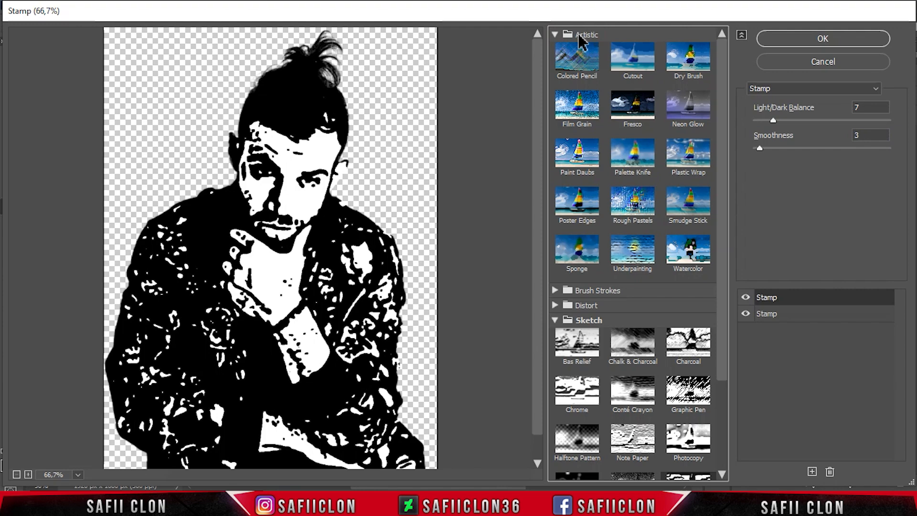
{"action": "left_click", "coordinate": [584, 123]}
{"action": "left_click_drag", "start_coordinate": [781, 119], "coordinate": [784, 118]}
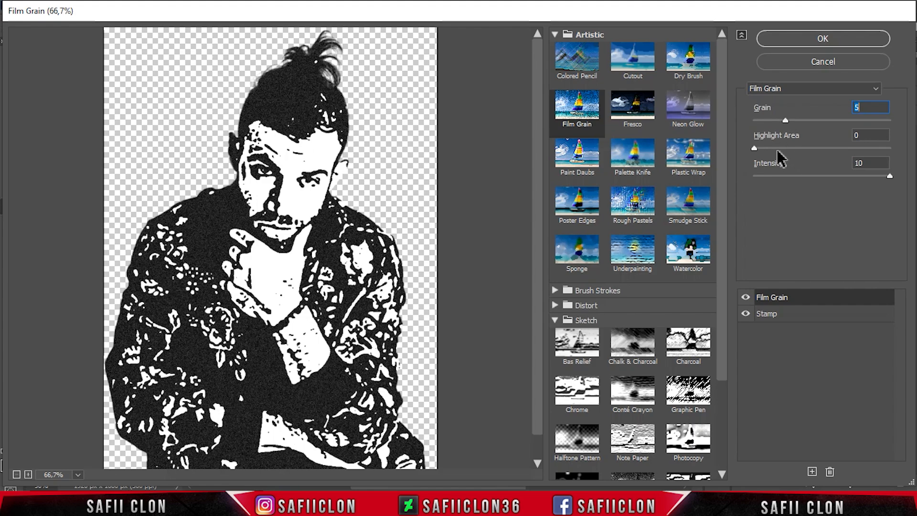
{"action": "left_click_drag", "start_coordinate": [756, 149], "coordinate": [769, 150]}
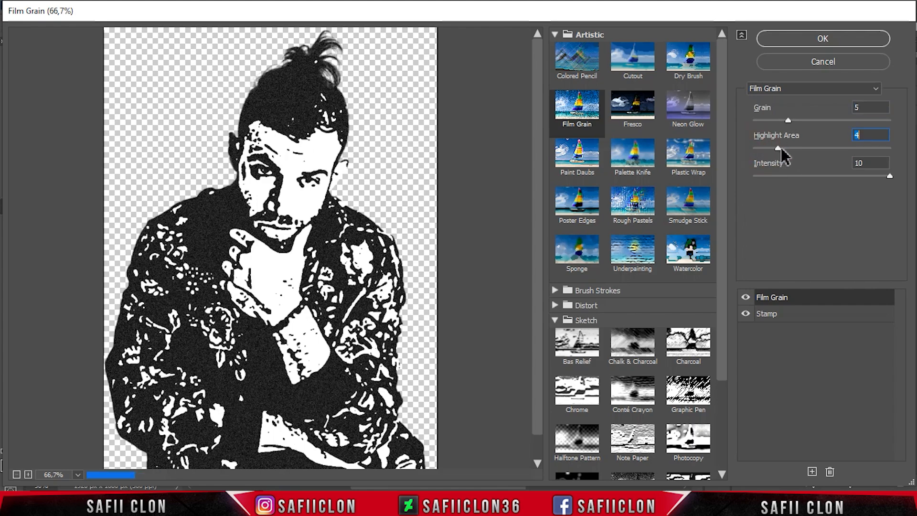
{"action": "left_click_drag", "start_coordinate": [890, 176], "coordinate": [837, 177]}
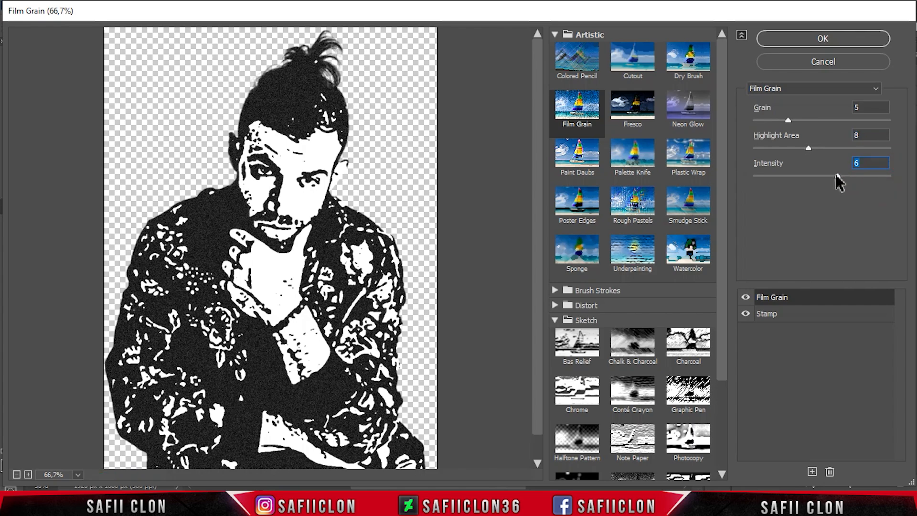
{"action": "left_click", "coordinate": [818, 39]}
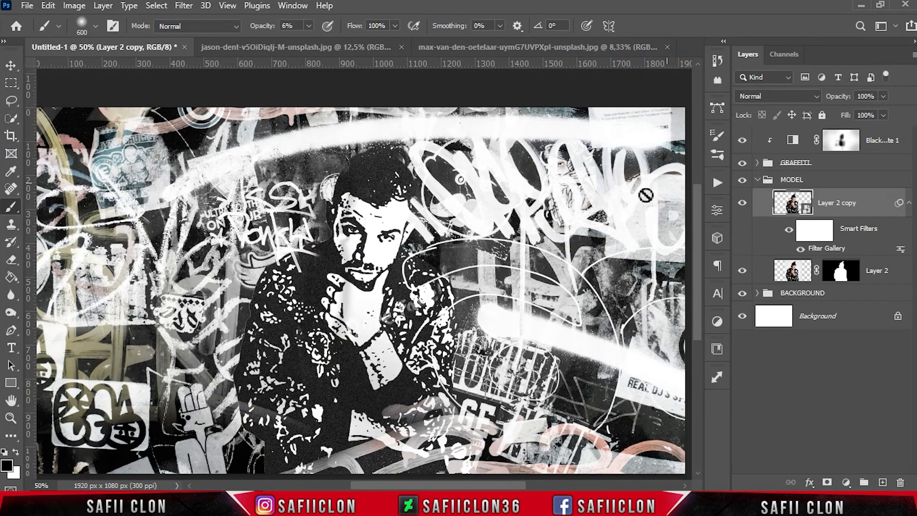
Set Layer 2 copy to Darken blend mode with 73% fill, and compare the image with and without it
{"action": "left_click", "coordinate": [812, 97]}
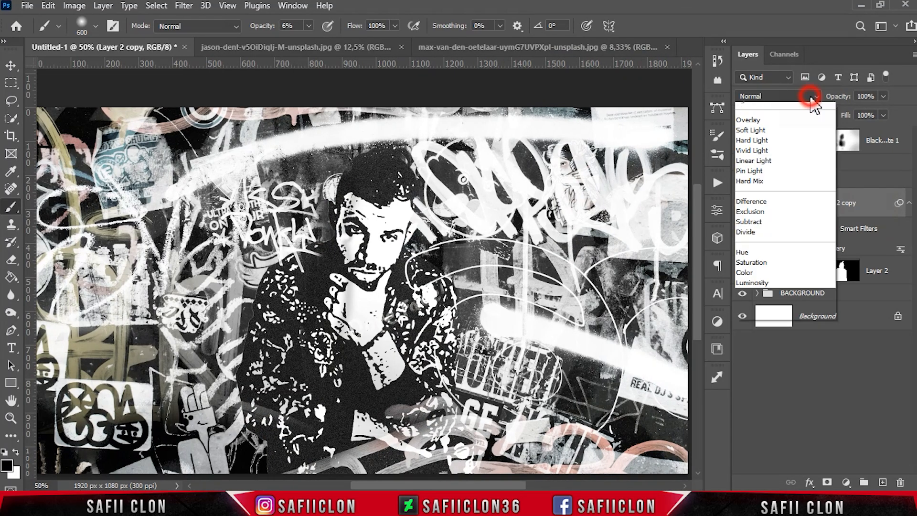
{"action": "left_click", "coordinate": [764, 137]}
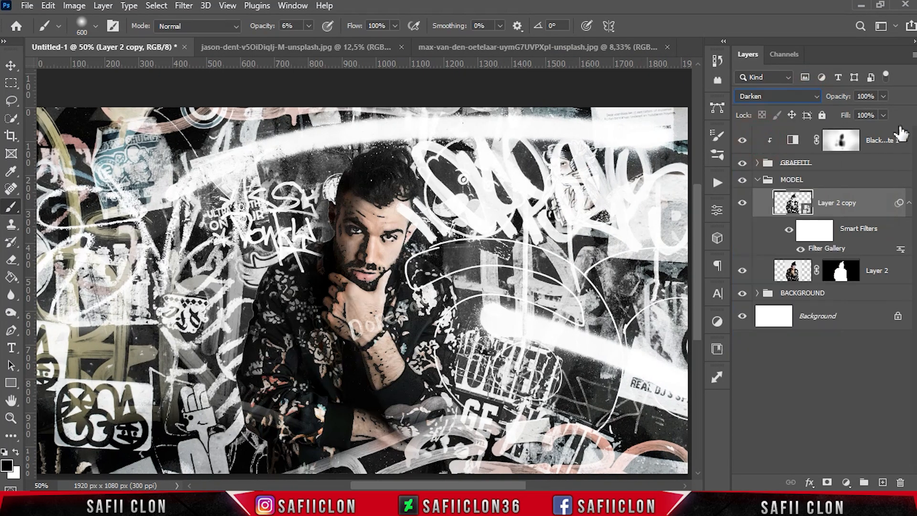
{"action": "left_click", "coordinate": [883, 115]}
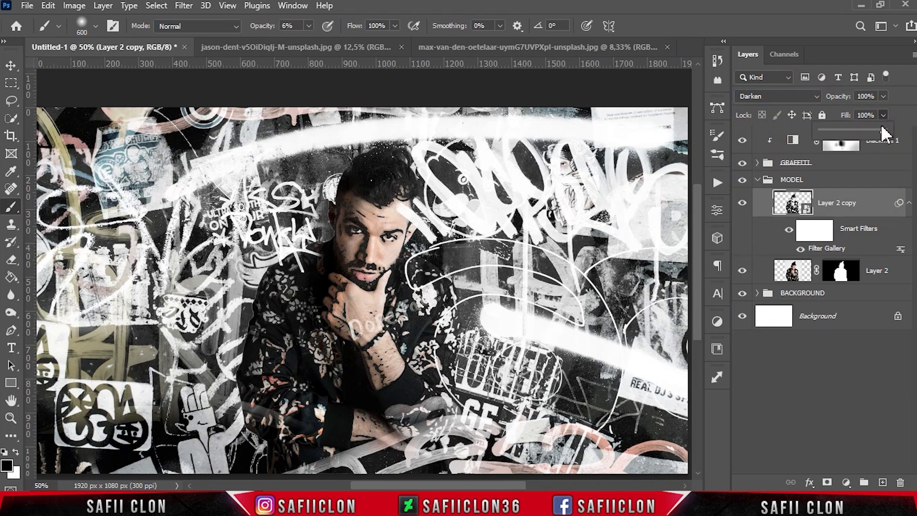
{"action": "left_click_drag", "start_coordinate": [883, 132], "coordinate": [875, 130]}
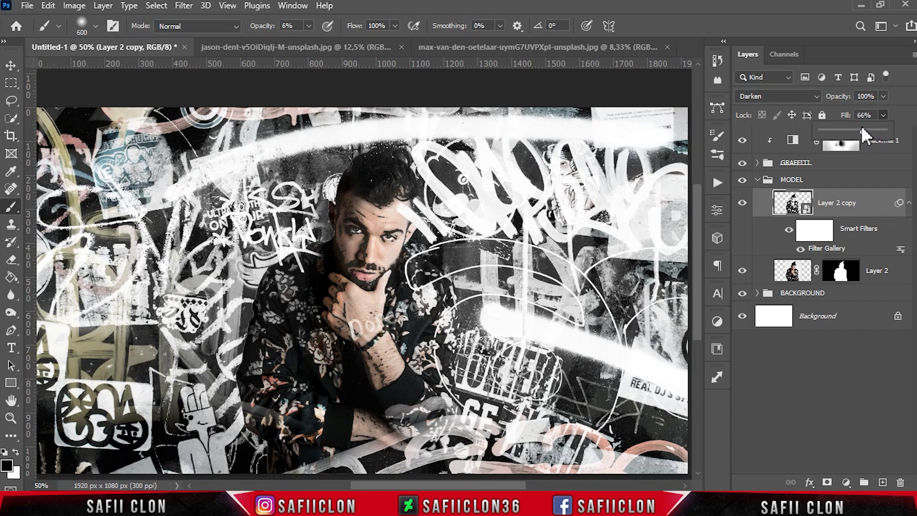
{"action": "left_click_drag", "start_coordinate": [864, 129], "coordinate": [868, 128]}
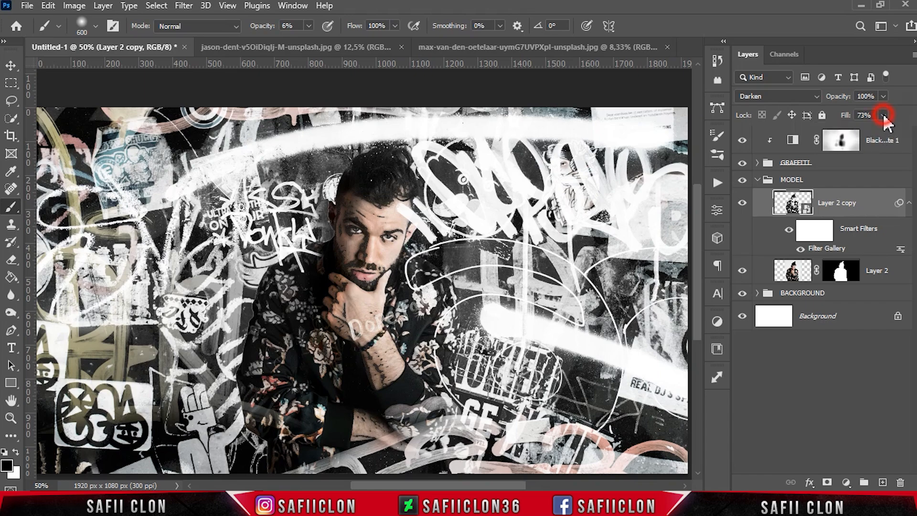
{"action": "left_click", "coordinate": [743, 205]}
{"action": "left_click", "coordinate": [742, 206]}
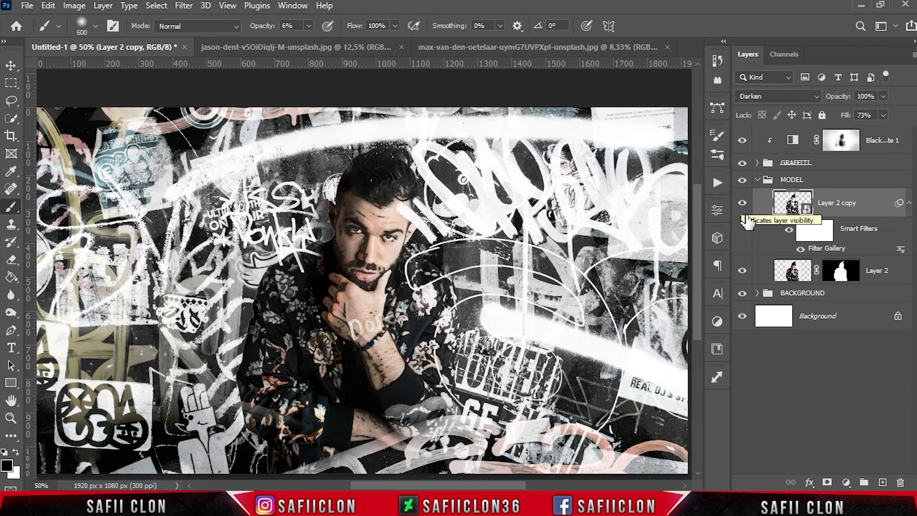
Add a Curves adjustment layer above Layer 2 and clip it to that layer
{"action": "left_click", "coordinate": [900, 276]}
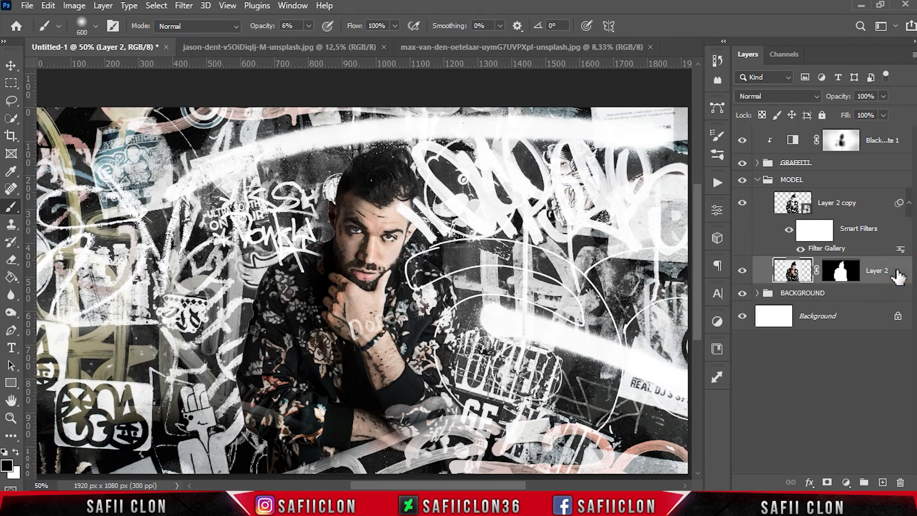
{"action": "left_click", "coordinate": [846, 482]}
{"action": "left_click", "coordinate": [819, 311]}
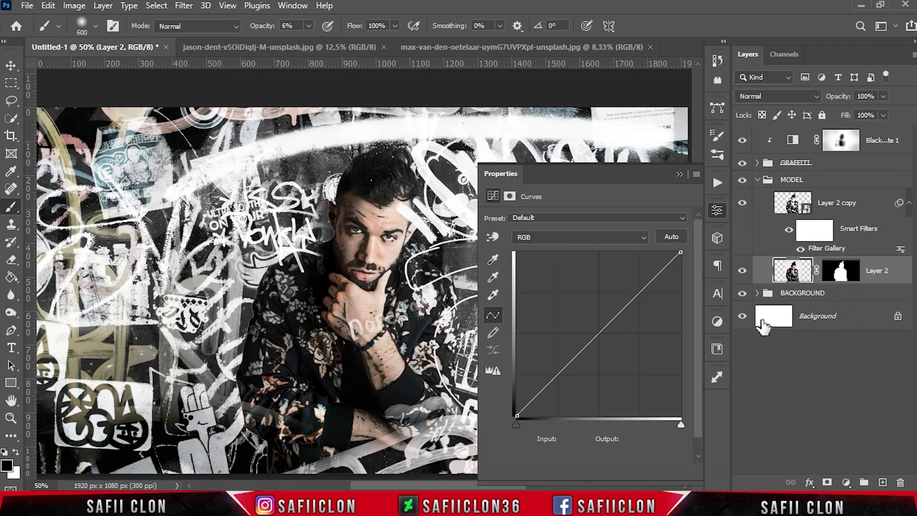
{"action": "left_click", "coordinate": [601, 472]}
{"action": "left_click_drag", "start_coordinate": [453, 487], "coordinate": [473, 487]}
Add two points to the RGB curve: input 134 with output 117, and input 52 with output 49
{"action": "left_click", "coordinate": [598, 333]}
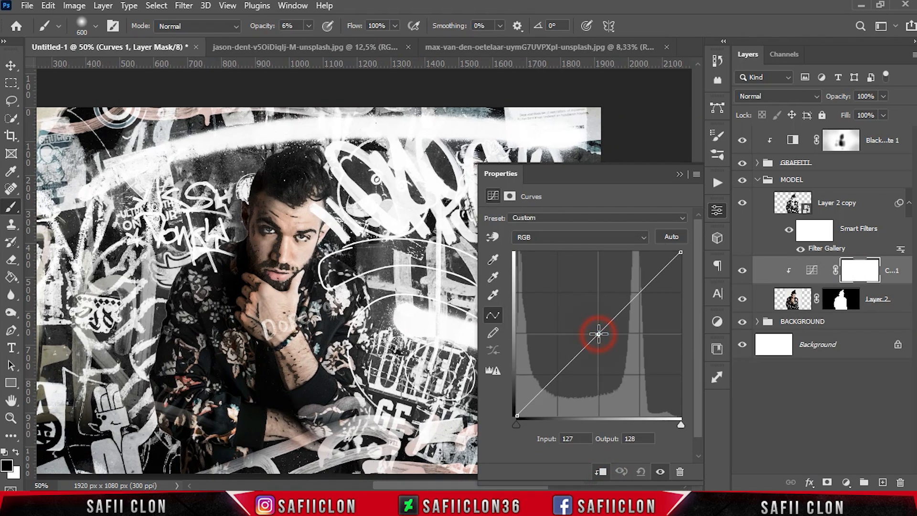
{"action": "left_click", "coordinate": [578, 439]}
{"action": "type", "text": "134"}
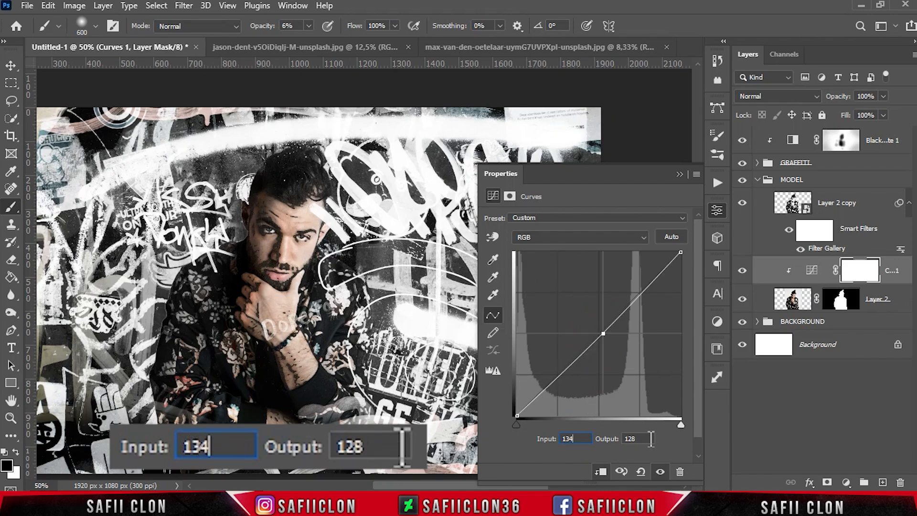
{"action": "key", "text": "Tab"}
{"action": "type", "text": "117"}
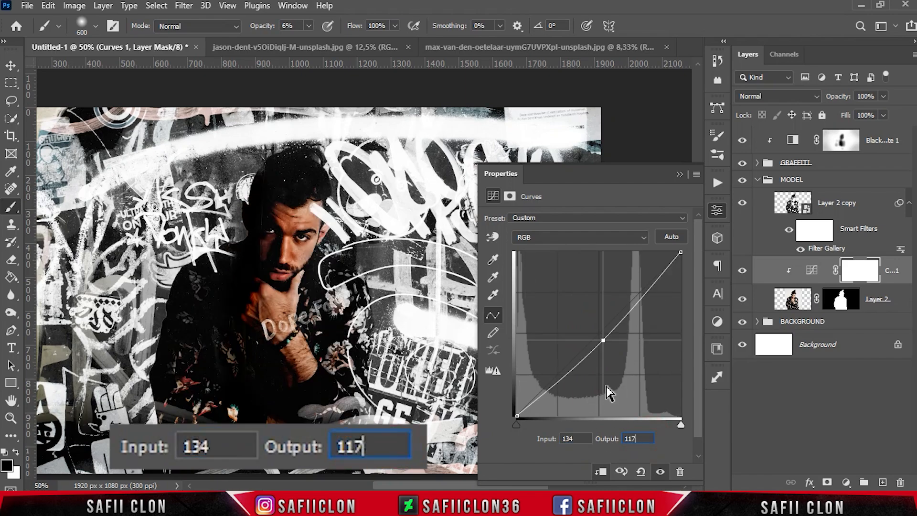
{"action": "left_click", "coordinate": [560, 381]}
{"action": "left_click", "coordinate": [579, 439]}
{"action": "type", "text": "52"}
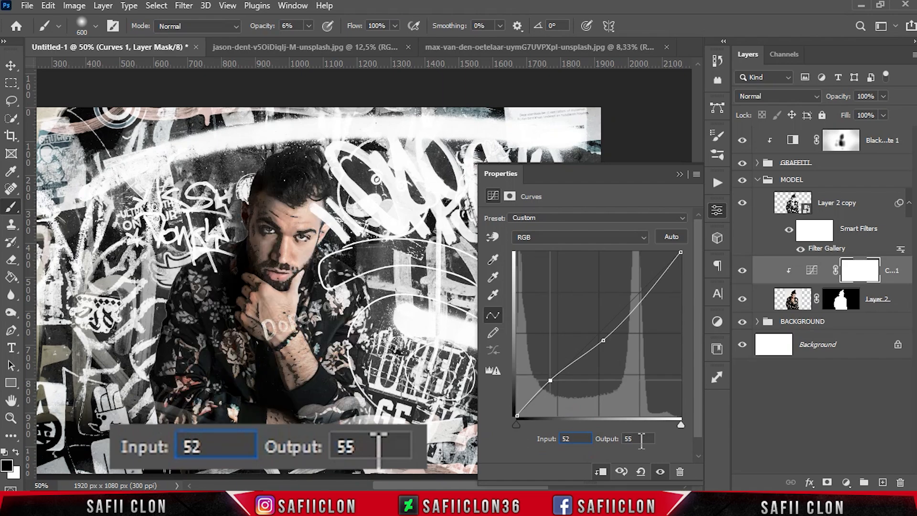
{"action": "key", "text": "Tab"}
{"action": "type", "text": "49"}
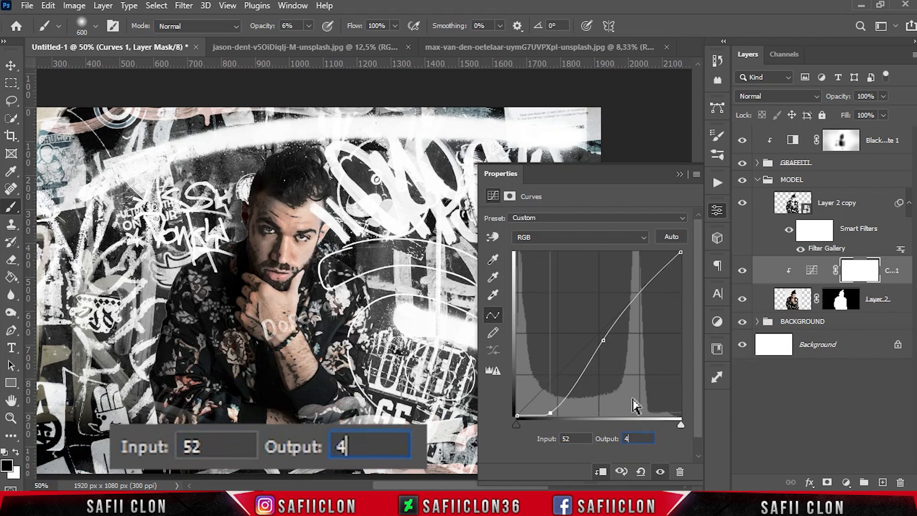
Set the curve's black point output to 19, add a point at input 184 with output 207, and compare before and after
{"action": "left_click", "coordinate": [517, 416]}
{"action": "left_click", "coordinate": [573, 439]}
{"action": "left_click", "coordinate": [633, 439]}
{"action": "type", "text": "19"}
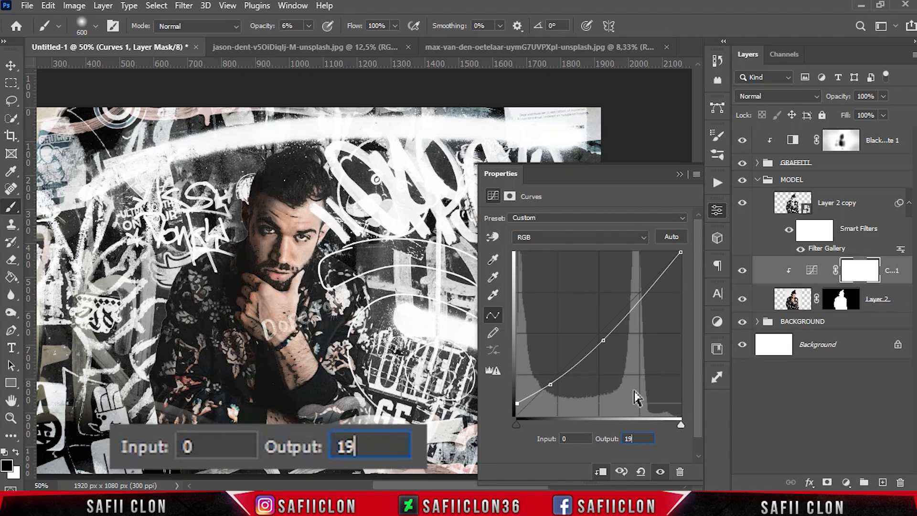
{"action": "left_click", "coordinate": [640, 299]}
{"action": "left_click", "coordinate": [573, 438]}
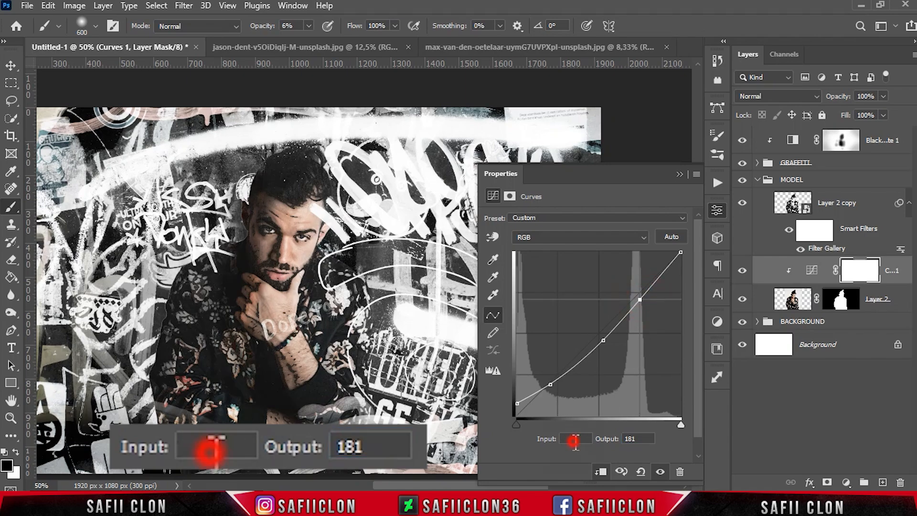
{"action": "type", "text": "184"}
{"action": "left_click", "coordinate": [633, 439]}
{"action": "type", "text": "207"}
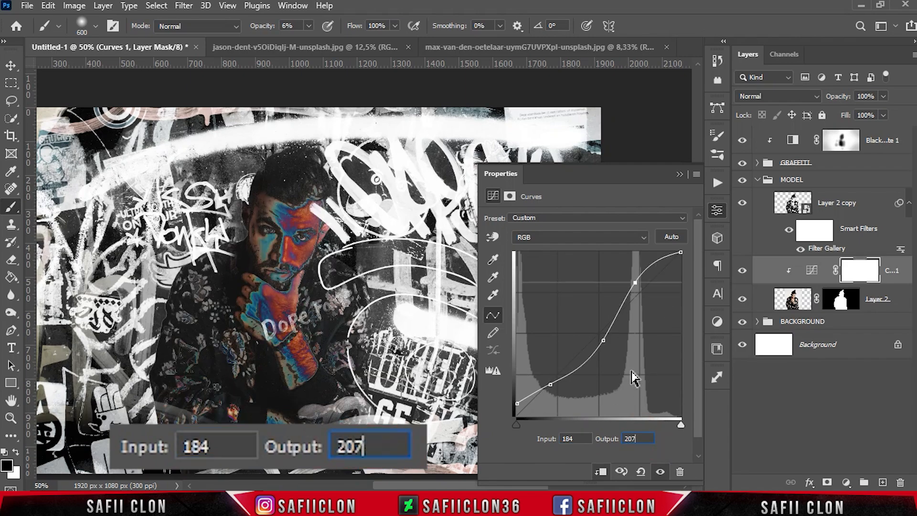
{"action": "left_click", "coordinate": [680, 174]}
{"action": "left_click", "coordinate": [743, 270]}
{"action": "left_click", "coordinate": [743, 270]}
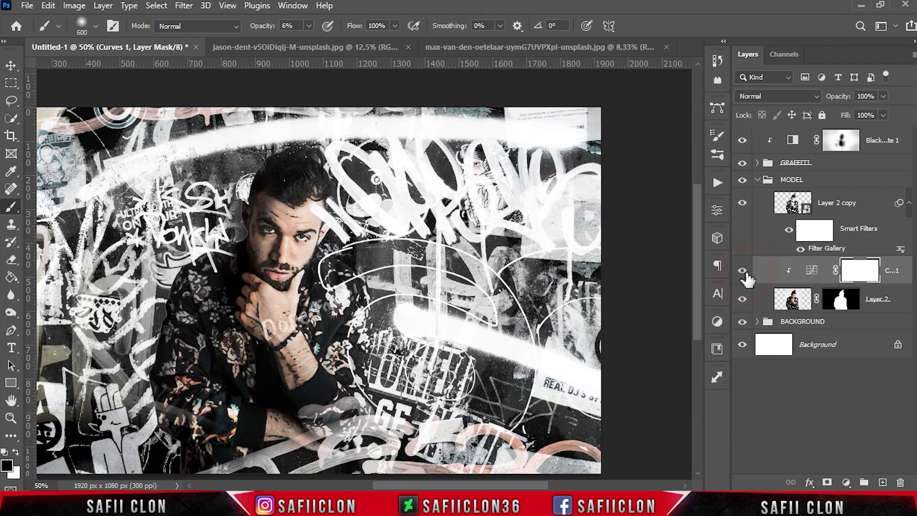
Add a Levels adjustment clipped to Layer 2 with midtones 1.15 and output black level 11, and compare before and after
{"action": "left_click", "coordinate": [846, 483]}
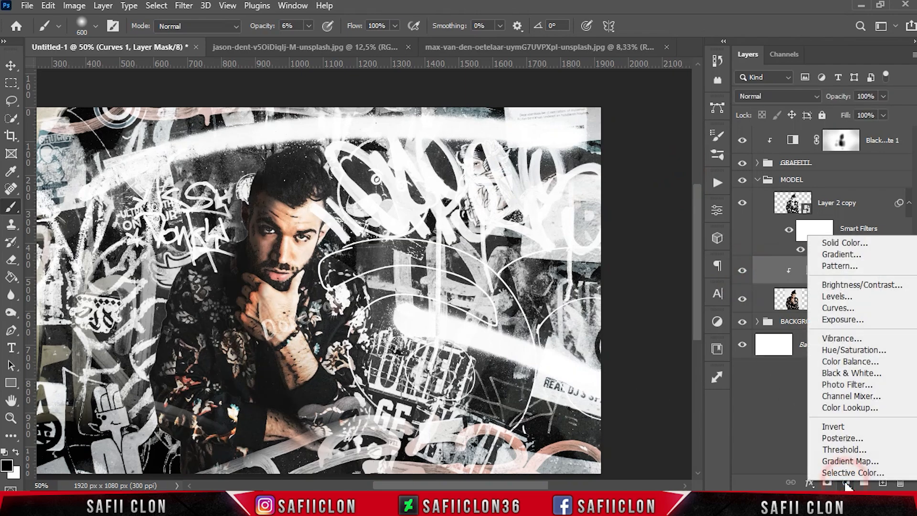
{"action": "left_click", "coordinate": [839, 297]}
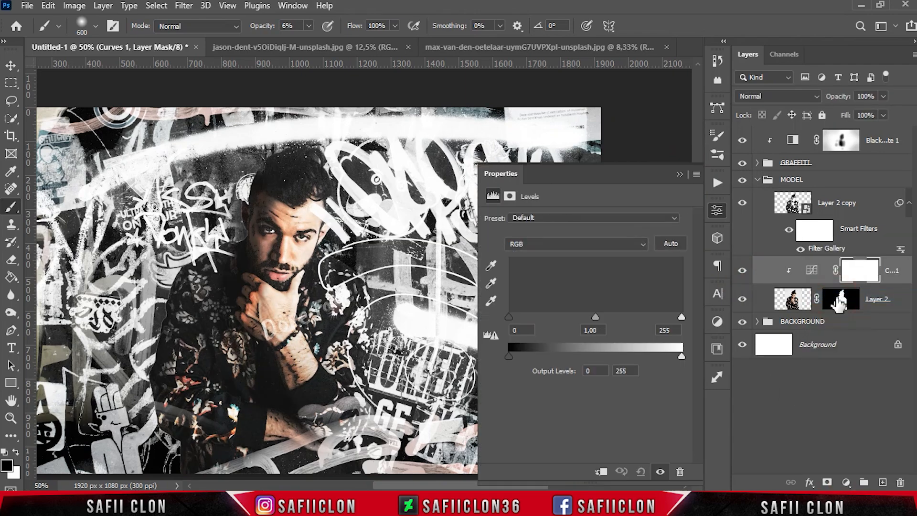
{"action": "left_click", "coordinate": [600, 473]}
{"action": "left_click_drag", "start_coordinate": [596, 319], "coordinate": [599, 319]}
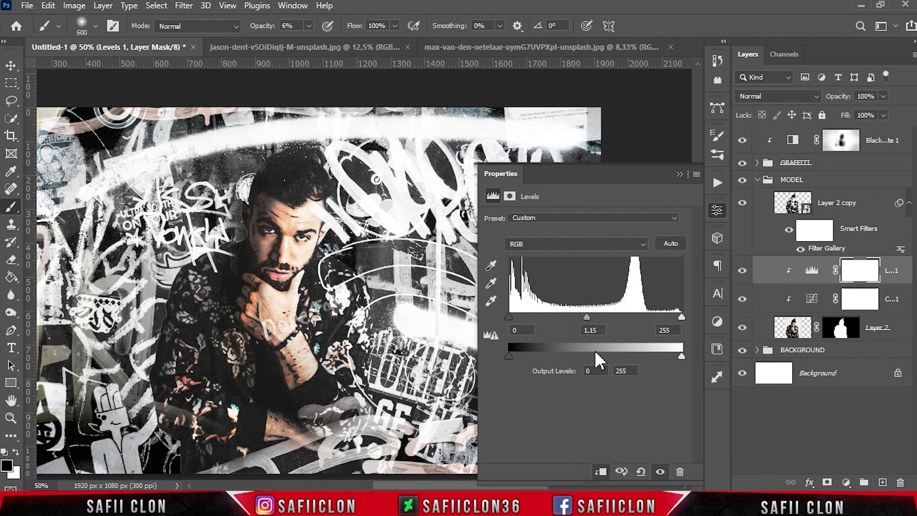
{"action": "left_click_drag", "start_coordinate": [511, 357], "coordinate": [521, 361]}
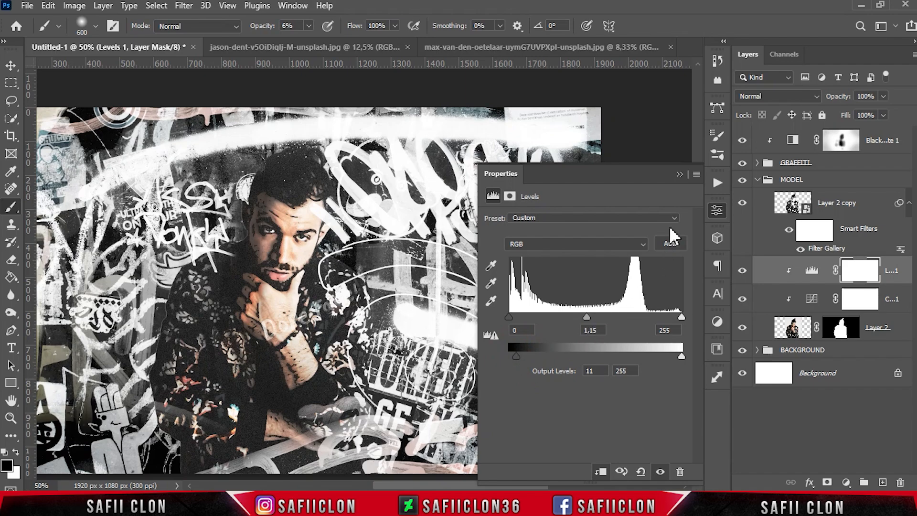
{"action": "left_click", "coordinate": [680, 175]}
{"action": "left_click", "coordinate": [743, 270]}
{"action": "left_click", "coordinate": [743, 270]}
{"action": "left_click", "coordinate": [743, 271]}
{"action": "left_click", "coordinate": [743, 270]}
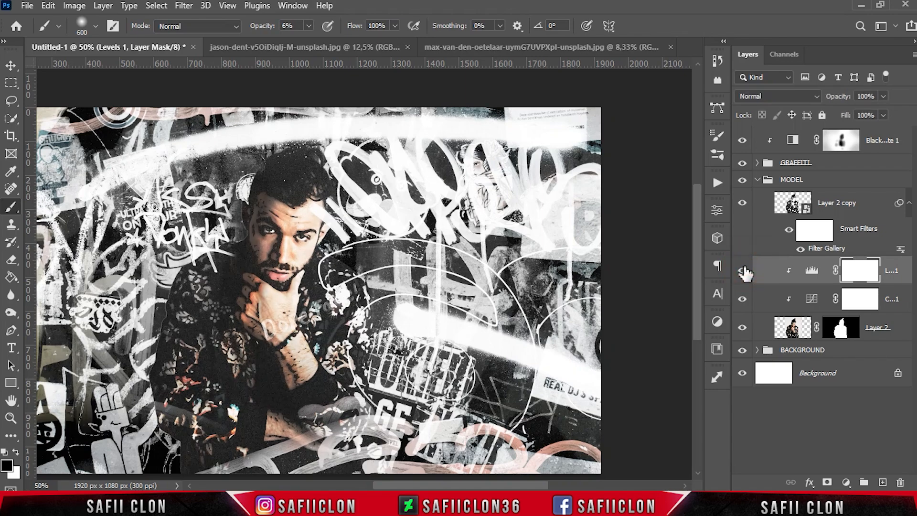
Check Layer 2 with its mask off and on, collapse the MODEL group, and compare the image with the group hidden and shown
{"action": "left_click_drag", "start_coordinate": [458, 485], "coordinate": [434, 486]}
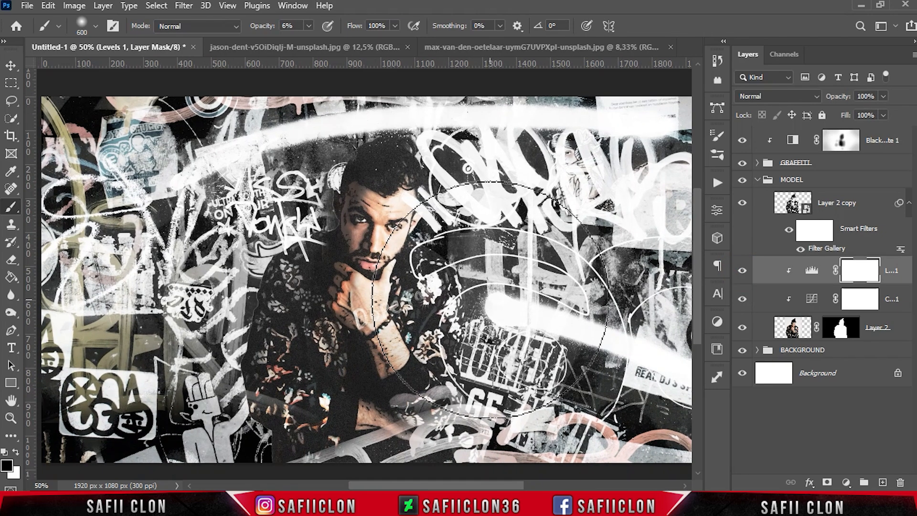
{"action": "left_click", "coordinate": [846, 328], "text": "shift"}
{"action": "left_click", "coordinate": [847, 329], "text": "shift"}
{"action": "left_click", "coordinate": [860, 181]}
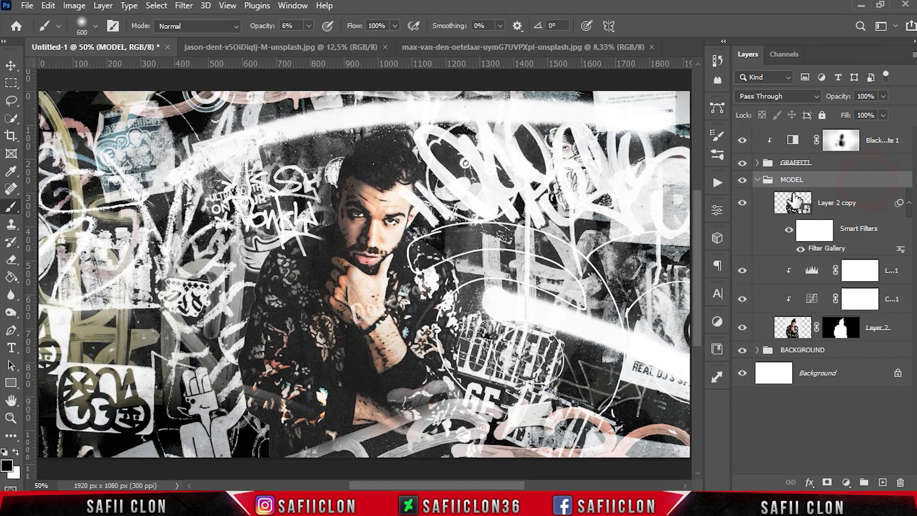
{"action": "left_click", "coordinate": [758, 180]}
{"action": "left_click", "coordinate": [743, 181]}
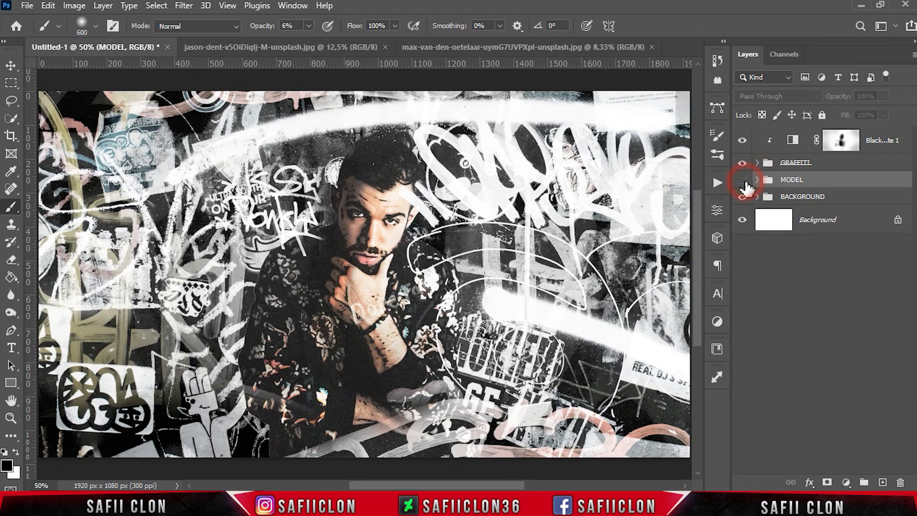
{"action": "left_click", "coordinate": [743, 181]}
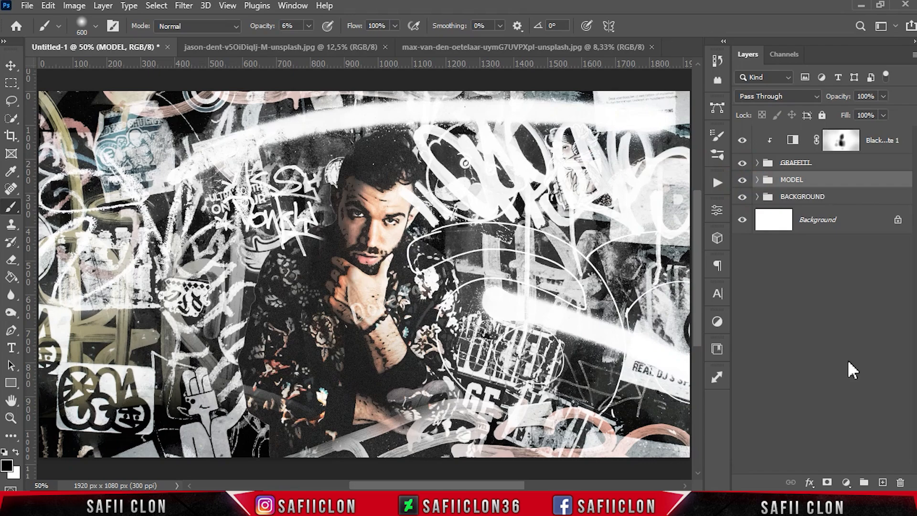
Add a layer mask to the MODEL group and set the Brush to hair brush 1 at 228 px and 36% opacity
{"action": "left_click", "coordinate": [826, 483]}
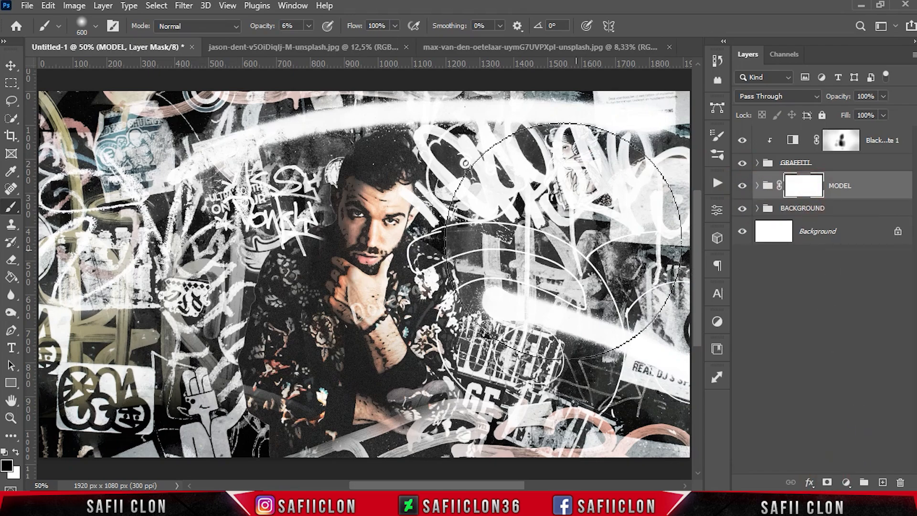
{"action": "right_click", "coordinate": [20, 213]}
{"action": "left_click", "coordinate": [67, 206]}
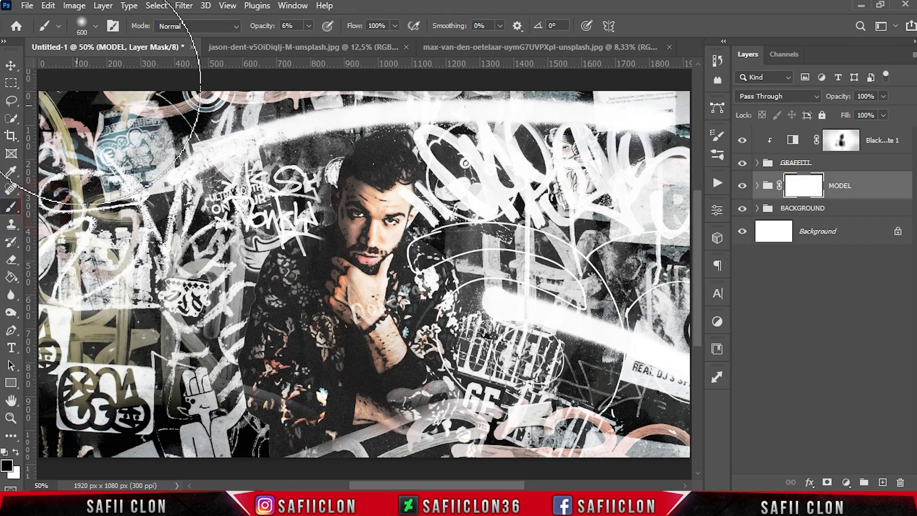
{"action": "left_click", "coordinate": [95, 26]}
{"action": "left_click_drag", "start_coordinate": [227, 194], "coordinate": [228, 240]}
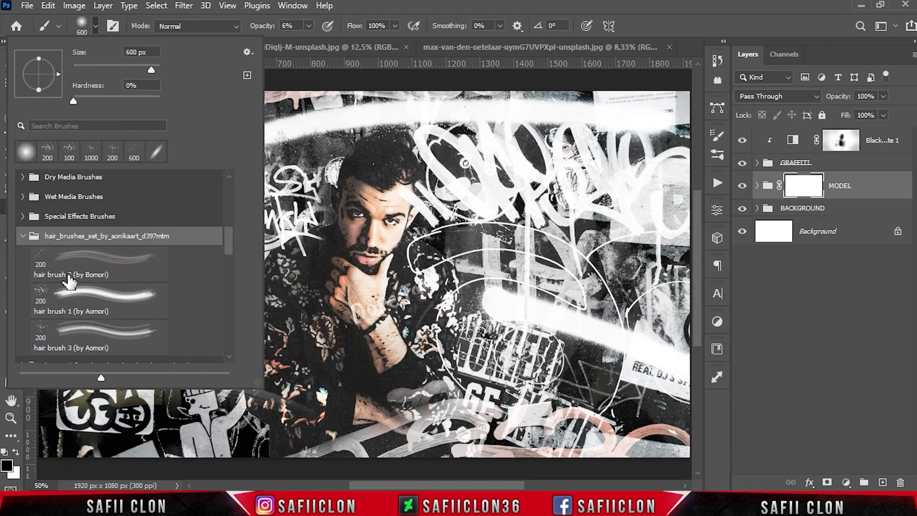
{"action": "left_click", "coordinate": [48, 300]}
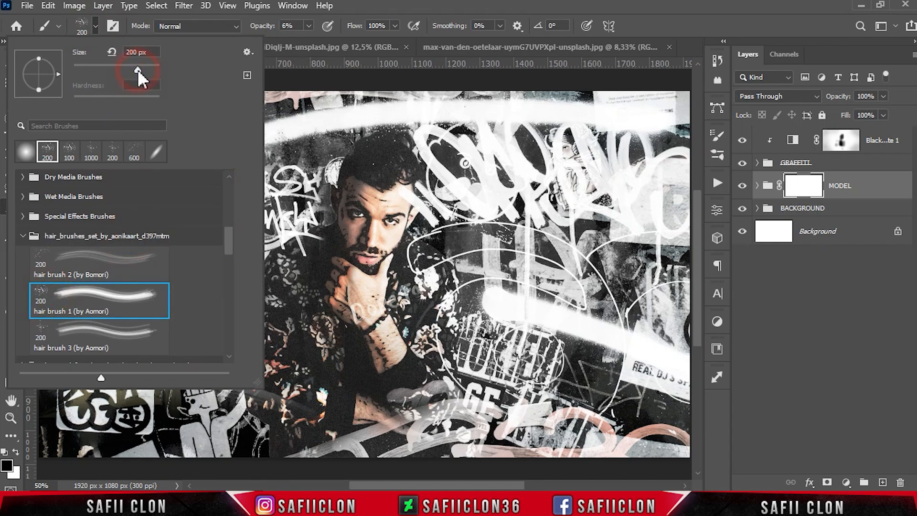
{"action": "left_click_drag", "start_coordinate": [139, 69], "coordinate": [142, 69]}
{"action": "left_click", "coordinate": [96, 27]}
{"action": "left_click", "coordinate": [309, 26]}
{"action": "left_click_drag", "start_coordinate": [307, 41], "coordinate": [326, 40]}
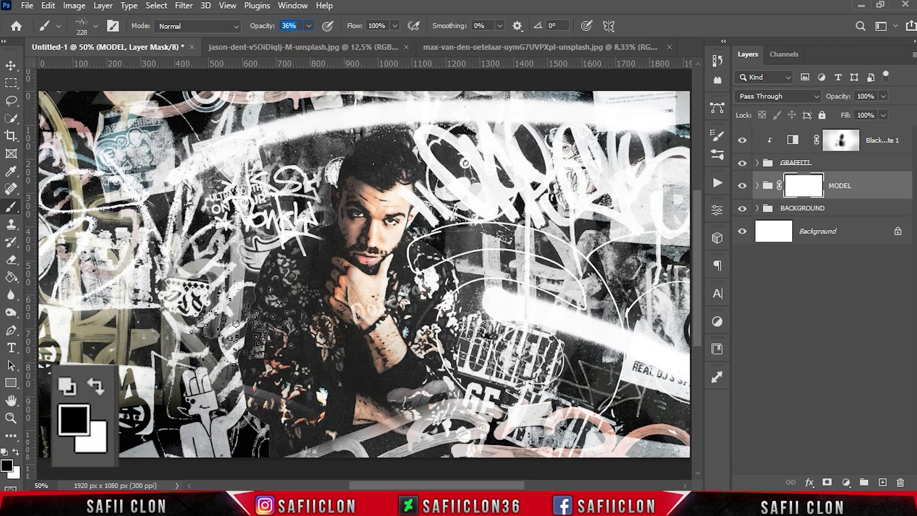
Dab black speckles on the MODEL group's mask along the man's outline and the lower edge of his arm
{"action": "left_click", "coordinate": [247, 292]}
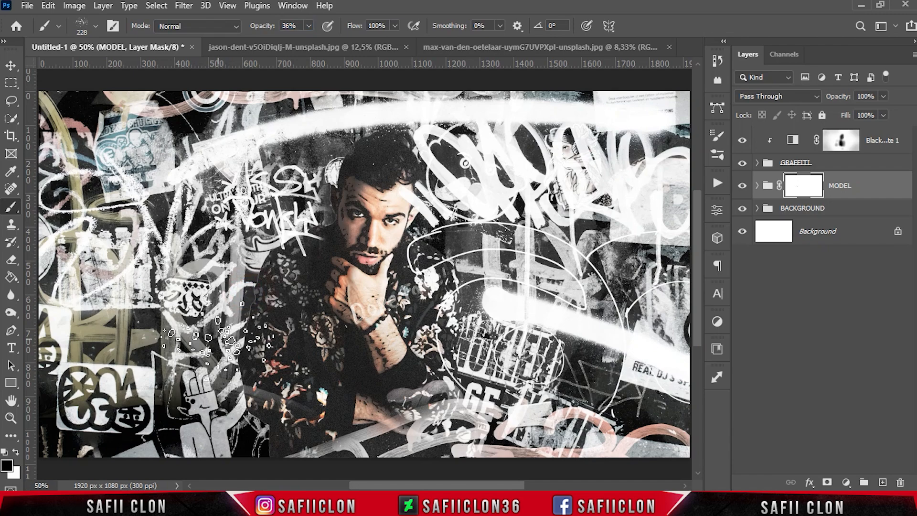
{"action": "left_click", "coordinate": [229, 354]}
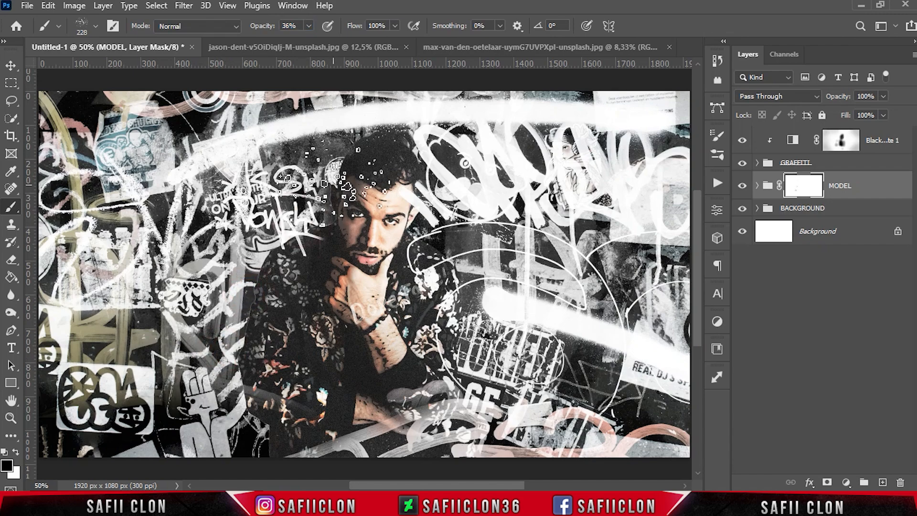
{"action": "left_click", "coordinate": [460, 289]}
{"action": "left_click", "coordinate": [447, 409]}
{"action": "left_click", "coordinate": [490, 442]}
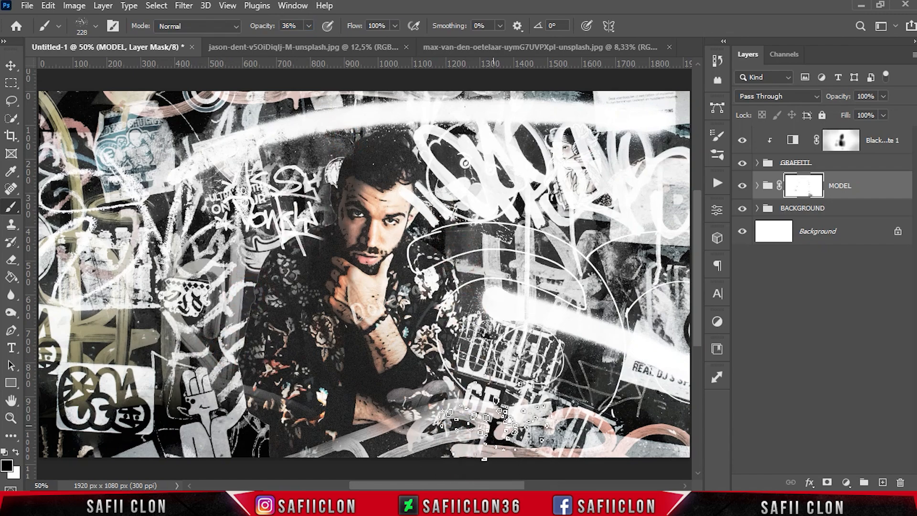
Reduce the brush to 40 px and dab finer black speckles on the MODEL mask around the man's edges
{"action": "key", "text": "bracketleft"}
{"action": "key", "text": "bracketleft"}
{"action": "key", "text": "bracketleft"}
{"action": "key", "text": "bracketleft"}
{"action": "key", "text": "bracketleft"}
{"action": "key", "text": "bracketleft"}
{"action": "key", "text": "bracketleft"}
{"action": "key", "text": "bracketleft"}
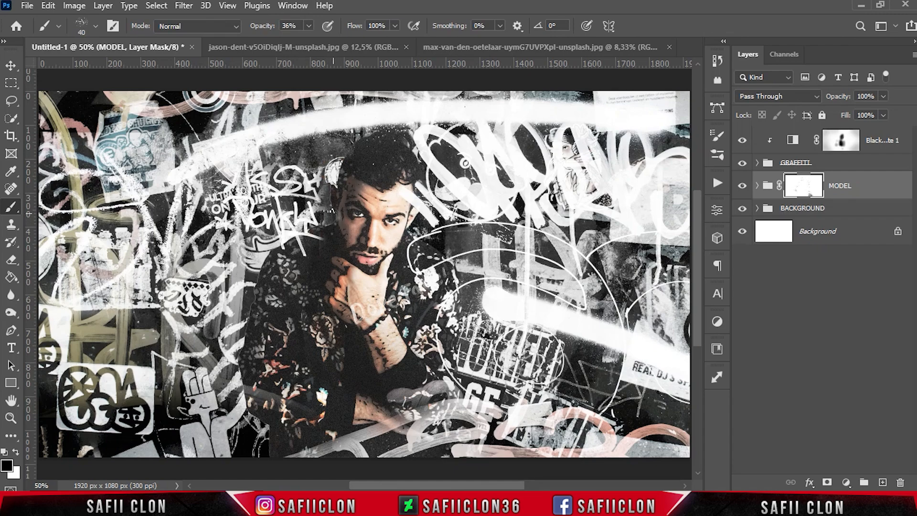
{"action": "left_click", "coordinate": [247, 305]}
Free-transform the MODEL group without its mask, scale it up proportionally to 101.30%, and return to the Brush tool
{"action": "left_click", "coordinate": [874, 194]}
{"action": "key", "text": "ctrl+t"}
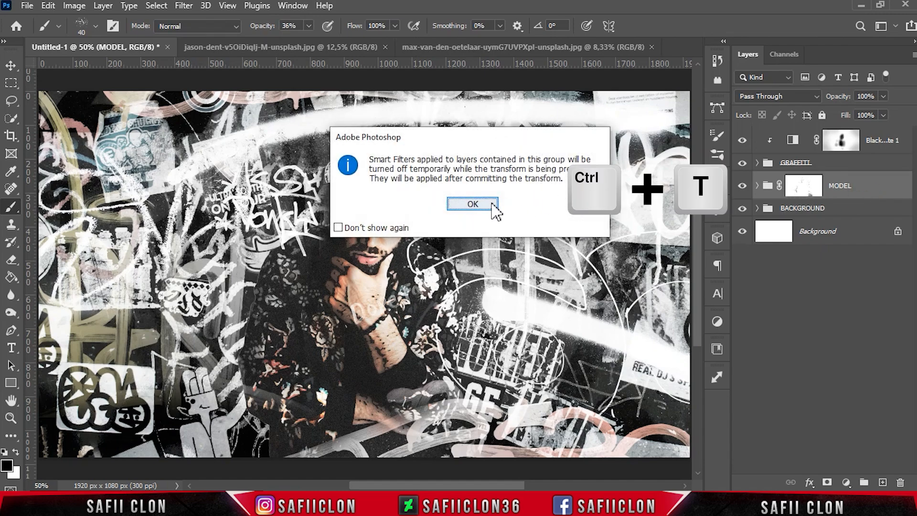
{"action": "left_click", "coordinate": [494, 206]}
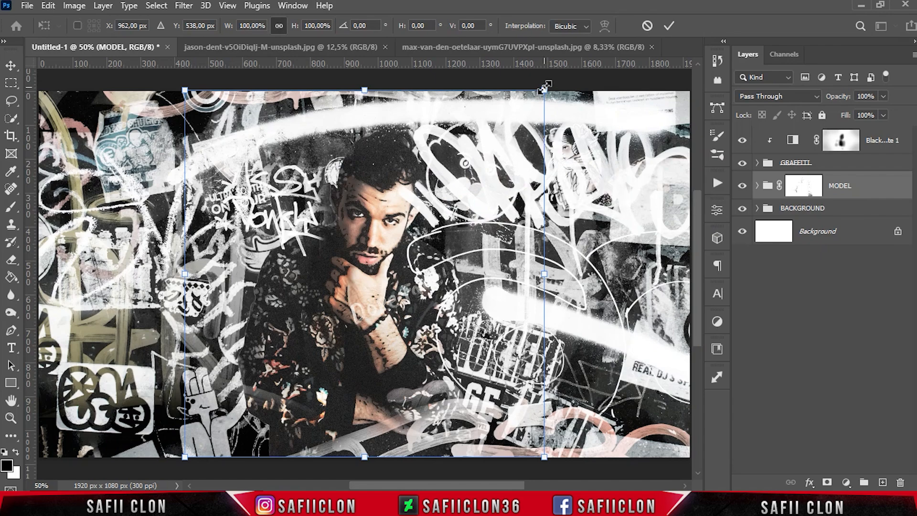
{"action": "left_click_drag", "start_coordinate": [545, 87], "coordinate": [547, 87]}
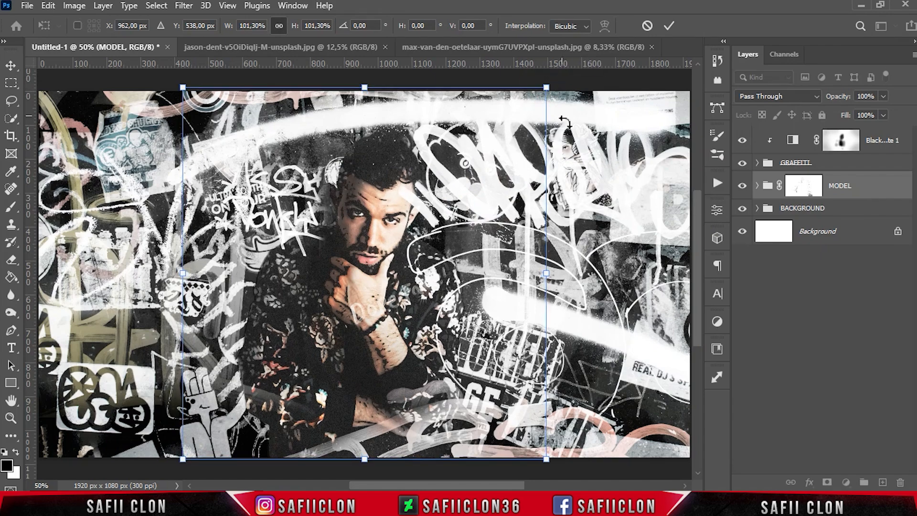
{"action": "left_click", "coordinate": [670, 28]}
{"action": "key", "text": "b"}
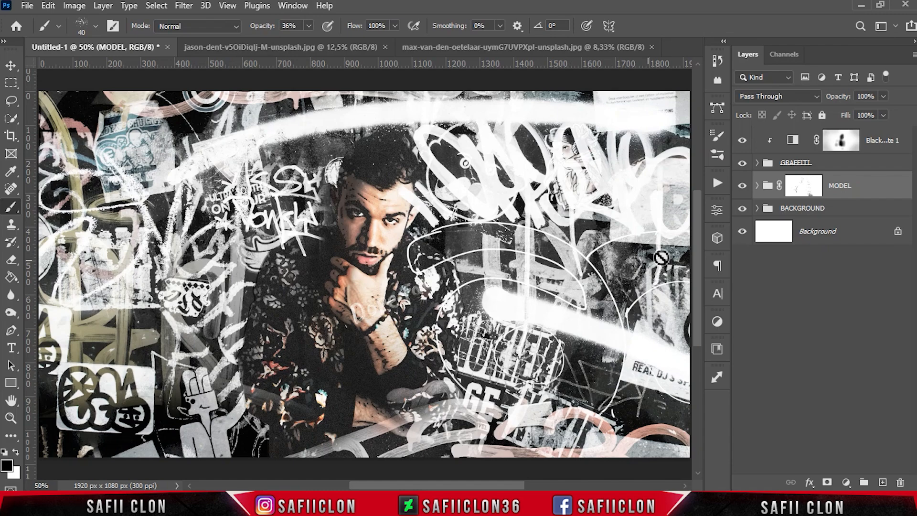
Add a new empty layer above the Black & White adjustment and choose the Brush tool
{"action": "left_click", "coordinate": [889, 147]}
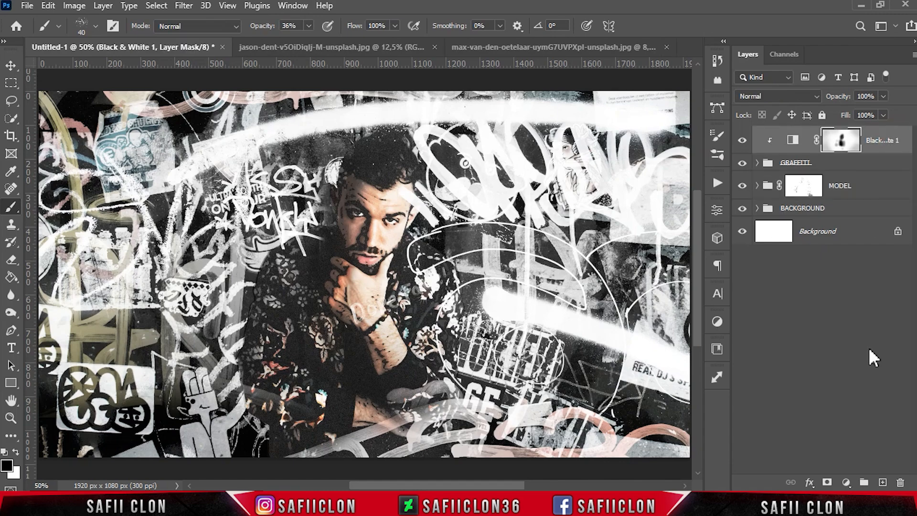
{"action": "left_click", "coordinate": [882, 482]}
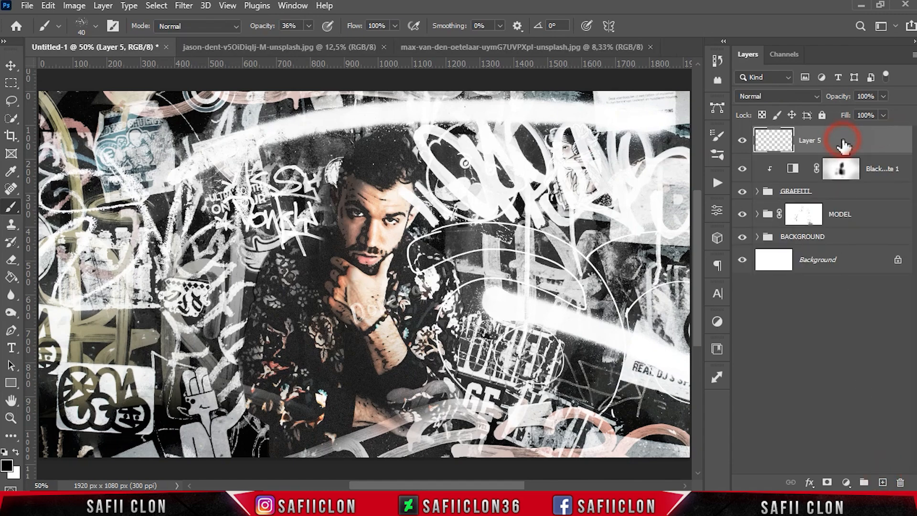
{"action": "right_click", "coordinate": [11, 209]}
{"action": "left_click", "coordinate": [53, 199]}
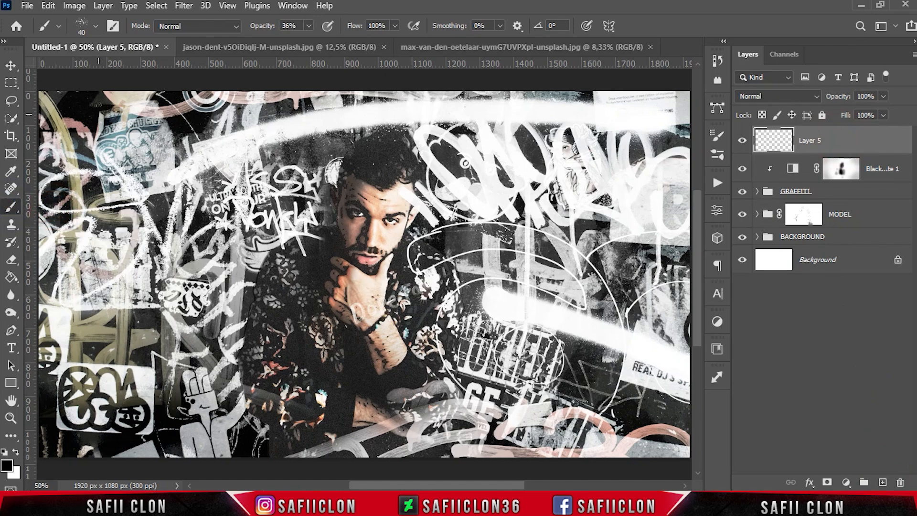
Set the Brush to hair brush 2 at 417 px and 100% opacity, with white (ffffff) as the foreground colour
{"action": "left_click", "coordinate": [96, 25]}
{"action": "left_click", "coordinate": [49, 268]}
{"action": "left_click_drag", "start_coordinate": [137, 68], "coordinate": [147, 68]}
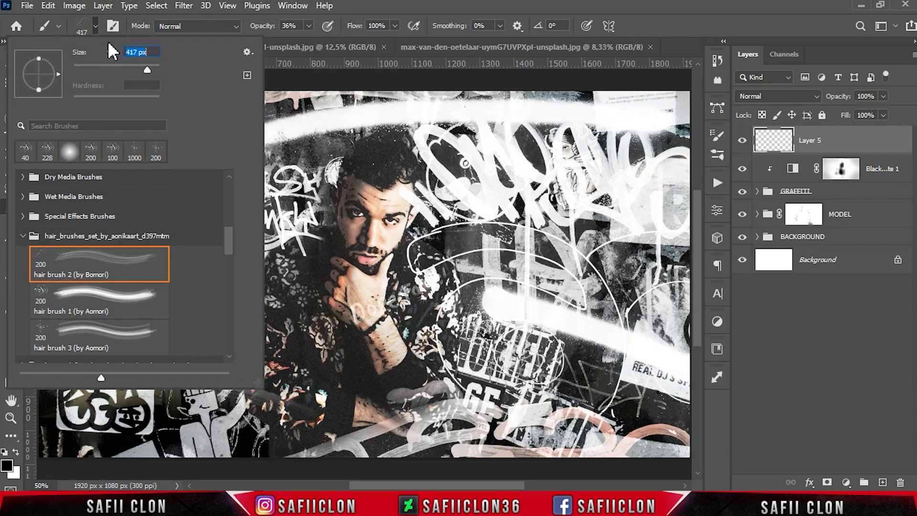
{"action": "left_click", "coordinate": [95, 28]}
{"action": "left_click", "coordinate": [309, 25]}
{"action": "left_click_drag", "start_coordinate": [308, 42], "coordinate": [352, 45]}
{"action": "left_click", "coordinate": [309, 27]}
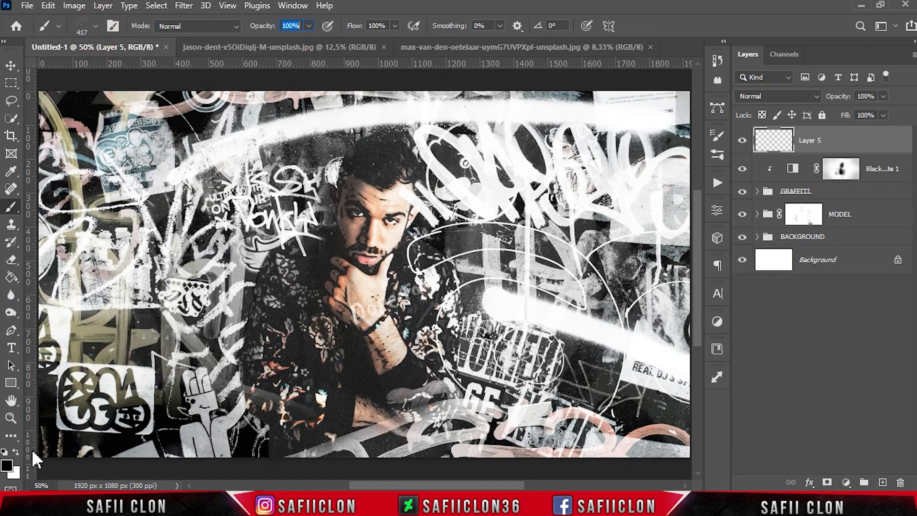
{"action": "left_click", "coordinate": [16, 451]}
{"action": "left_click", "coordinate": [6, 464]}
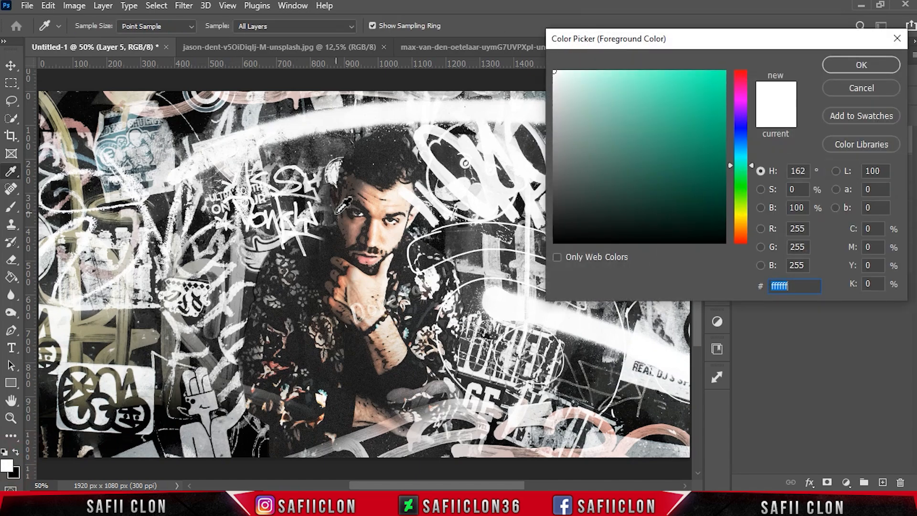
{"action": "left_click", "coordinate": [861, 64]}
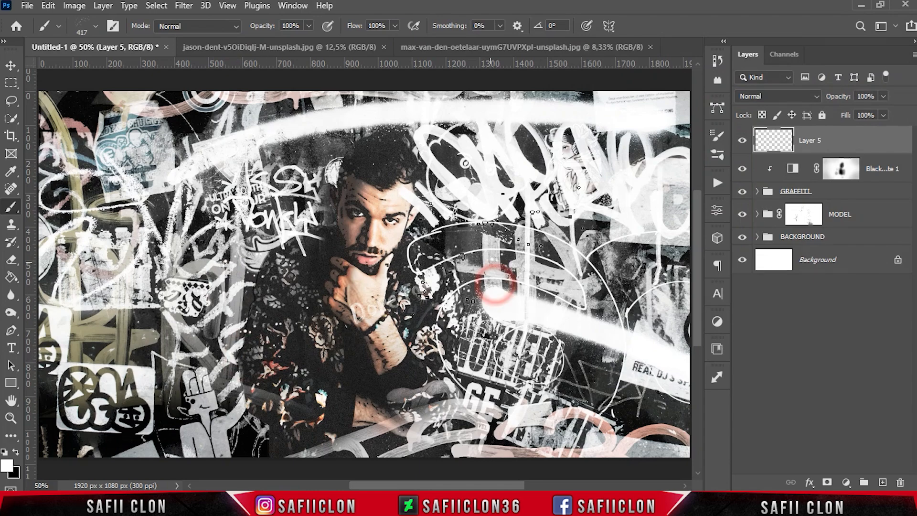
Enlarge the brush to 700 px and spatter white specks over the man and the wall on Layer 5
{"action": "scroll", "coordinate": [485, 268], "scroll_direction": "down", "scroll_amount": 2}
{"action": "key", "text": "bracketright"}
{"action": "key", "text": "bracketright"}
{"action": "key", "text": "bracketright"}
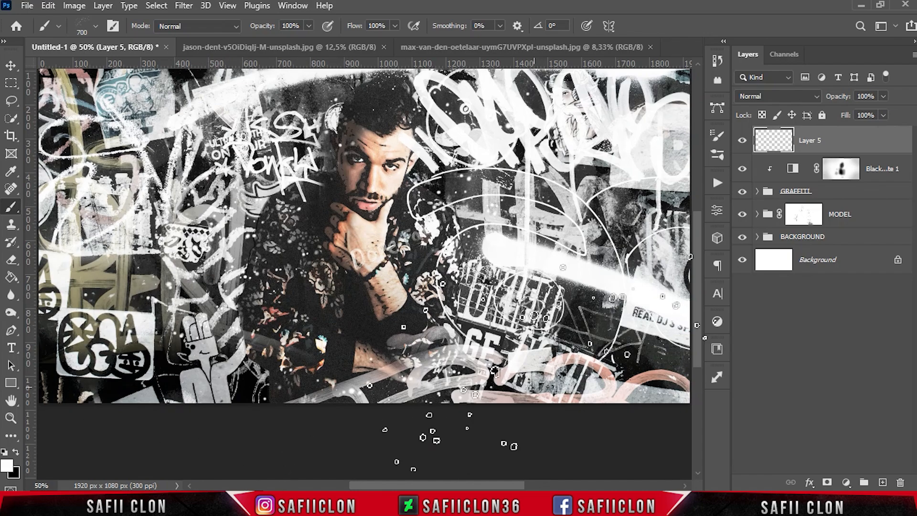
Adjust the splatter brush and dab more white specks around the man's shirt and shoulders on Layer 5
{"action": "scroll", "coordinate": [68, 73], "scroll_direction": "up", "scroll_amount": 2}
{"action": "left_click", "coordinate": [95, 26]}
{"action": "left_click", "coordinate": [142, 64]}
{"action": "key", "text": "ctrl+minus"}
{"action": "left_click", "coordinate": [289, 299]}
{"action": "left_click", "coordinate": [414, 365]}
{"action": "left_click", "coordinate": [412, 250]}
Dab white splatter across the wall with the brush at 150 and 200 px, and compare with Layer 5 hidden and shown
{"action": "key", "text": "bracketleft"}
{"action": "key", "text": "bracketleft"}
{"action": "key", "text": "bracketleft"}
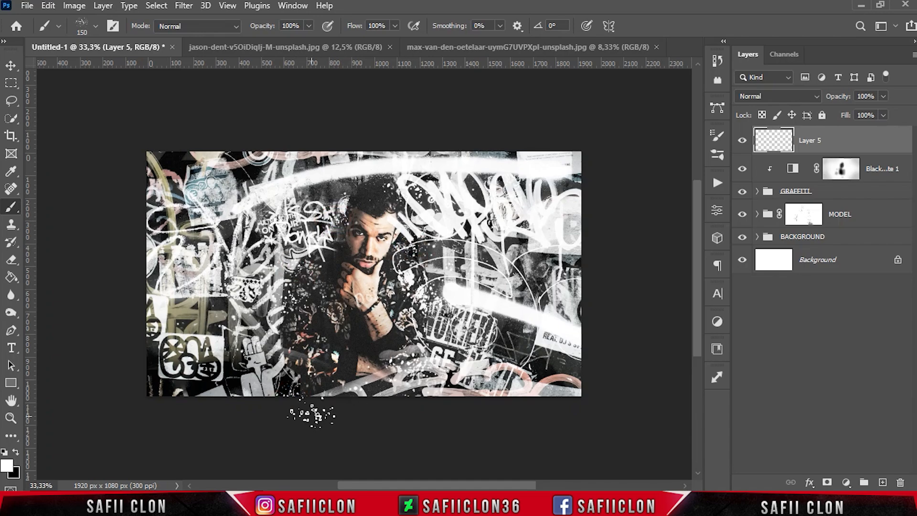
{"action": "key", "text": "bracketright"}
{"action": "left_click", "coordinate": [545, 268]}
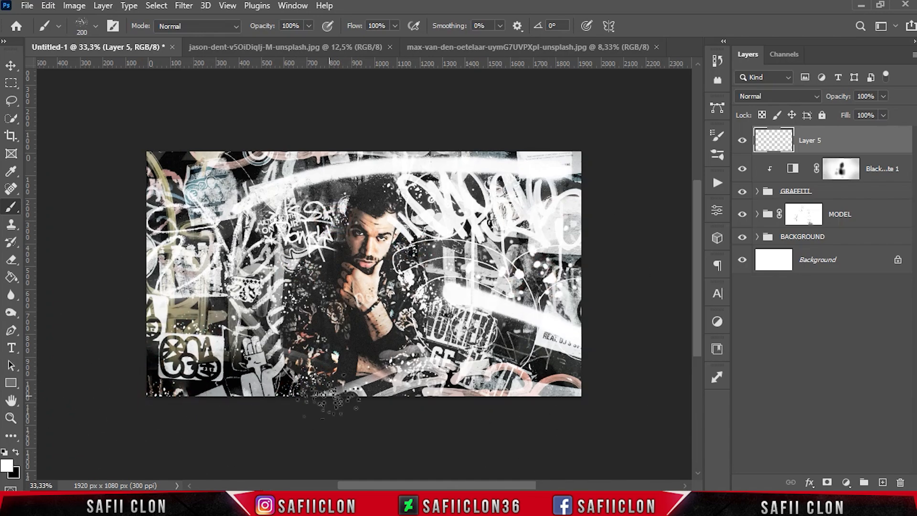
{"action": "key", "text": "ctrl+plus"}
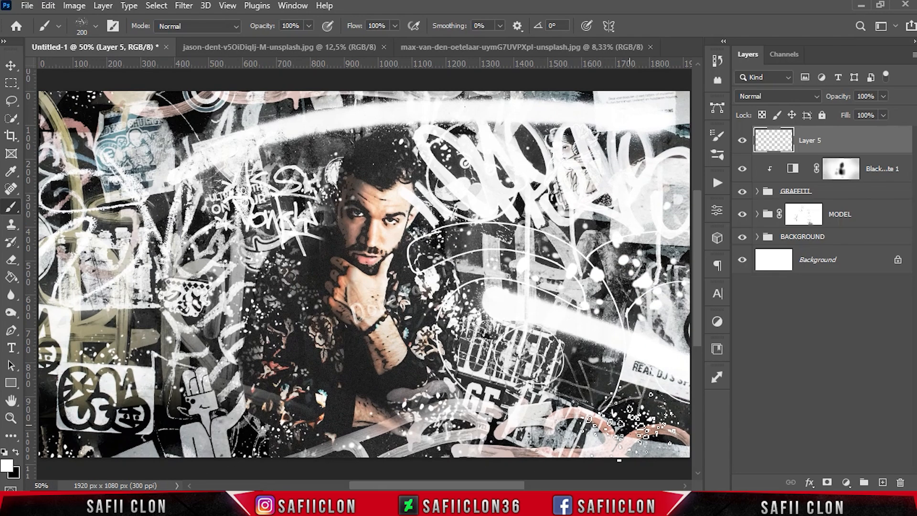
{"action": "left_click", "coordinate": [743, 140]}
{"action": "left_click", "coordinate": [743, 140]}
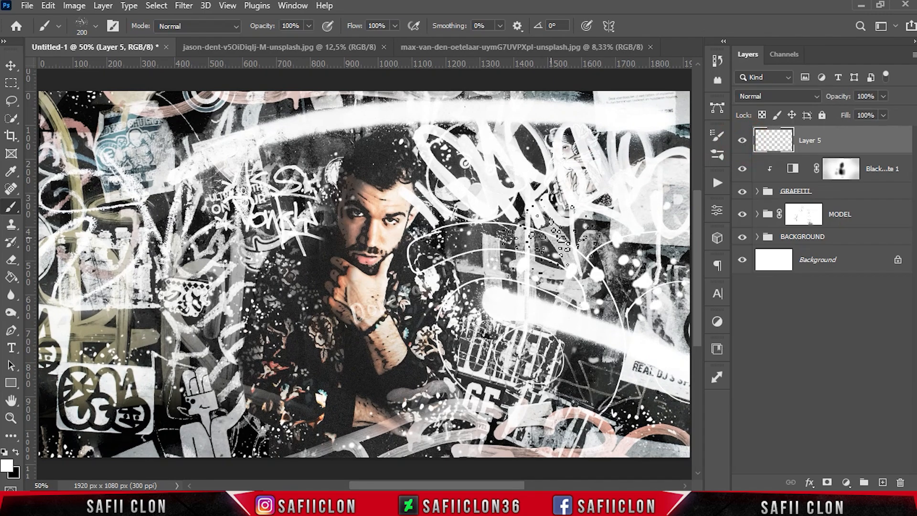
Add a Selective Color adjustment above Layer 5 and choose Whites as the colour range
{"action": "left_click", "coordinate": [846, 482]}
{"action": "left_click", "coordinate": [850, 474]}
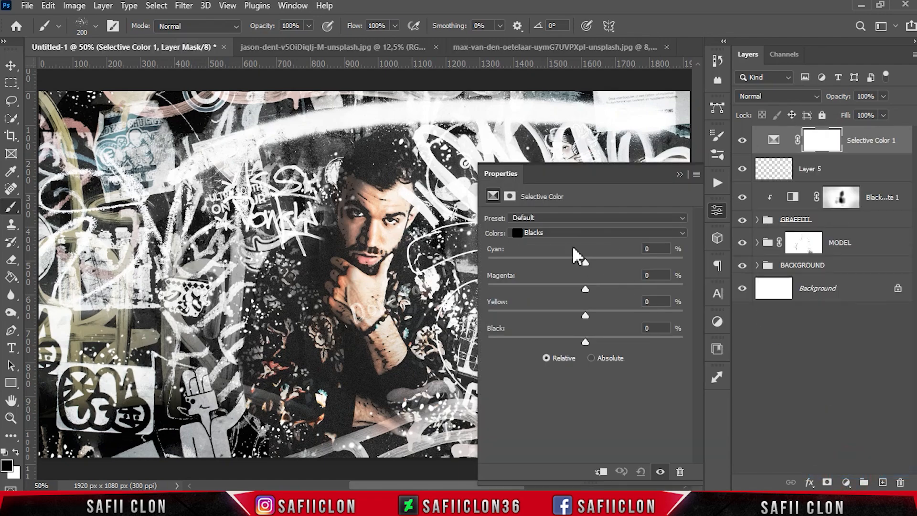
{"action": "left_click", "coordinate": [554, 232]}
{"action": "left_click", "coordinate": [556, 311]}
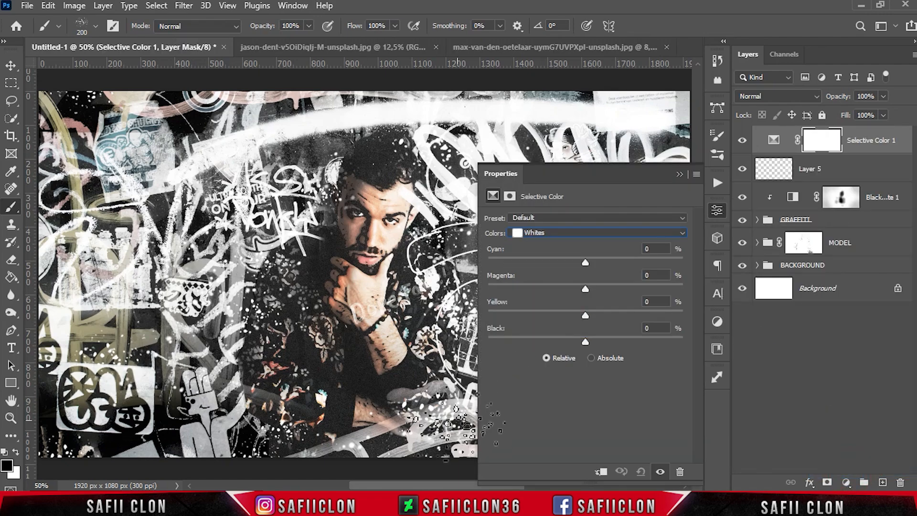
Set the Whites to Cyan +37, Magenta -49, Yellow -28 and Black +27, and compare before and after
{"action": "key", "text": "ctrl+minus"}
{"action": "left_click_drag", "start_coordinate": [437, 485], "coordinate": [473, 485]}
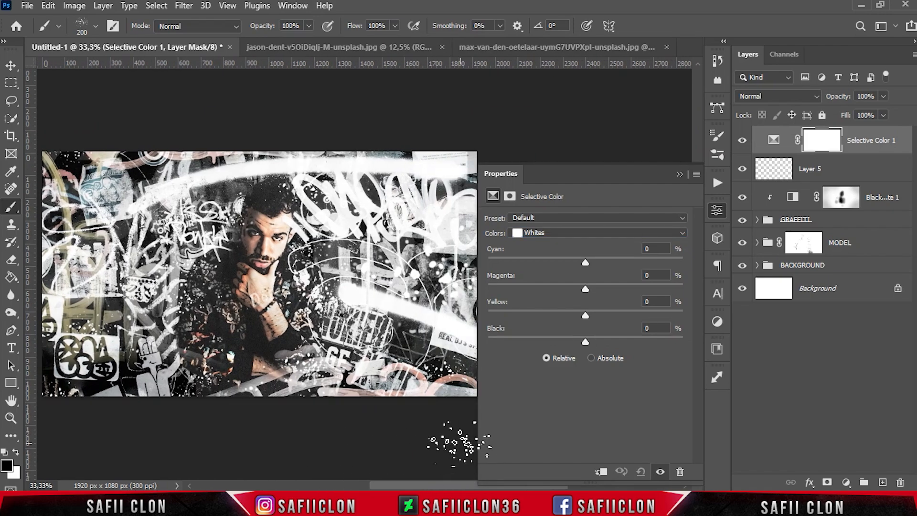
{"action": "left_click_drag", "start_coordinate": [585, 262], "coordinate": [622, 263]}
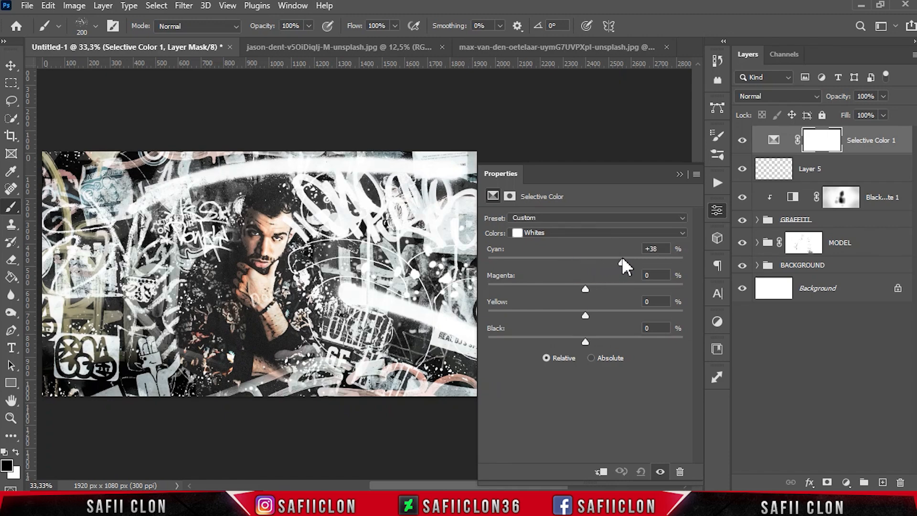
{"action": "left_click_drag", "start_coordinate": [581, 288], "coordinate": [538, 282]}
{"action": "left_click_drag", "start_coordinate": [584, 315], "coordinate": [612, 338]}
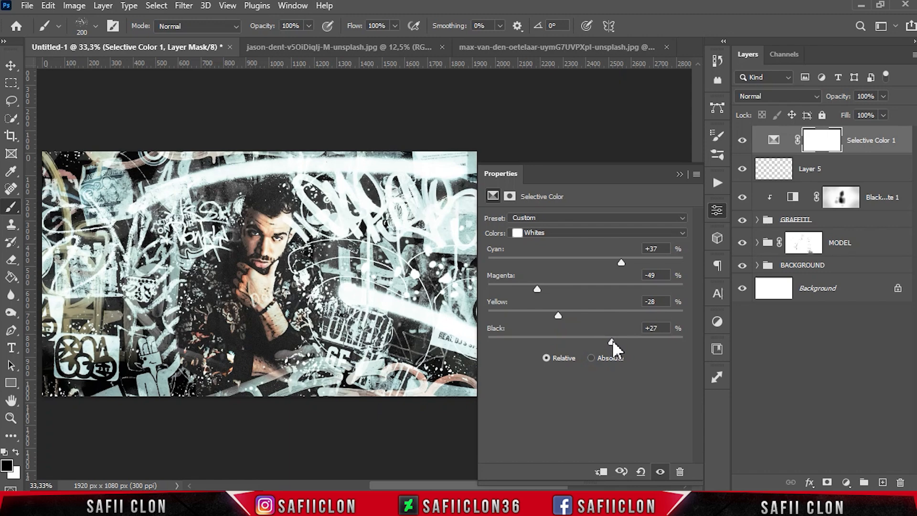
{"action": "left_click", "coordinate": [679, 173]}
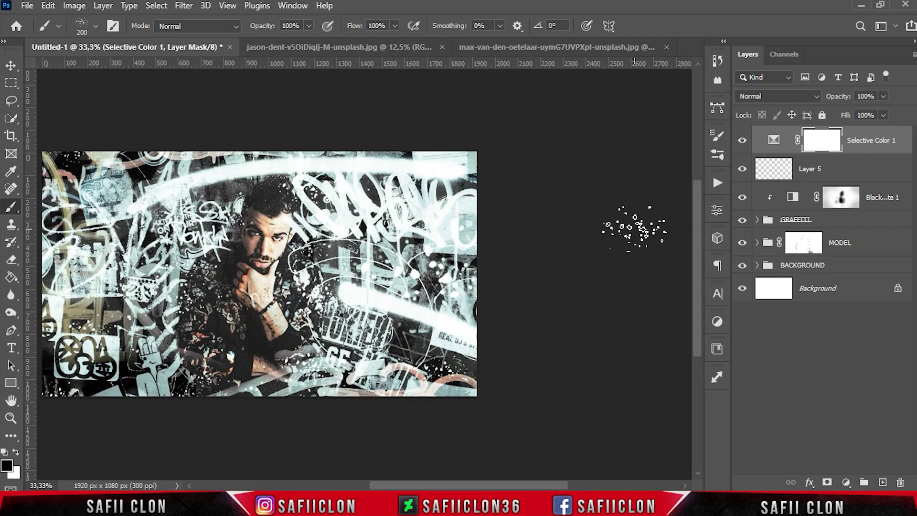
{"action": "left_click", "coordinate": [740, 141]}
{"action": "left_click", "coordinate": [742, 142]}
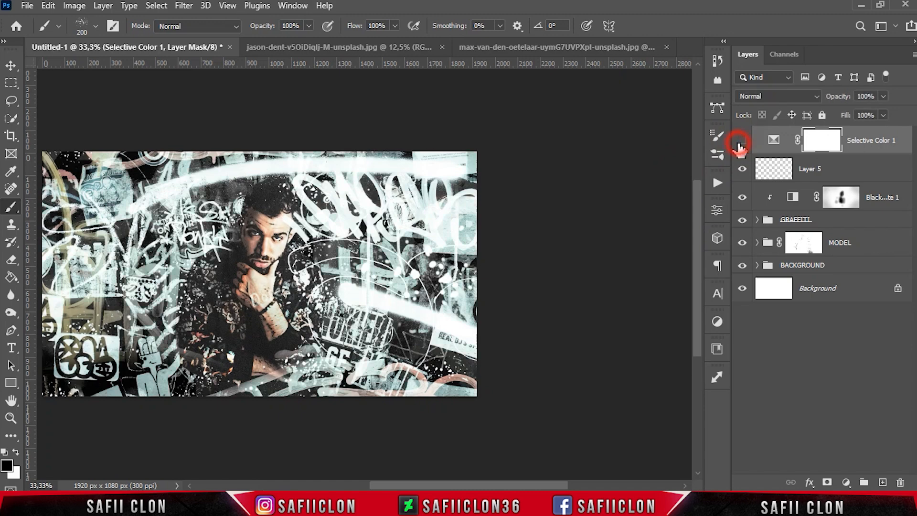
{"action": "left_click_drag", "start_coordinate": [541, 486], "coordinate": [514, 486]}
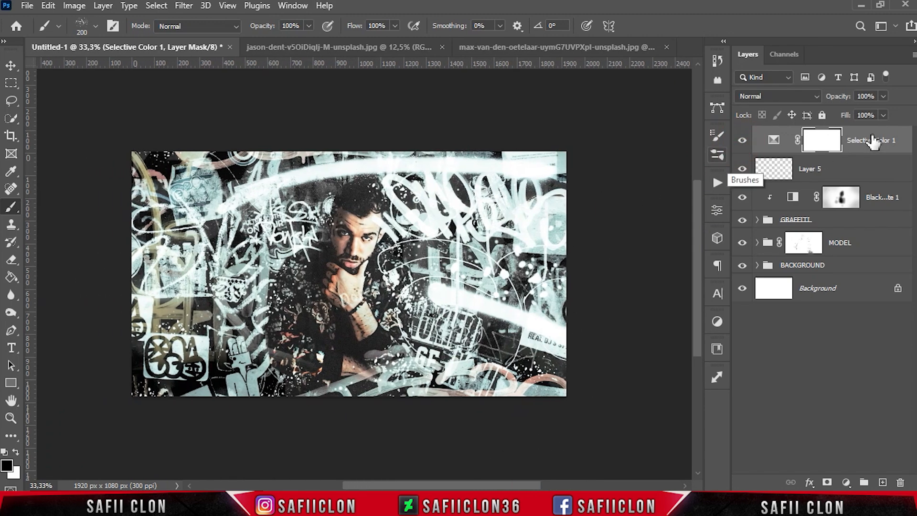
Stamp all visible layers into a new top layer and convert it to a smart object
{"action": "key", "text": "ctrl+shift+alt+e"}
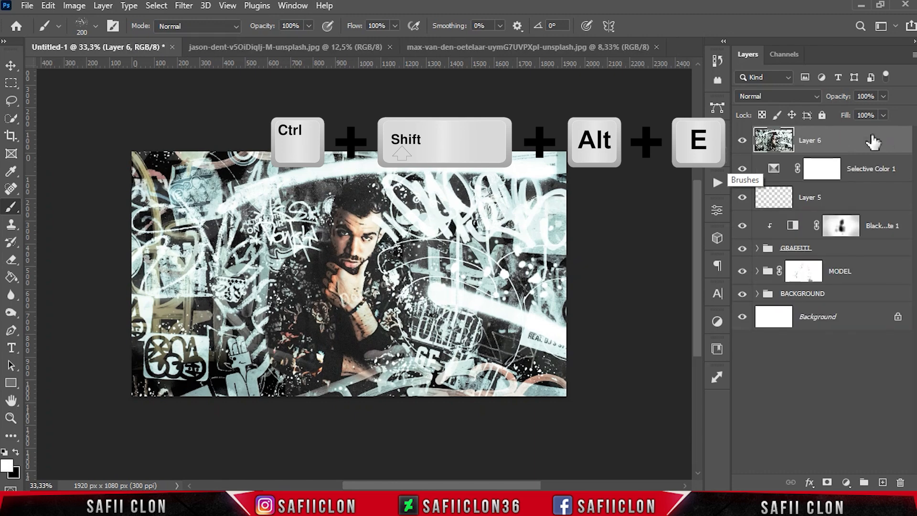
{"action": "right_click", "coordinate": [873, 141]}
{"action": "left_click", "coordinate": [807, 185]}
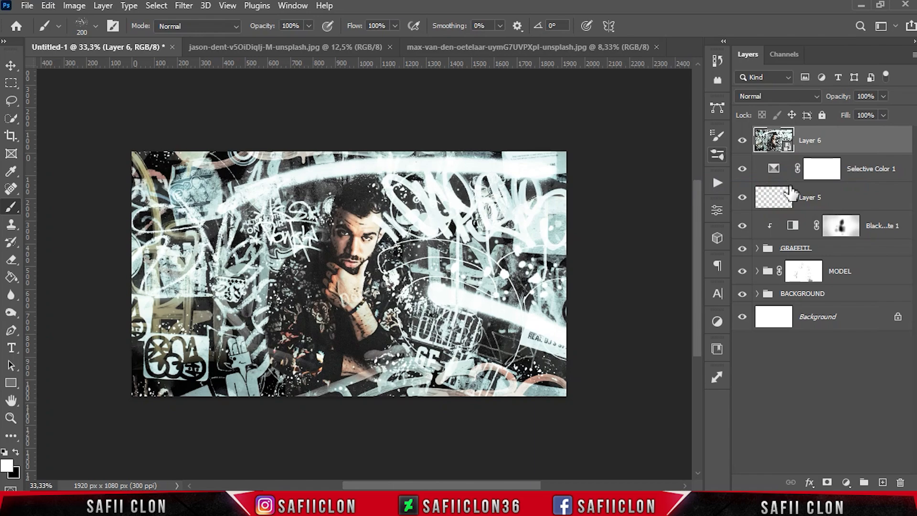
Apply the Camera Raw filter to Layer 6 with Contrast +16, Highlights +5, Shadows +10, Blacks +10, Texture +12 and Clarity +16
{"action": "left_click", "coordinate": [184, 5]}
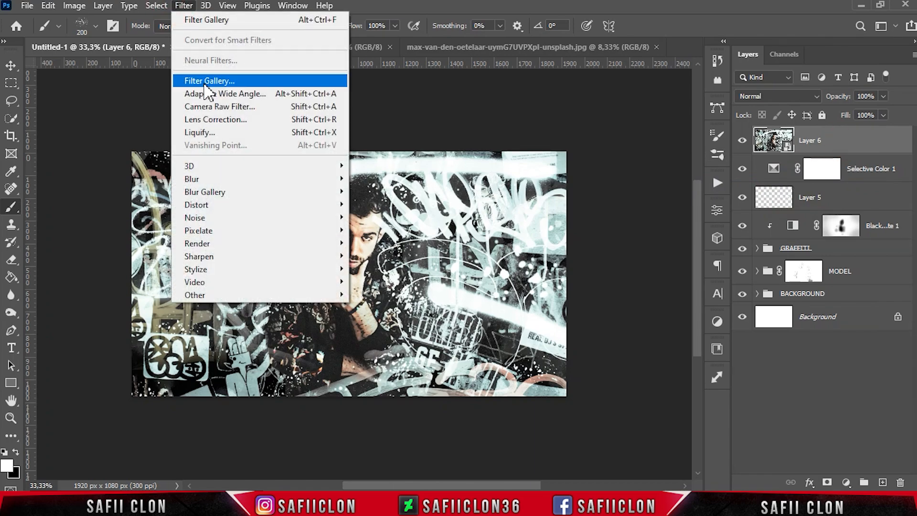
{"action": "left_click", "coordinate": [229, 106]}
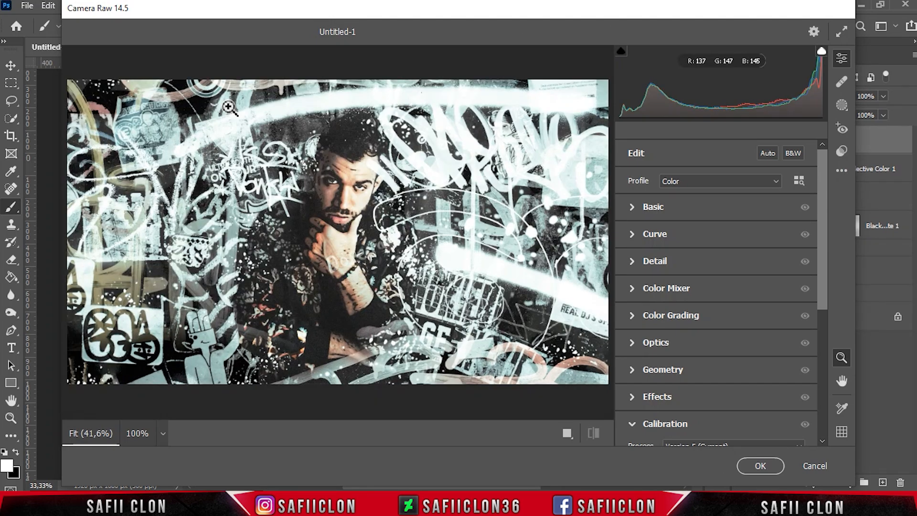
{"action": "left_click", "coordinate": [654, 207]}
{"action": "scroll", "coordinate": [825, 254], "scroll_direction": "down", "scroll_amount": 2}
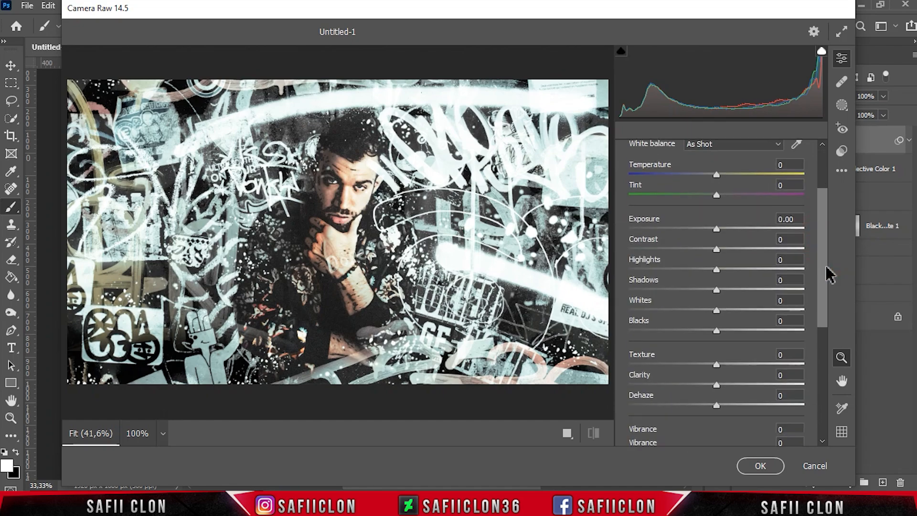
{"action": "left_click_drag", "start_coordinate": [716, 222], "coordinate": [725, 243]}
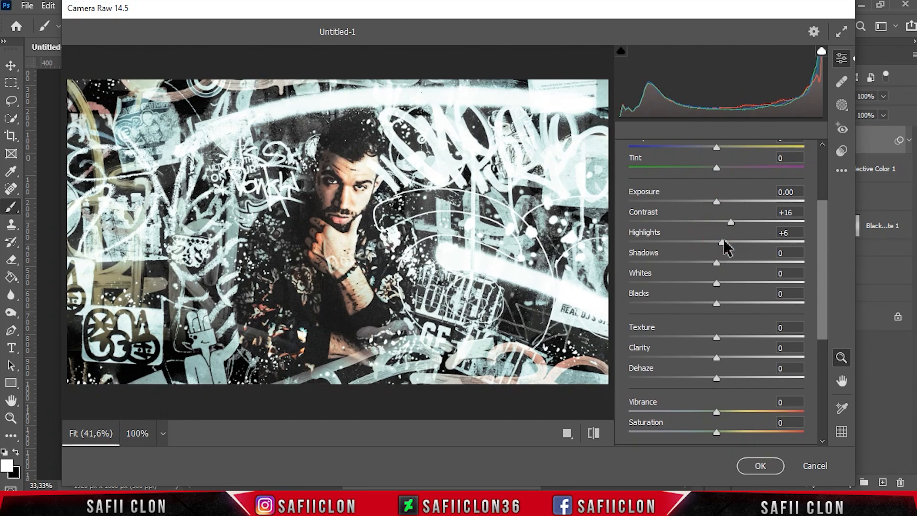
{"action": "left_click_drag", "start_coordinate": [716, 263], "coordinate": [724, 262]}
{"action": "left_click_drag", "start_coordinate": [716, 303], "coordinate": [726, 303]}
{"action": "left_click", "coordinate": [717, 337]}
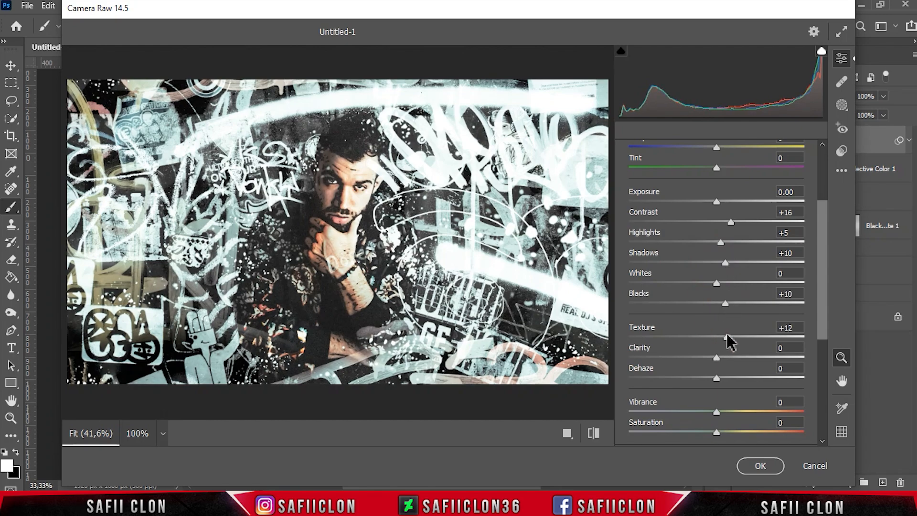
{"action": "left_click_drag", "start_coordinate": [716, 358], "coordinate": [740, 356]}
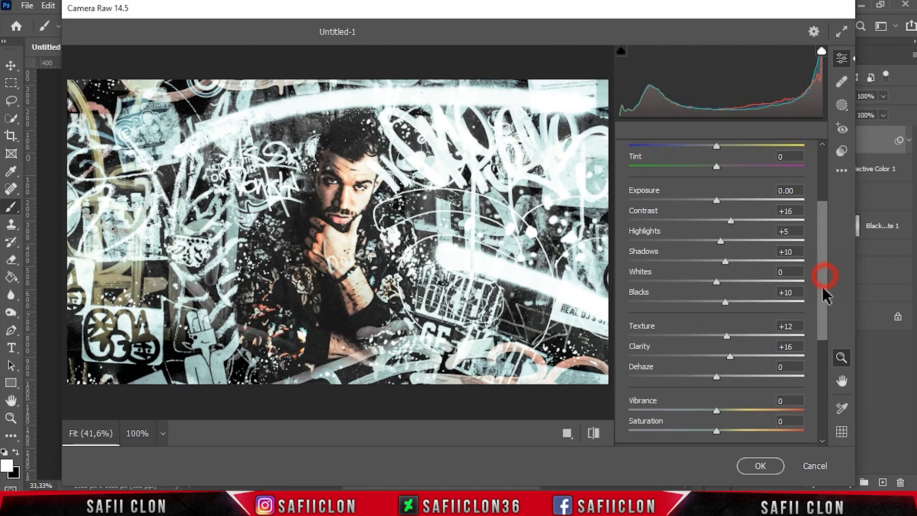
Add a midtone point to the point curve at Input 122, Output 121
{"action": "left_click_drag", "start_coordinate": [825, 275], "coordinate": [827, 375]}
{"action": "left_click", "coordinate": [663, 264]}
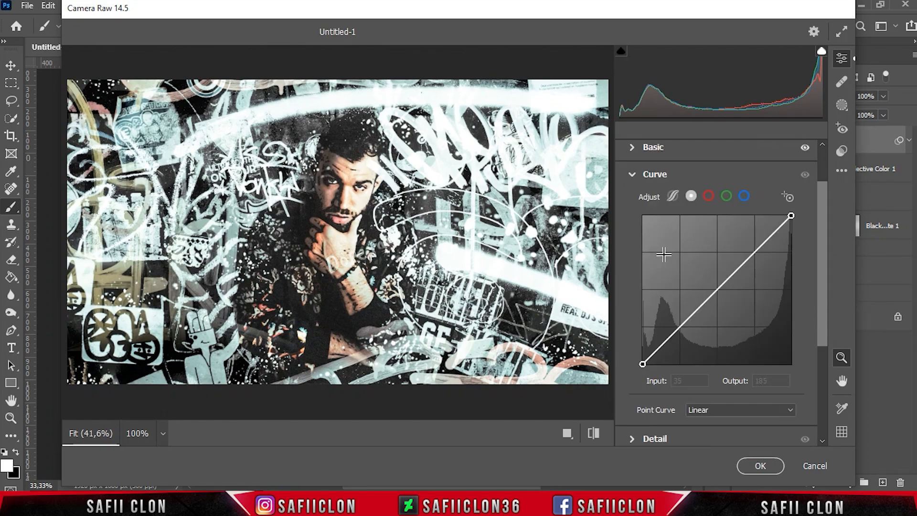
{"action": "left_click", "coordinate": [718, 289]}
{"action": "left_click", "coordinate": [690, 380]}
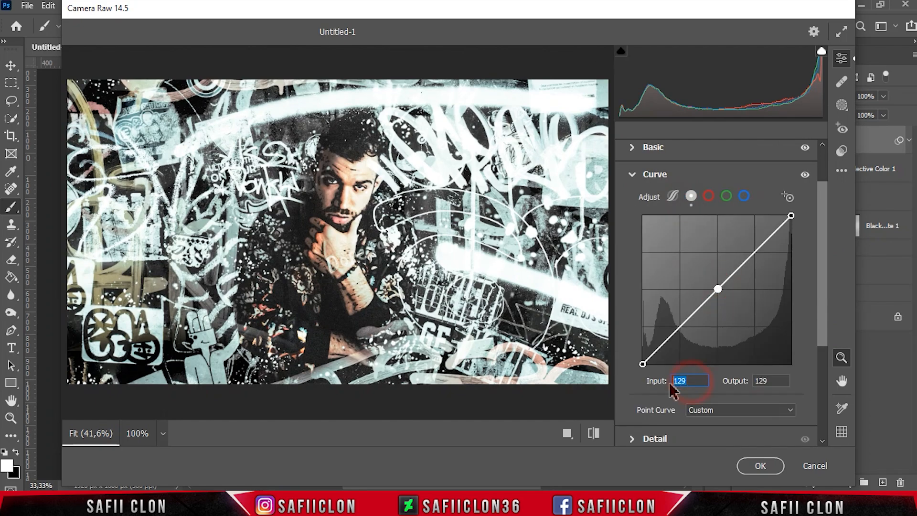
{"action": "type", "text": "122"}
{"action": "left_click", "coordinate": [766, 381]}
{"action": "type", "text": "121"}
Add a shadow point to the curve at Input 51, Output 47, and raise the black endpoint's output to 10
{"action": "left_click", "coordinate": [681, 327]}
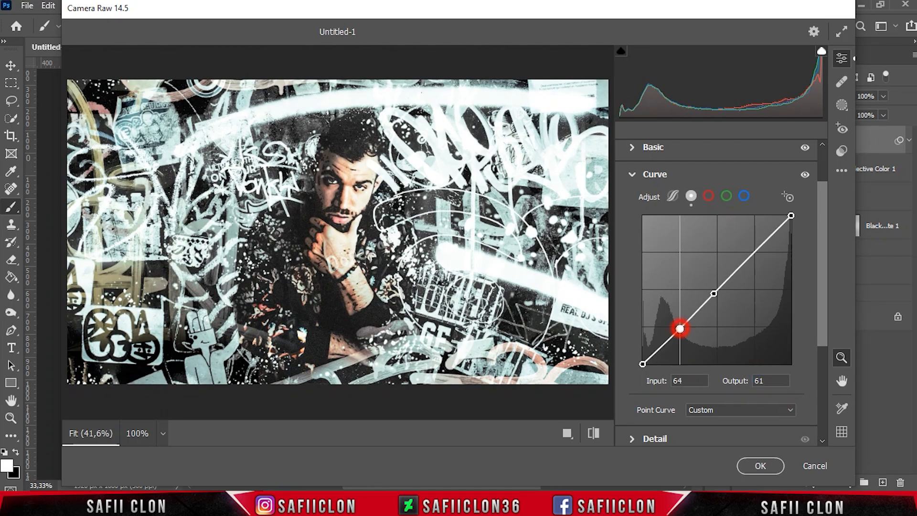
{"action": "left_click", "coordinate": [691, 381]}
{"action": "type", "text": "51"}
{"action": "left_click", "coordinate": [766, 381]}
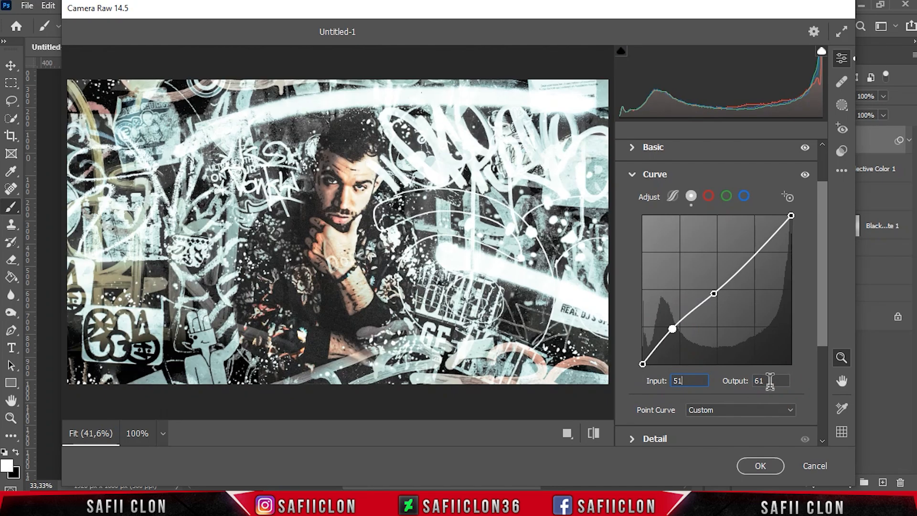
{"action": "type", "text": "47"}
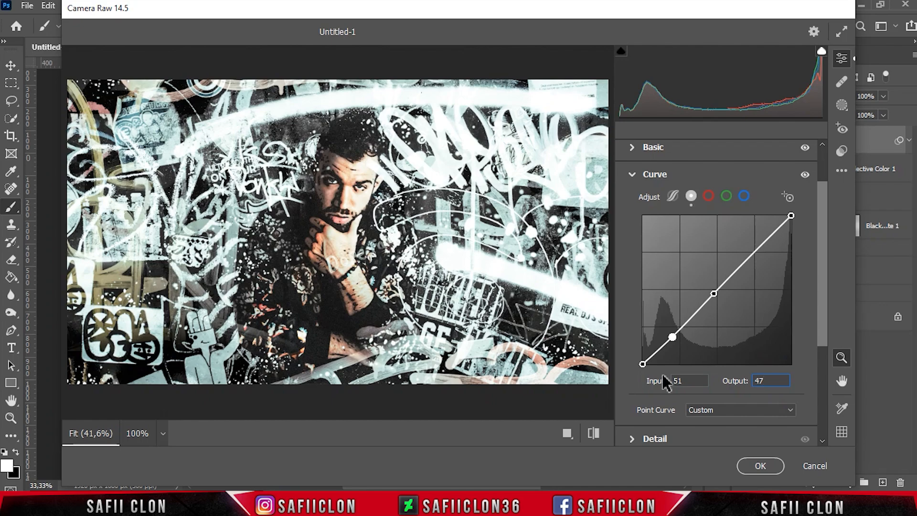
{"action": "left_click", "coordinate": [768, 382]}
{"action": "type", "text": "10"}
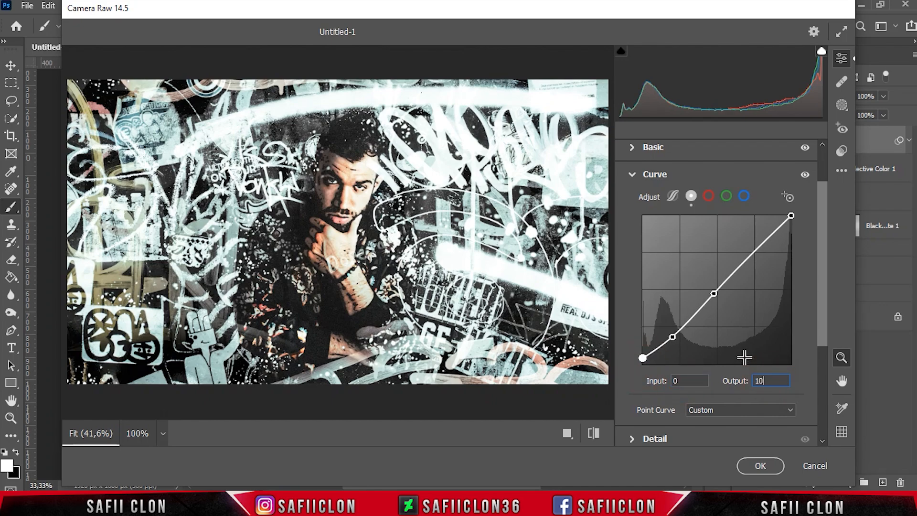
Add a highlight point to the curve at Input 190, Output 179
{"action": "left_click", "coordinate": [748, 259]}
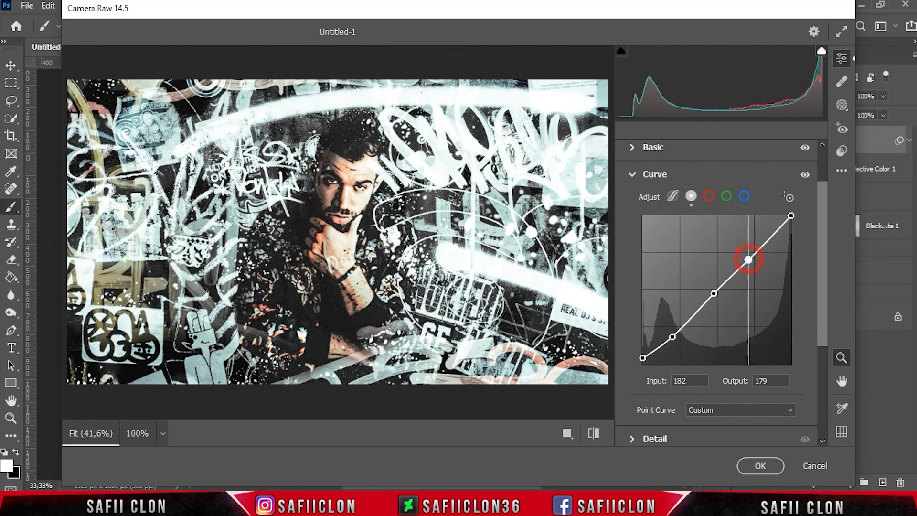
{"action": "left_click", "coordinate": [700, 381]}
{"action": "type", "text": "190"}
{"action": "left_click", "coordinate": [756, 380]}
{"action": "type", "text": "179"}
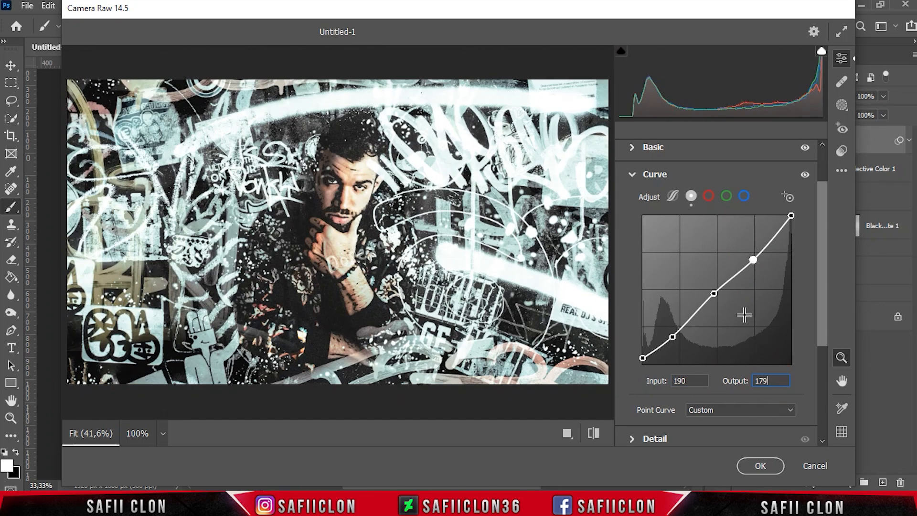
Set the Detail Sharpening to 20
{"action": "scroll", "coordinate": [827, 293], "scroll_direction": "down", "scroll_amount": 5}
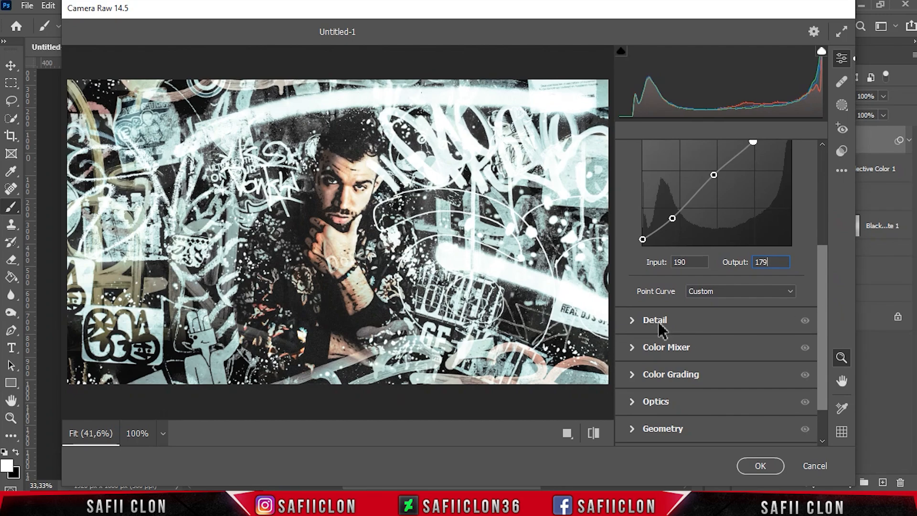
{"action": "left_click", "coordinate": [655, 321]}
{"action": "left_click_drag", "start_coordinate": [634, 298], "coordinate": [651, 300]}
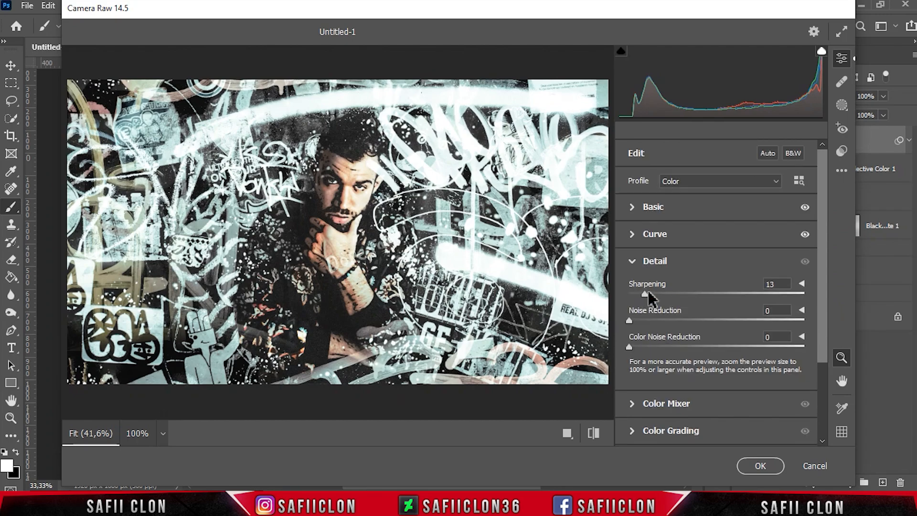
{"action": "left_click", "coordinate": [651, 294]}
Set Grain 50 and Vignetting -29, and calibrate Red Primary Hue +4, Saturation +7, Green Primary Hue +10 and Blue Primary Hue -17
{"action": "scroll", "coordinate": [817, 283], "scroll_direction": "down", "scroll_amount": 3}
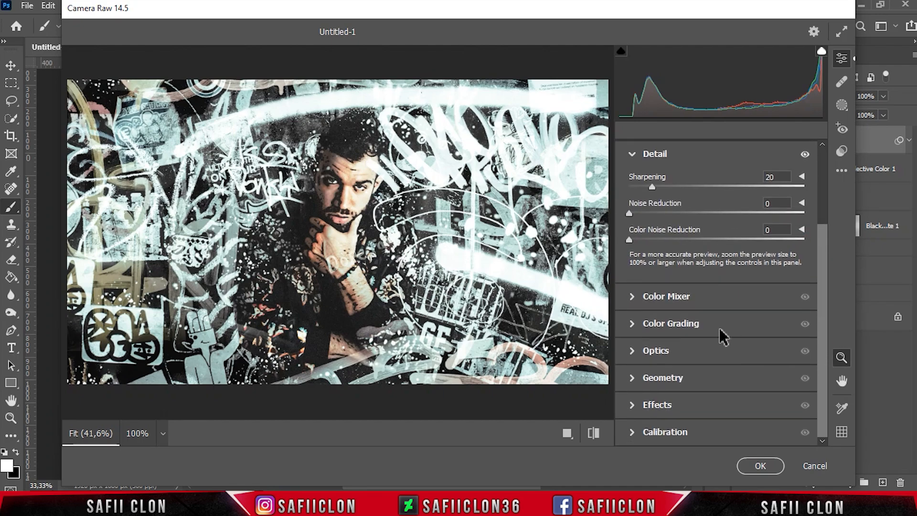
{"action": "left_click", "coordinate": [658, 404]}
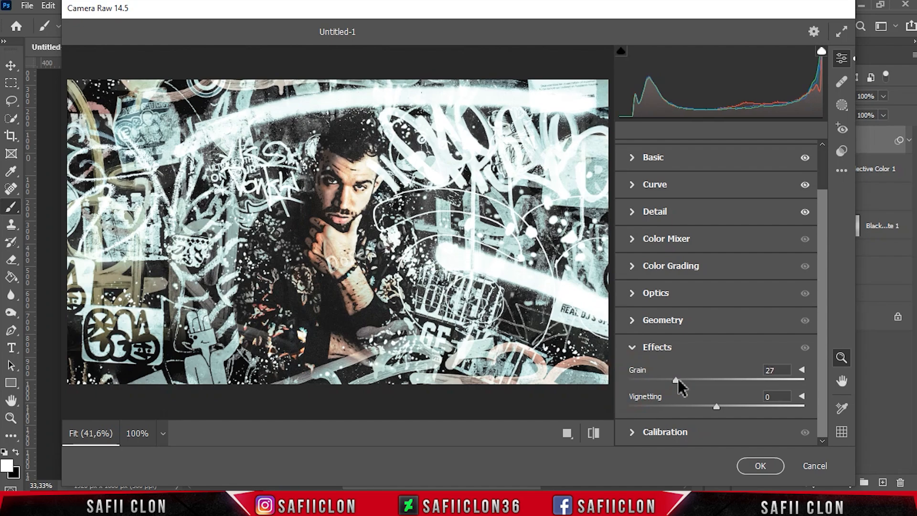
{"action": "left_click_drag", "start_coordinate": [709, 378], "coordinate": [689, 402]}
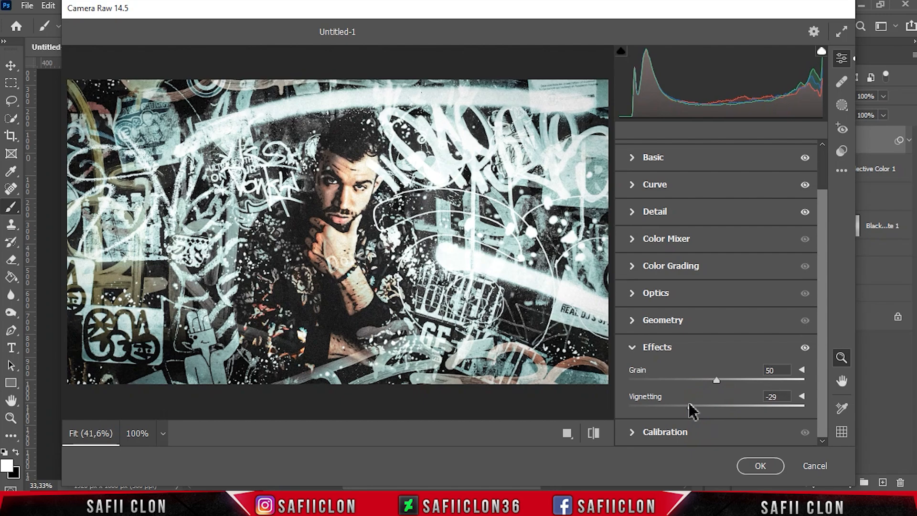
{"action": "left_click", "coordinate": [715, 433]}
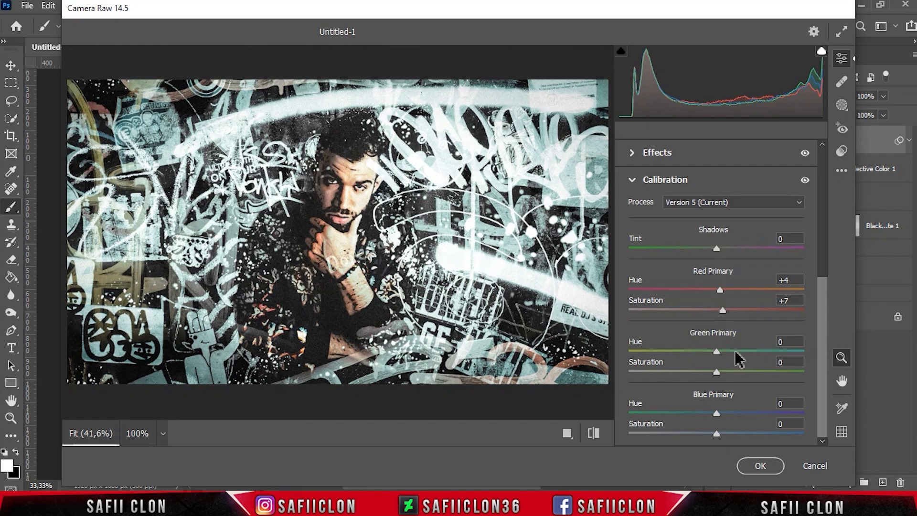
{"action": "left_click_drag", "start_coordinate": [721, 350], "coordinate": [725, 350]}
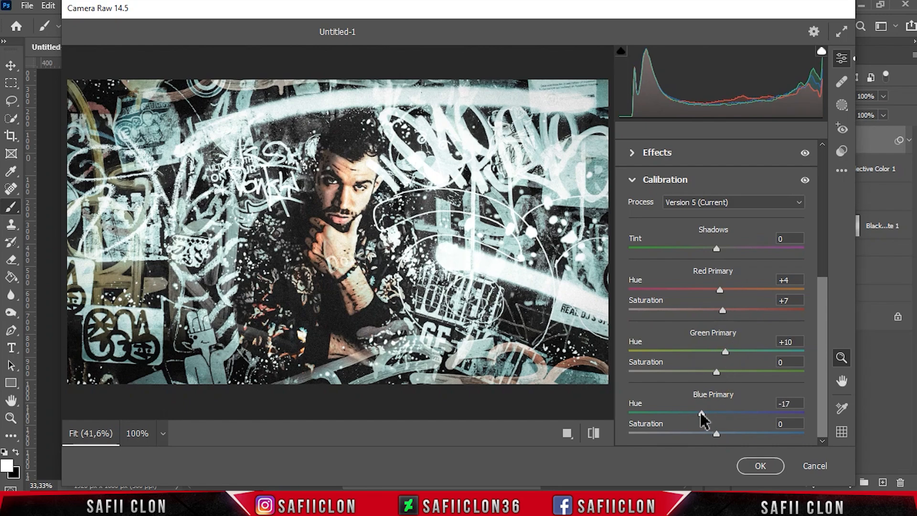
Create a radial gradient mask centred on the man and widen its ellipse into the surrounding graffiti
{"action": "left_click", "coordinate": [842, 110]}
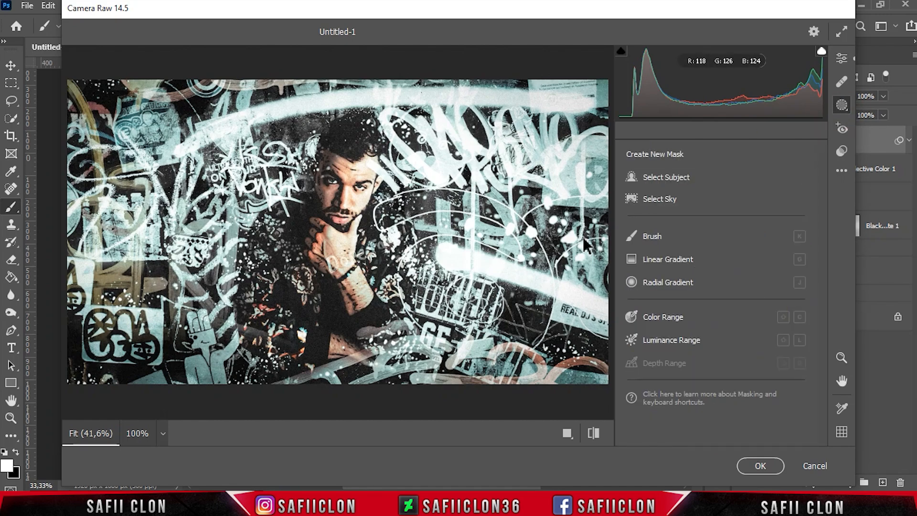
{"action": "left_click", "coordinate": [665, 286]}
{"action": "left_click_drag", "start_coordinate": [328, 235], "coordinate": [419, 356]}
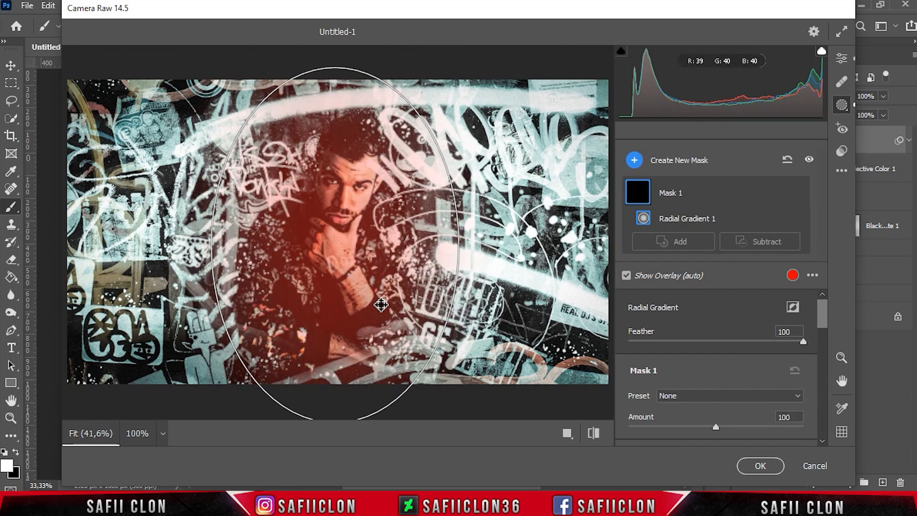
{"action": "left_click_drag", "start_coordinate": [464, 245], "coordinate": [492, 245]}
Set the radial mask to Exposure +0.10, Contrast -18, Highlights +50, Shadows +5, Whites +12 and Blacks +4
{"action": "left_click_drag", "start_coordinate": [821, 306], "coordinate": [828, 349]}
{"action": "left_click_drag", "start_coordinate": [717, 328], "coordinate": [758, 362]}
{"action": "left_click_drag", "start_coordinate": [716, 384], "coordinate": [727, 408]}
{"action": "left_click", "coordinate": [717, 405]}
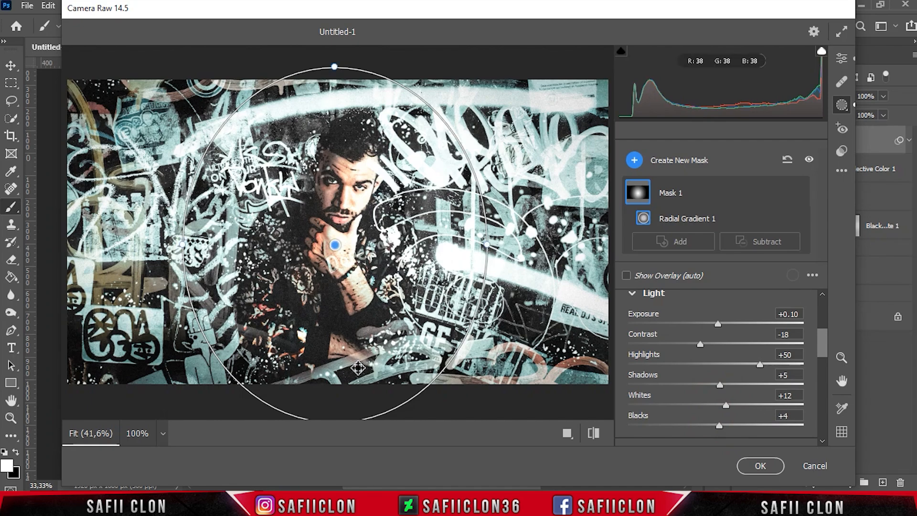
Create a new linear gradient mask rising from below the image's lower edge to the man's hand
{"action": "left_click", "coordinate": [687, 163]}
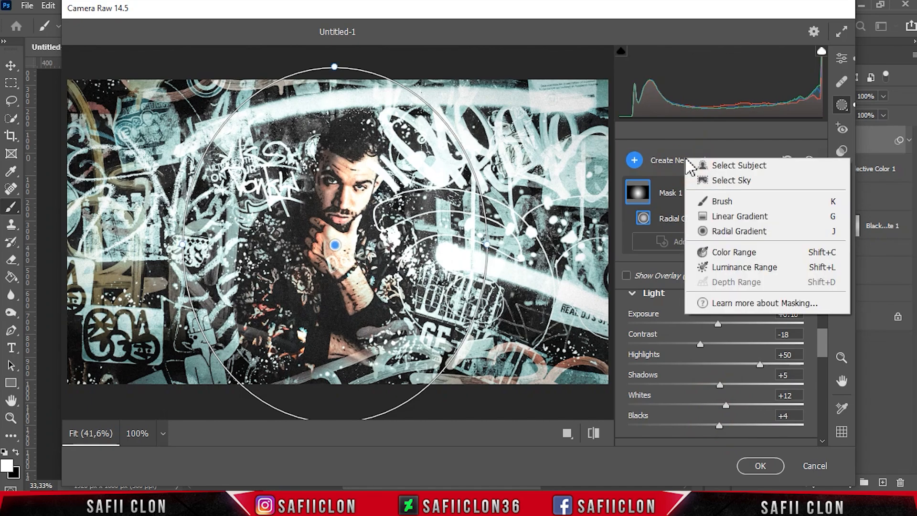
{"action": "left_click", "coordinate": [702, 217]}
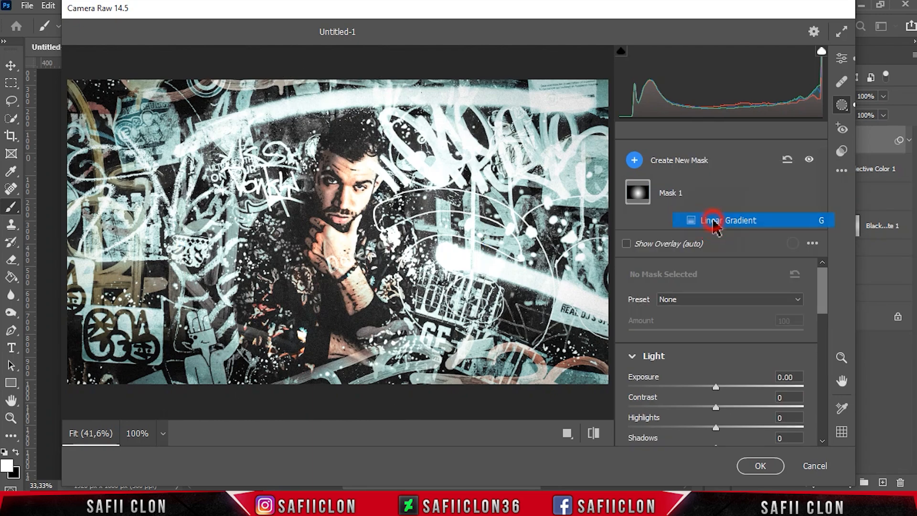
{"action": "left_click_drag", "start_coordinate": [320, 404], "coordinate": [322, 261]}
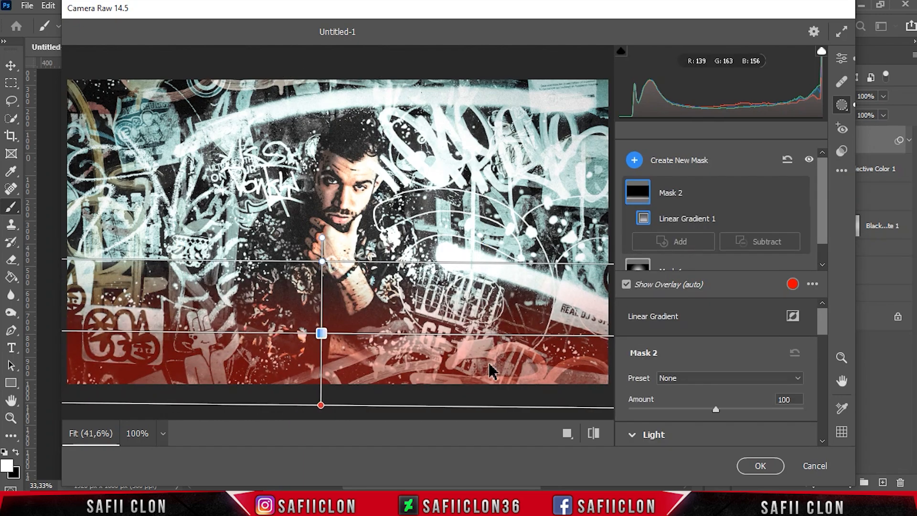
Set the linear mask to Exposure -0.30, Shadows -9 and Blacks +9, and extend its gradient slightly upward
{"action": "left_click_drag", "start_coordinate": [828, 324], "coordinate": [827, 356]}
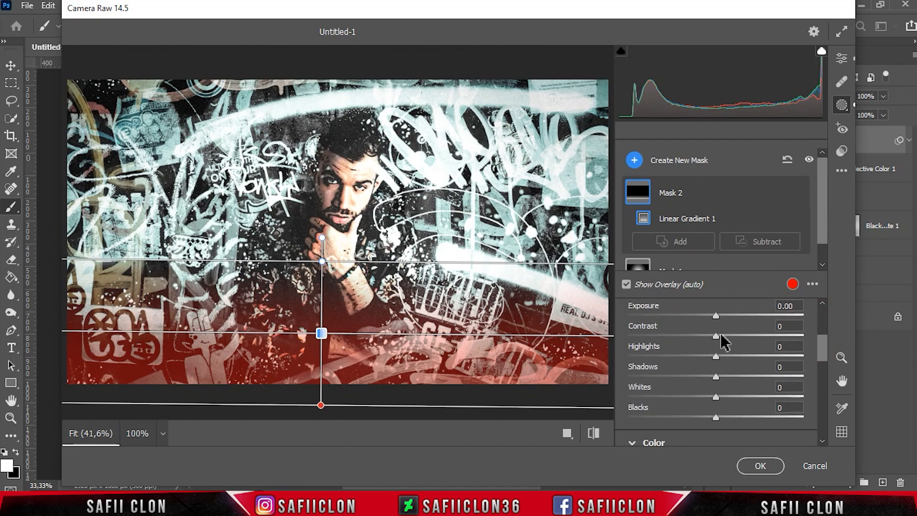
{"action": "left_click_drag", "start_coordinate": [715, 315], "coordinate": [709, 316]}
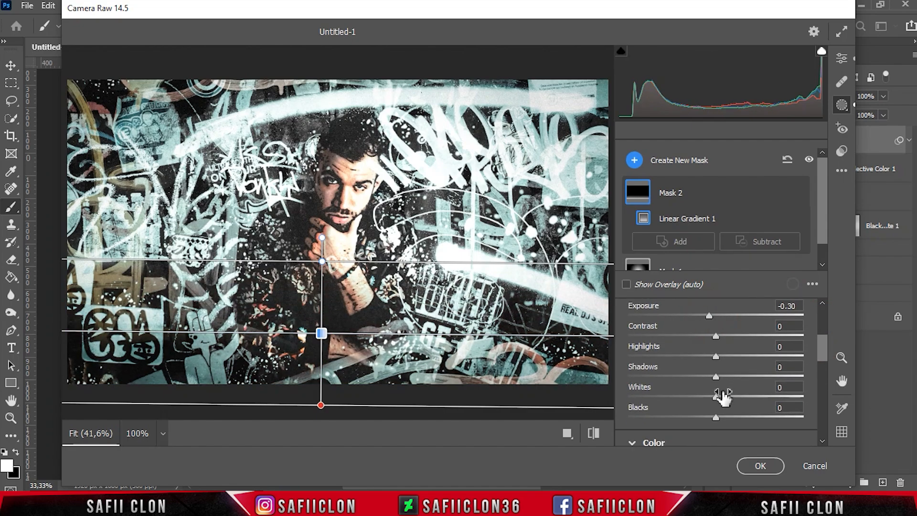
{"action": "mouse_move", "coordinate": [716, 376]}
{"action": "left_mouse_down"}
{"action": "mouse_move", "coordinate": [690, 378]}
{"action": "mouse_move", "coordinate": [768, 377]}
{"action": "mouse_move", "coordinate": [713, 376]}
{"action": "left_mouse_up"}
{"action": "left_click_drag", "start_coordinate": [716, 417], "coordinate": [724, 417]}
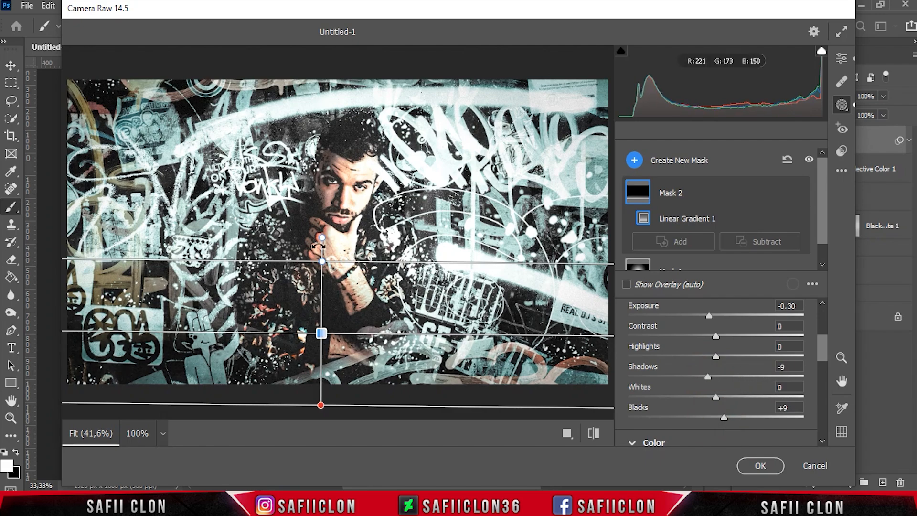
{"action": "mouse_move", "coordinate": [322, 260]}
{"action": "left_mouse_down"}
{"action": "mouse_move", "coordinate": [324, 246]}
{"action": "mouse_move", "coordinate": [322, 256]}
{"action": "left_mouse_up"}
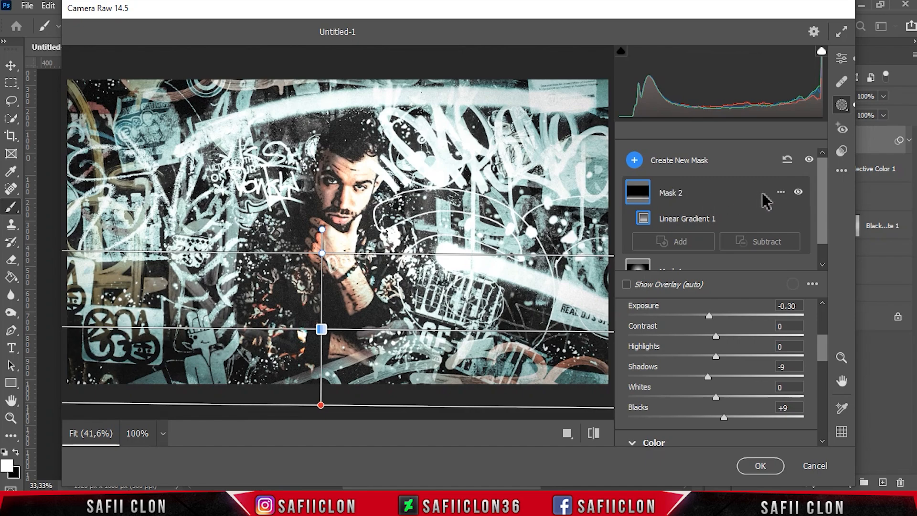
Duplicate Mask 2 and reposition the copy upside down, fading from above the image's upper edge to the man's forehead
{"action": "left_click", "coordinate": [781, 192]}
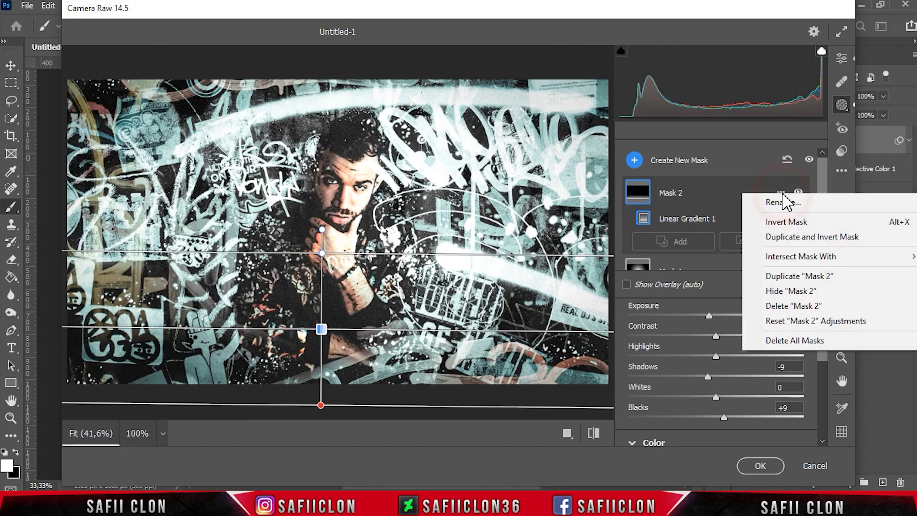
{"action": "left_click", "coordinate": [798, 276]}
{"action": "left_click_drag", "start_coordinate": [321, 328], "coordinate": [328, 153]}
{"action": "left_click_drag", "start_coordinate": [335, 229], "coordinate": [330, 171]}
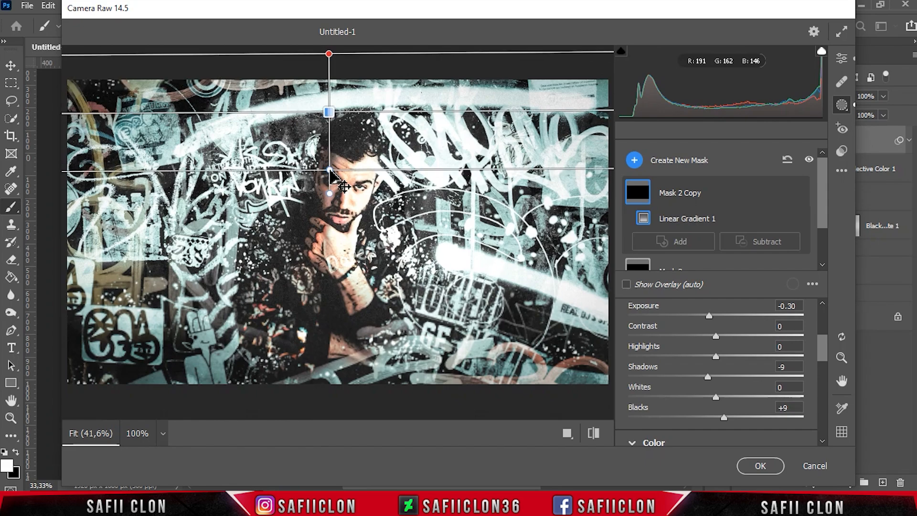
{"action": "left_click_drag", "start_coordinate": [332, 61], "coordinate": [328, 40]}
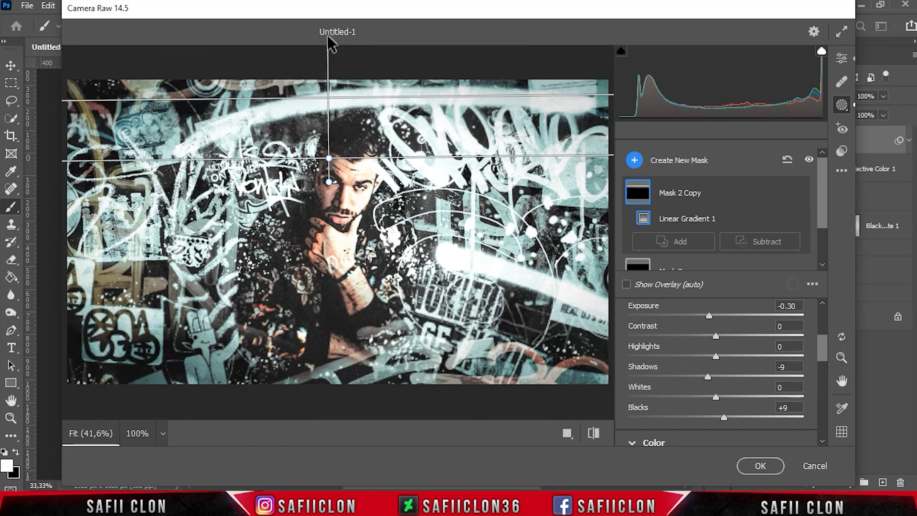
{"action": "left_click_drag", "start_coordinate": [331, 159], "coordinate": [329, 157]}
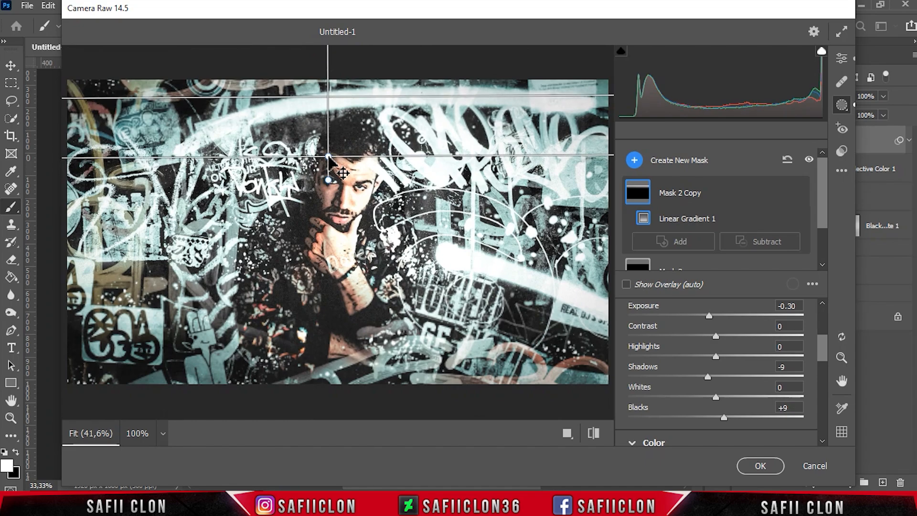
Compare the Camera Raw grade in the before and after views, return to the single view and apply the filter
{"action": "left_click", "coordinate": [842, 61]}
{"action": "left_click", "coordinate": [566, 434]}
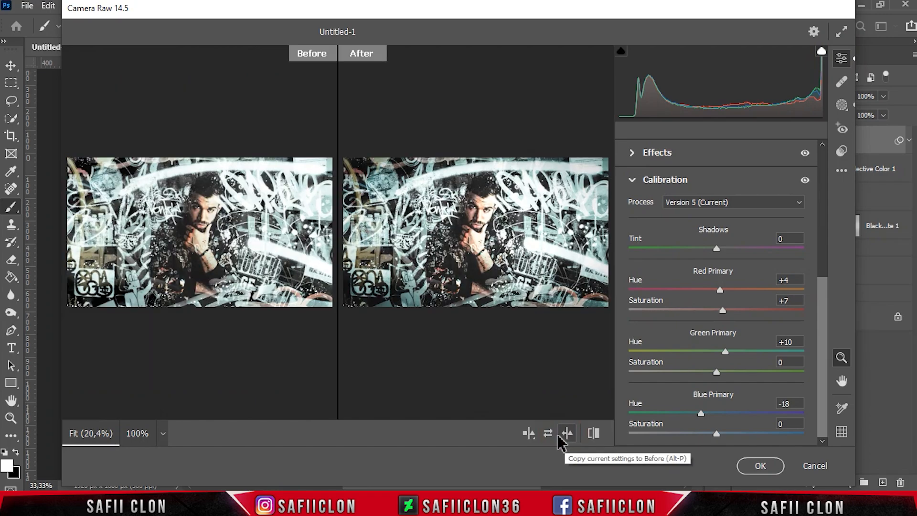
{"action": "left_click", "coordinate": [528, 433]}
{"action": "left_click", "coordinate": [529, 434]}
{"action": "left_click", "coordinate": [529, 433]}
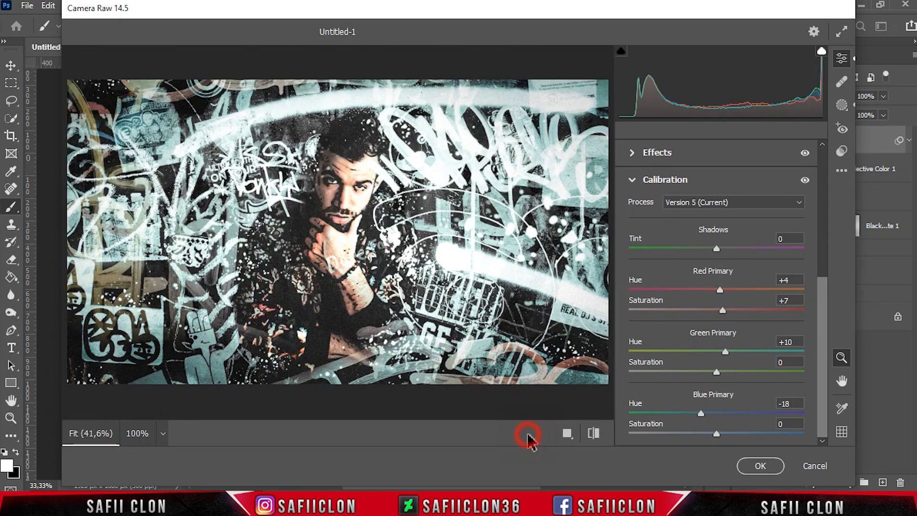
{"action": "left_click", "coordinate": [761, 466]}
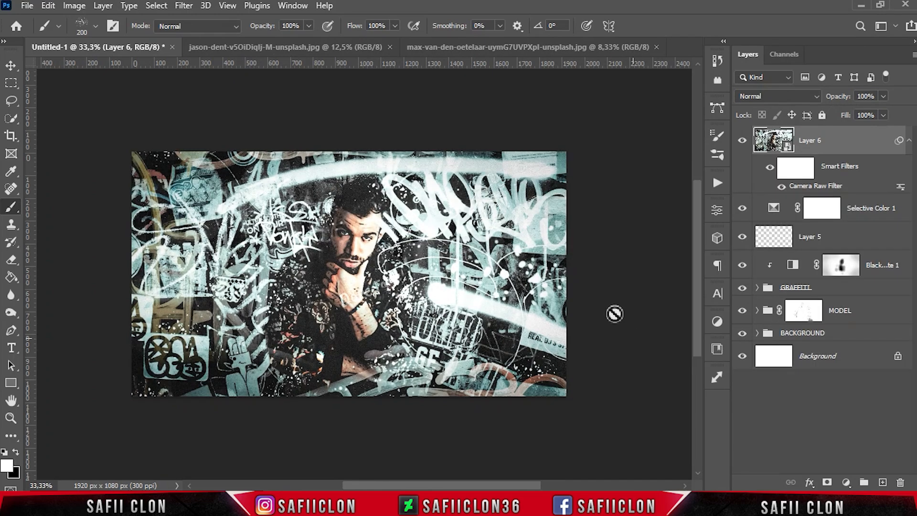
Compare the composite with and without the graded Layer 6 by toggling its visibility, leaving it shown
{"action": "left_click", "coordinate": [742, 142]}
{"action": "left_click", "coordinate": [742, 142]}
{"action": "left_click", "coordinate": [742, 141]}
{"action": "left_click", "coordinate": [742, 142]}
Examine the man's face, hand and the surrounding graffiti and splatter up close, and return to the whole composition
{"action": "key", "text": "ctrl+plus"}
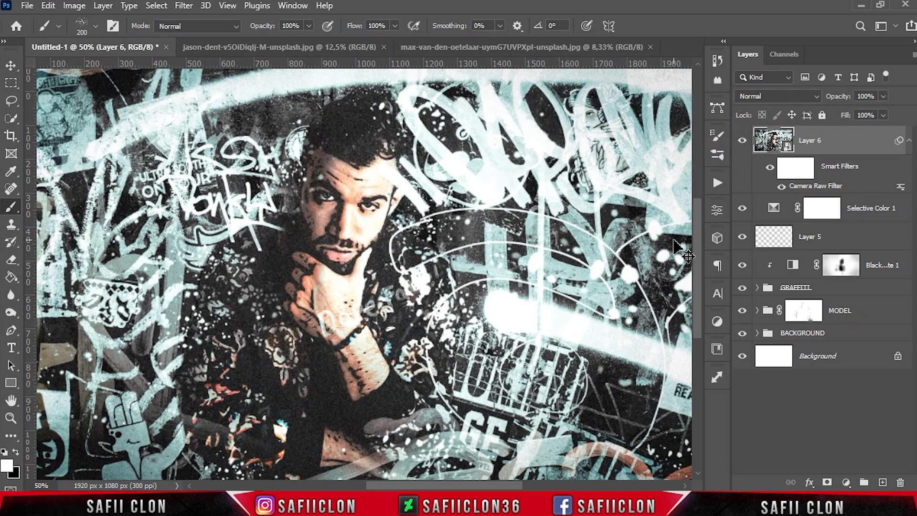
{"action": "key", "text": "ctrl+plus"}
{"action": "key", "text": "ctrl+plus"}
{"action": "key", "text": "ctrl+minus"}
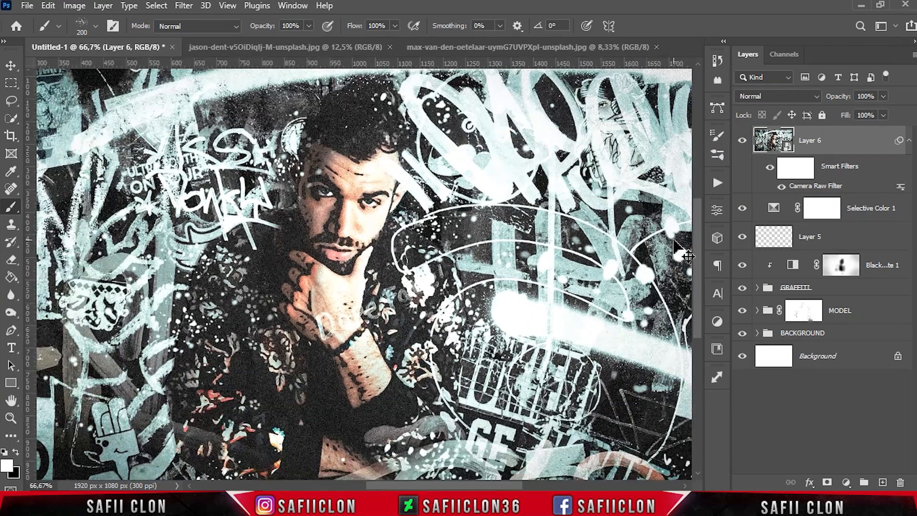
{"action": "key", "text": "ctrl+minus"}
{"action": "key", "text": "ctrl+minus"}
{"action": "key", "text": "ctrl+plus"}
{"action": "key", "text": "ctrl+plus"}
{"action": "key", "text": "ctrl+minus"}
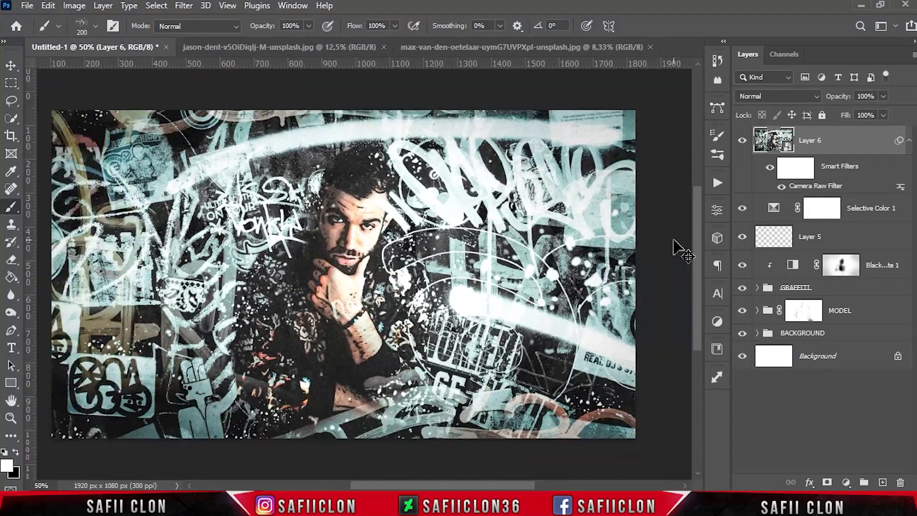
{"action": "key", "text": "ctrl+minus"}
Check the final grade against the ungraded composite once more by hiding and showing Layer 6
{"action": "left_click", "coordinate": [742, 140]}
{"action": "left_click", "coordinate": [742, 141]}
{"action": "left_click", "coordinate": [742, 140]}
{"action": "left_click", "coordinate": [741, 141]}
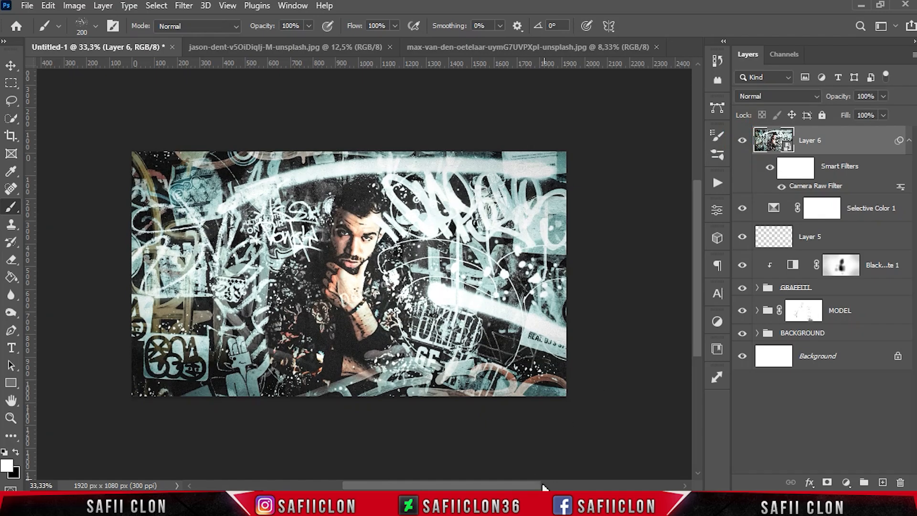
{"action": "left_click_drag", "start_coordinate": [543, 487], "coordinate": [526, 488]}
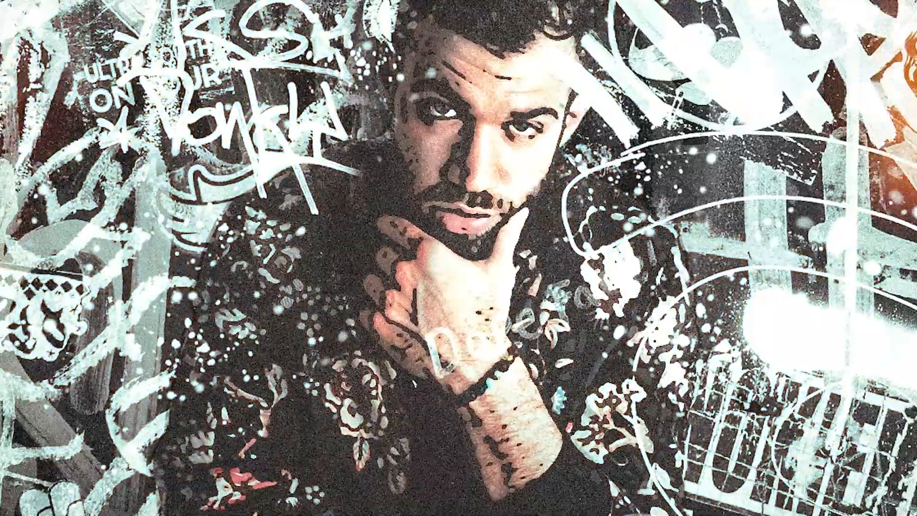